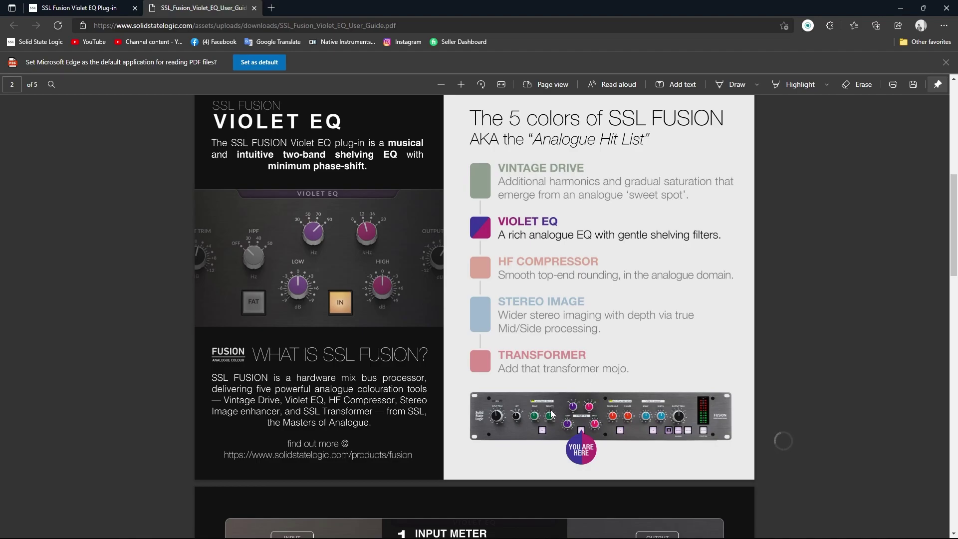
- Read the Violet EQ user guide's pages on metering, trims, HPF, FAT, shelf bands, the plug-in engine and the mixing tips
{"action": "scroll", "coordinate": [571, 392], "scroll_direction": "down", "scroll_amount": 7}
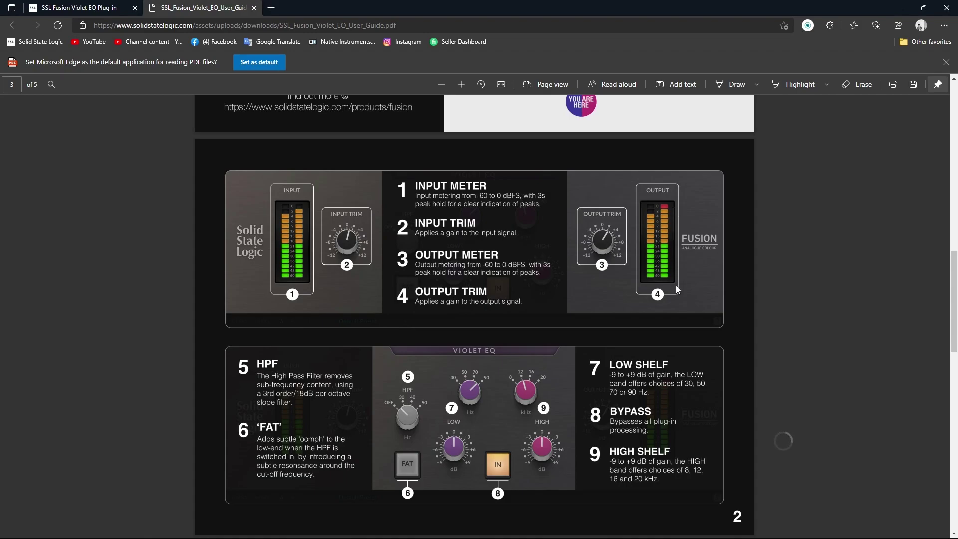
{"action": "scroll", "coordinate": [662, 250], "scroll_direction": "down", "scroll_amount": 3}
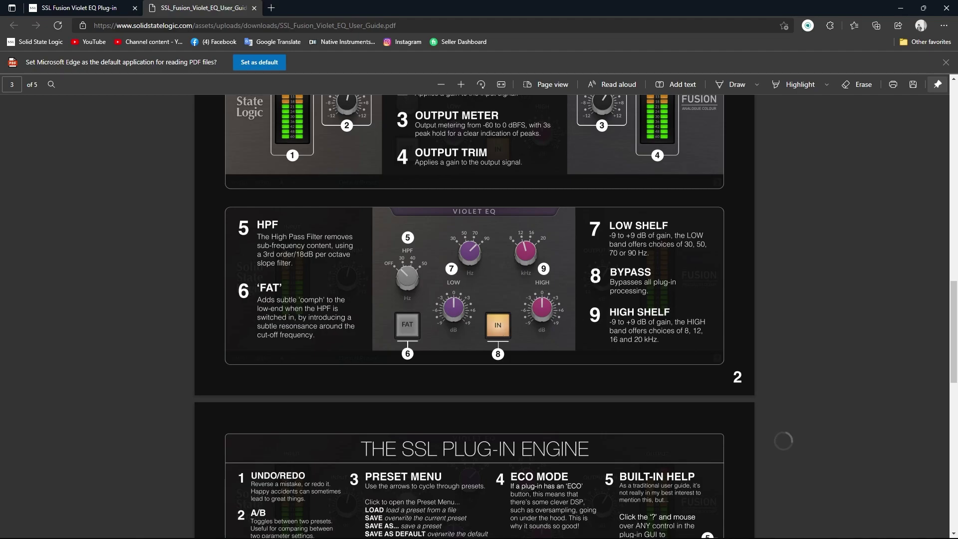
{"action": "scroll", "coordinate": [583, 283], "scroll_direction": "down", "scroll_amount": 7}
{"action": "scroll", "coordinate": [476, 235], "scroll_direction": "up", "scroll_amount": 1}
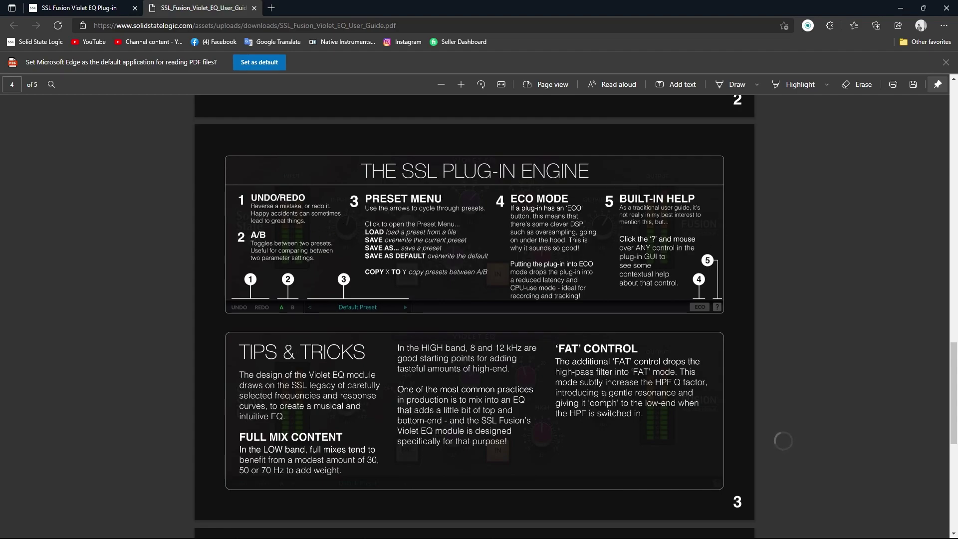
{"action": "scroll", "coordinate": [361, 259], "scroll_direction": "down", "scroll_amount": 3}
{"action": "scroll", "coordinate": [361, 259], "scroll_direction": "up", "scroll_amount": 1}
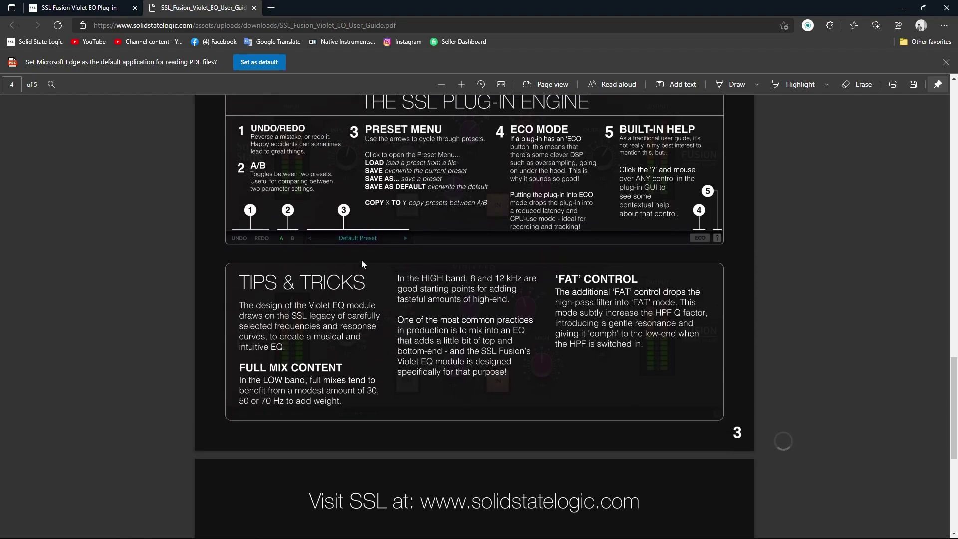
{"action": "scroll", "coordinate": [361, 260], "scroll_direction": "down", "scroll_amount": 3}
{"action": "scroll", "coordinate": [456, 194], "scroll_direction": "up", "scroll_amount": 12}
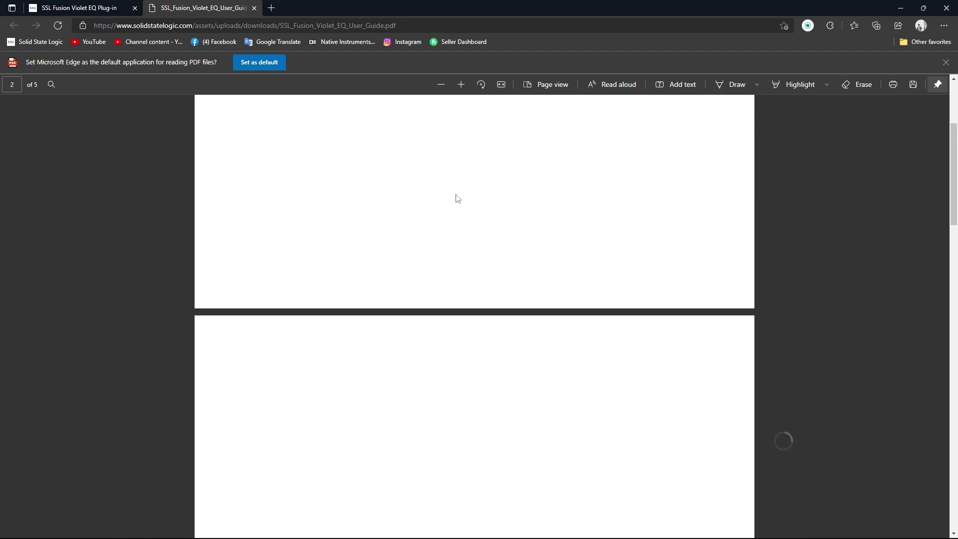
{"action": "scroll", "coordinate": [458, 194], "scroll_direction": "up", "scroll_amount": 3}
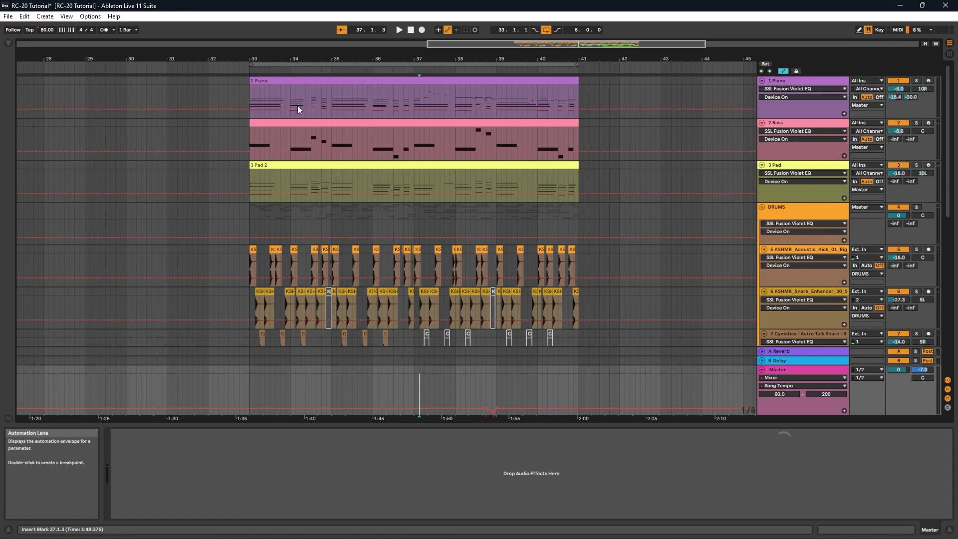
- Switch to Ableton Live and inspect the Violet EQ on the piano, bass, pad and DRUMS group tracks
{"action": "left_click", "coordinate": [776, 85]}
{"action": "left_click", "coordinate": [798, 124]}
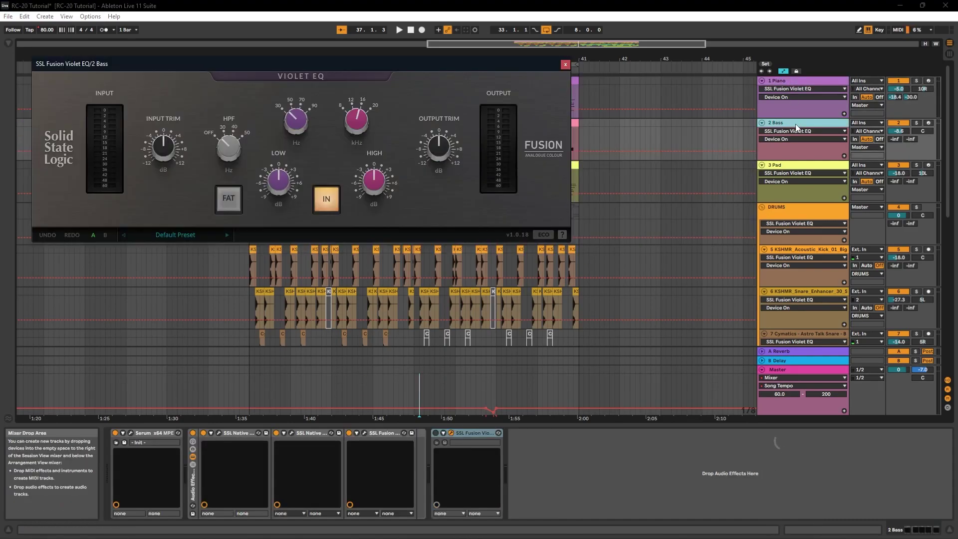
{"action": "left_click", "coordinate": [800, 166]}
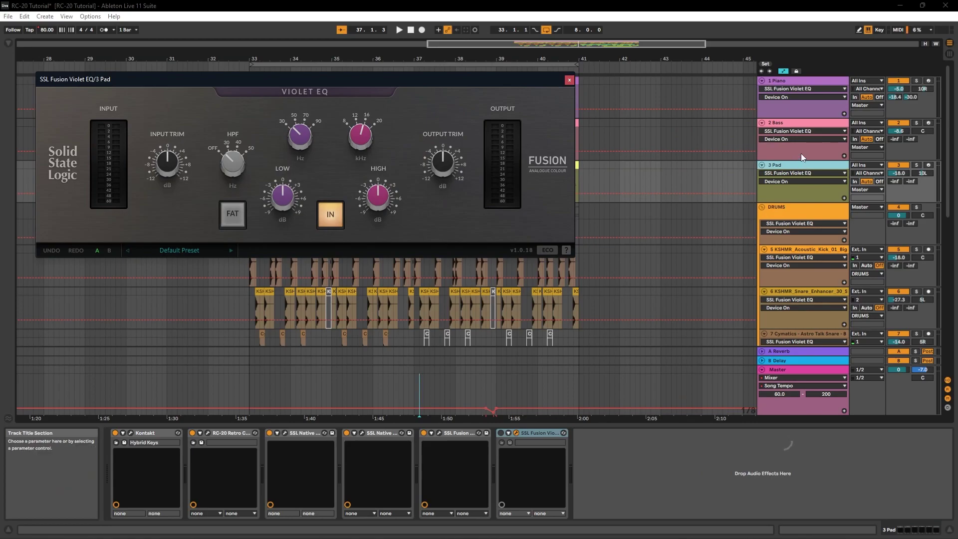
{"action": "scroll", "coordinate": [801, 156], "scroll_direction": "down", "scroll_amount": 1}
{"action": "scroll", "coordinate": [792, 170], "scroll_direction": "down", "scroll_amount": 2}
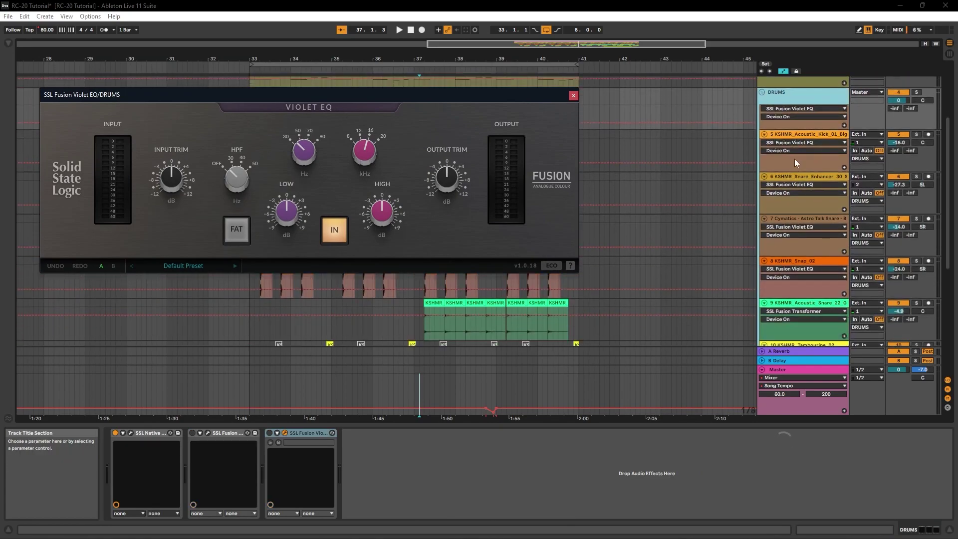
- Inspect the Violet EQ on the kick, snare enhancer, Cymatics snare and snap tracks
{"action": "left_click", "coordinate": [802, 142]}
{"action": "left_click", "coordinate": [802, 136]}
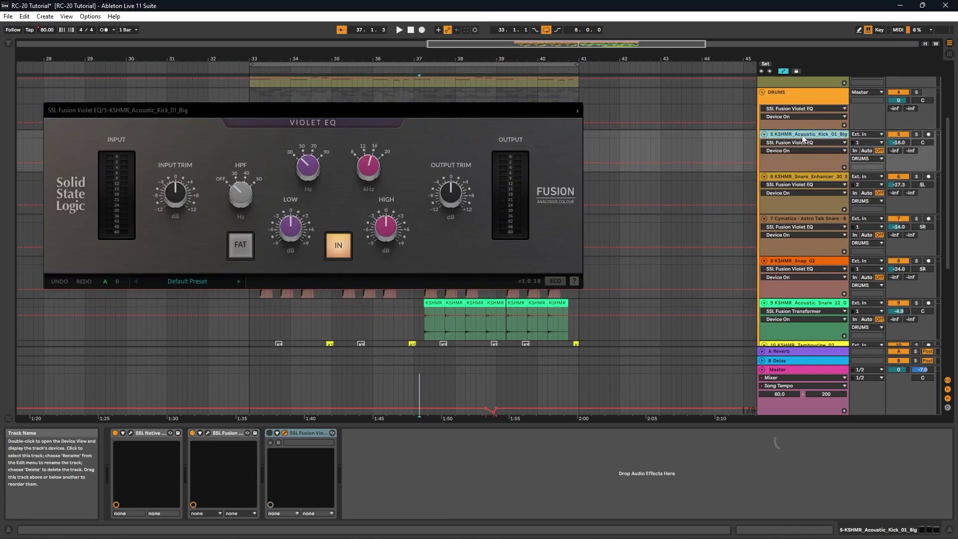
{"action": "left_click", "coordinate": [802, 176]}
{"action": "scroll", "coordinate": [802, 176], "scroll_direction": "down", "scroll_amount": 1}
{"action": "left_click", "coordinate": [804, 160]}
{"action": "scroll", "coordinate": [804, 159], "scroll_direction": "down", "scroll_amount": 1}
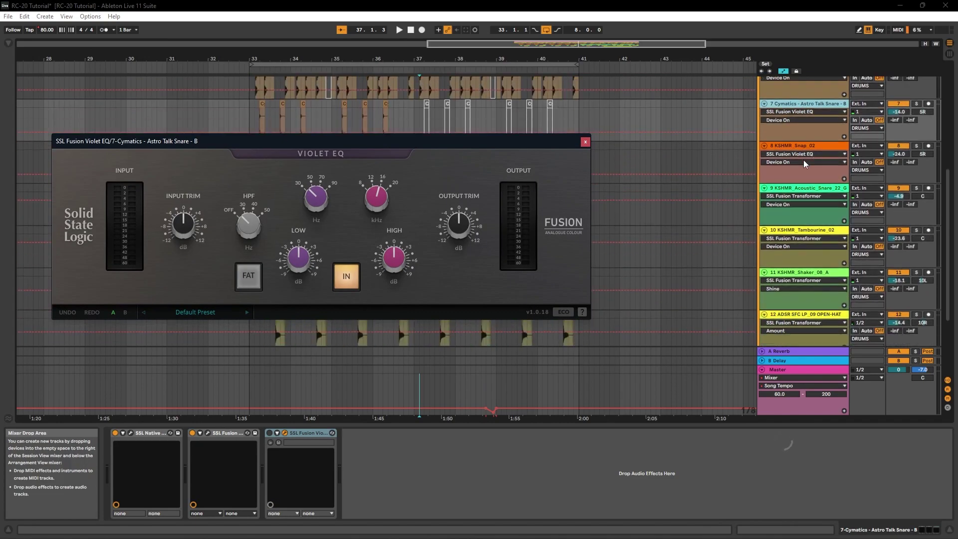
{"action": "left_click", "coordinate": [803, 153]}
{"action": "left_click", "coordinate": [805, 152]}
{"action": "left_click", "coordinate": [813, 174]}
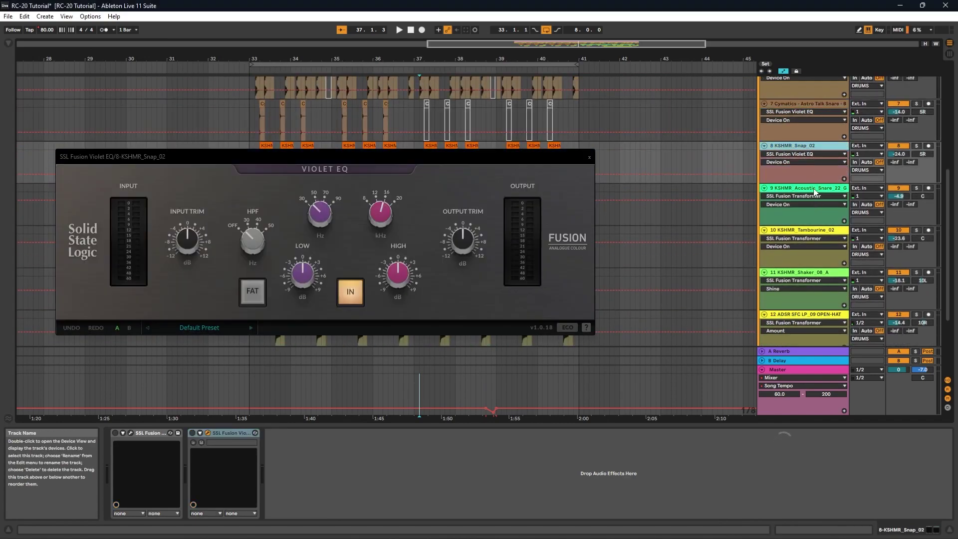
- Inspect the Violet EQ on the remaining percussion tracks, the open hat and the FX track
{"action": "left_click", "coordinate": [813, 230]}
{"action": "scroll", "coordinate": [812, 227], "scroll_direction": "down", "scroll_amount": 2}
{"action": "left_click", "coordinate": [813, 206]}
{"action": "left_click", "coordinate": [811, 247]}
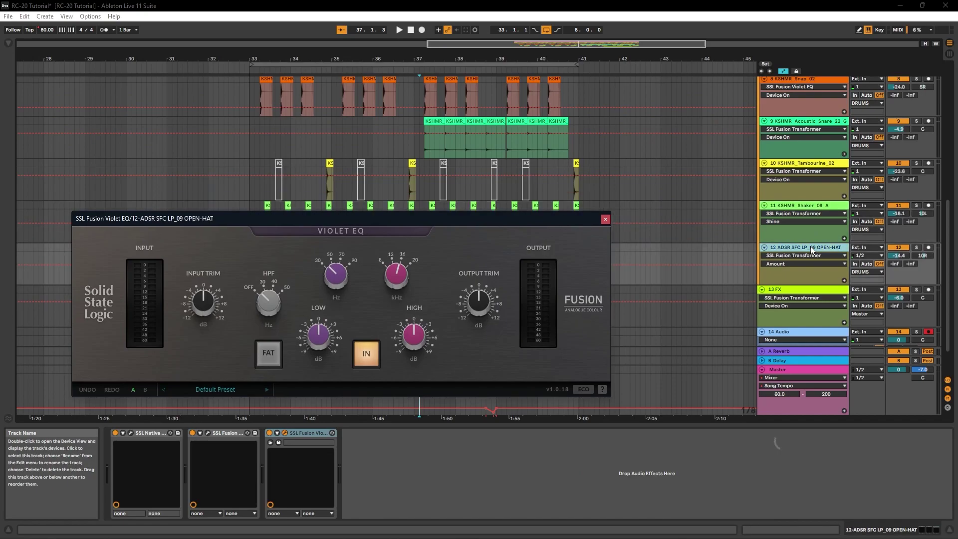
{"action": "scroll", "coordinate": [811, 247], "scroll_direction": "down", "scroll_amount": 2}
{"action": "left_click", "coordinate": [811, 245]}
{"action": "scroll", "coordinate": [805, 245], "scroll_direction": "up", "scroll_amount": 2}
{"action": "scroll", "coordinate": [803, 246], "scroll_direction": "up", "scroll_amount": 4}
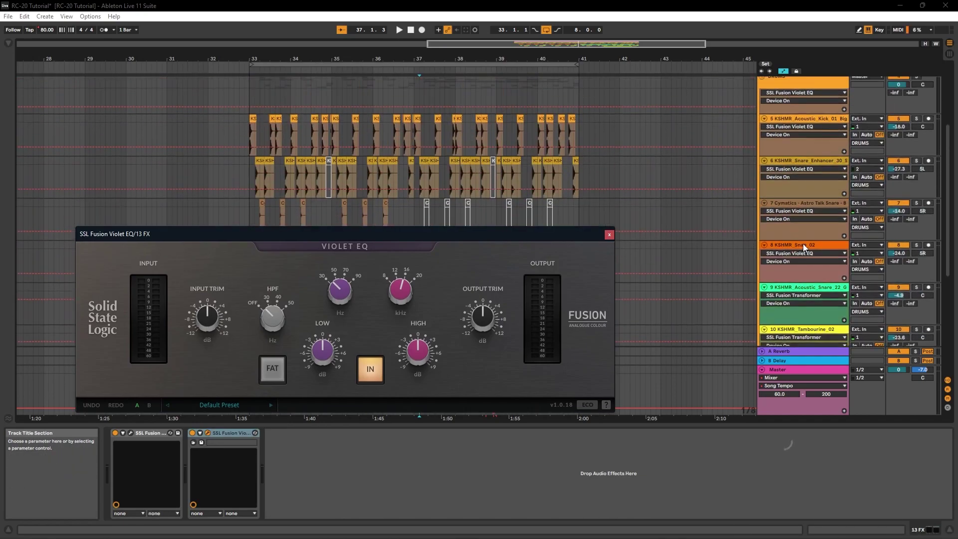
{"action": "scroll", "coordinate": [800, 246], "scroll_direction": "down", "scroll_amount": 5}
{"action": "scroll", "coordinate": [795, 234], "scroll_direction": "up", "scroll_amount": 8}
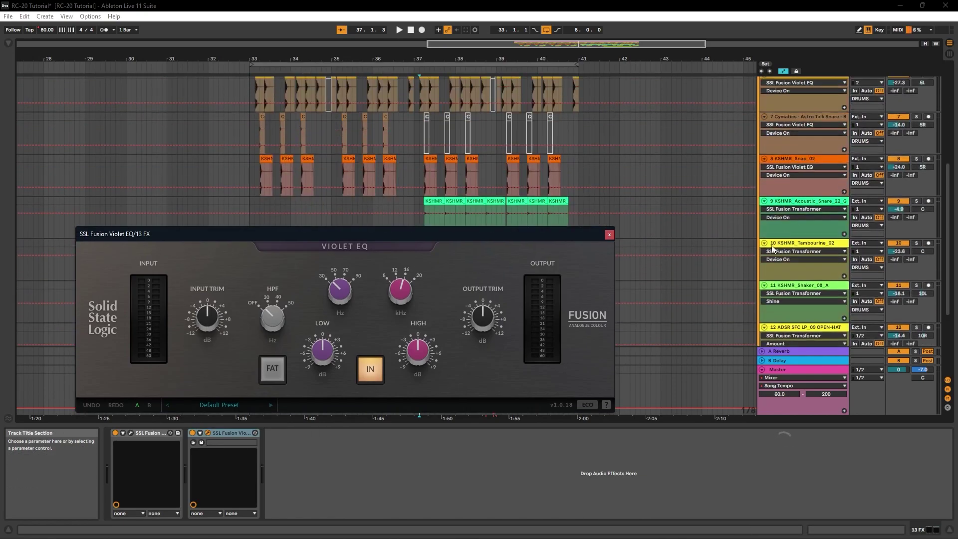
- Show the piano track's Violet EQ, move its window below the piano and bass clips, and solo the disarmed piano track
{"action": "left_click", "coordinate": [801, 82]}
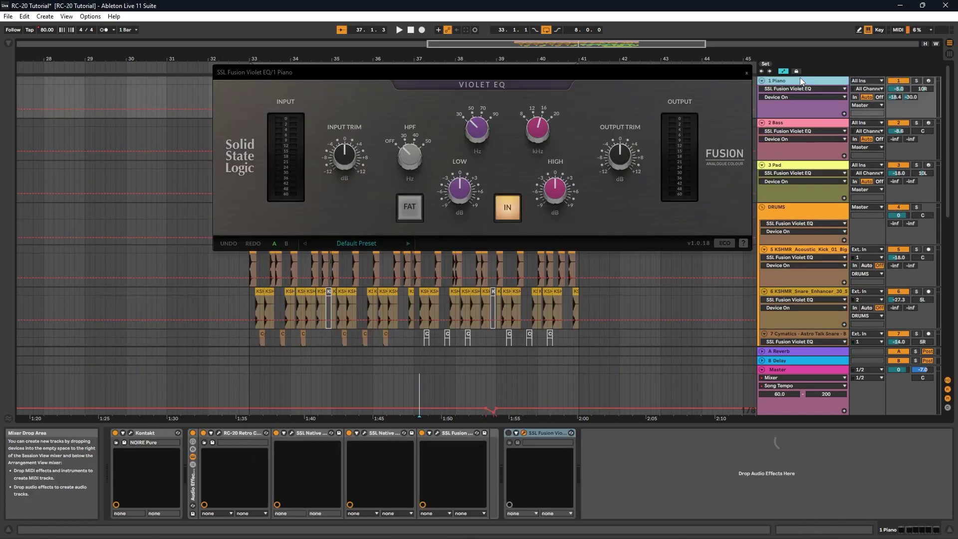
{"action": "left_click_drag", "start_coordinate": [635, 74], "coordinate": [516, 152]}
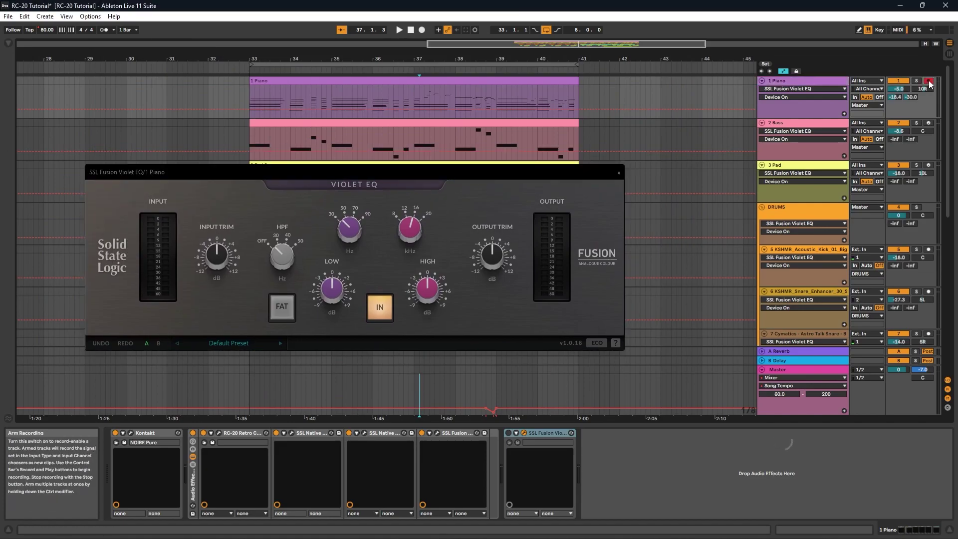
{"action": "left_click", "coordinate": [929, 81]}
{"action": "left_click", "coordinate": [918, 81]}
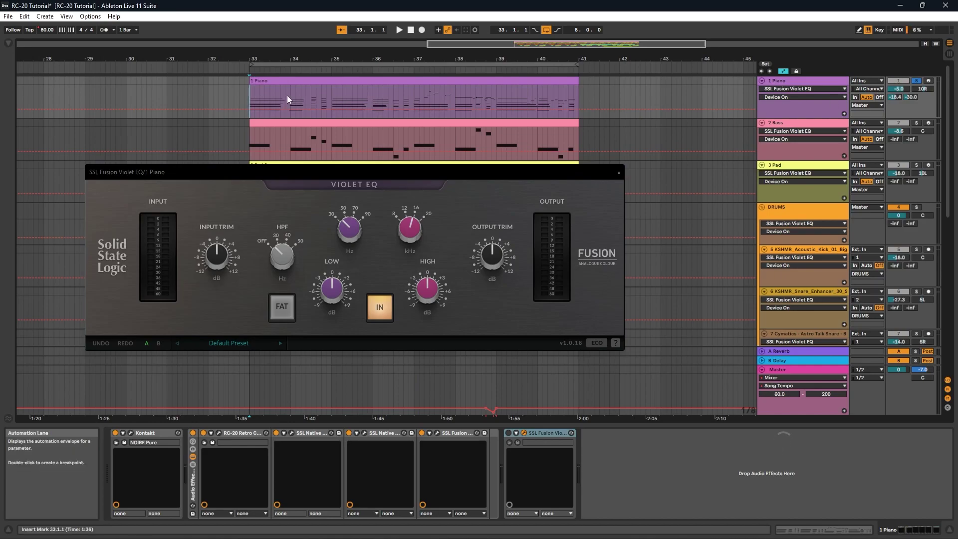
- Play the soloed piano from bar 33 and briefly toggle the FAT mode of its Violet EQ
{"action": "key", "text": "space"}
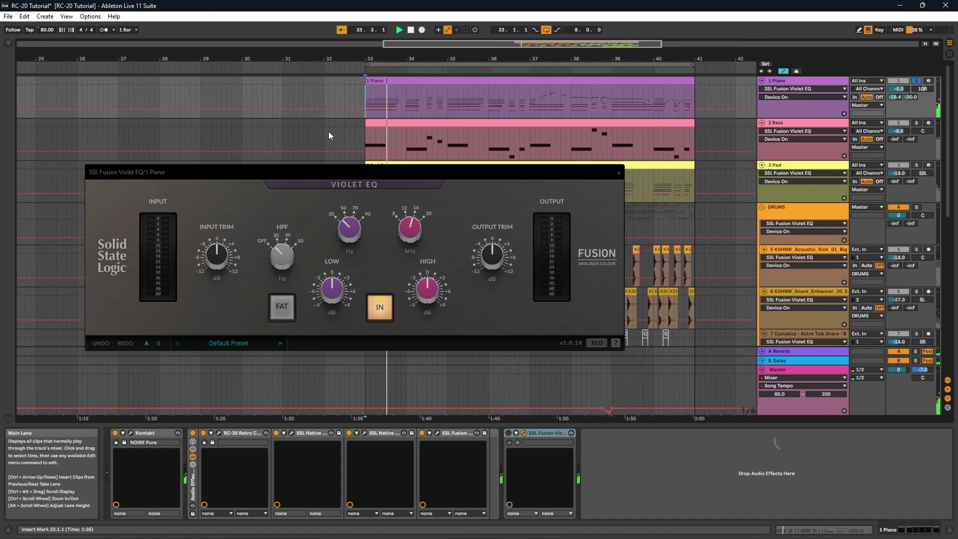
{"action": "key", "text": "space"}
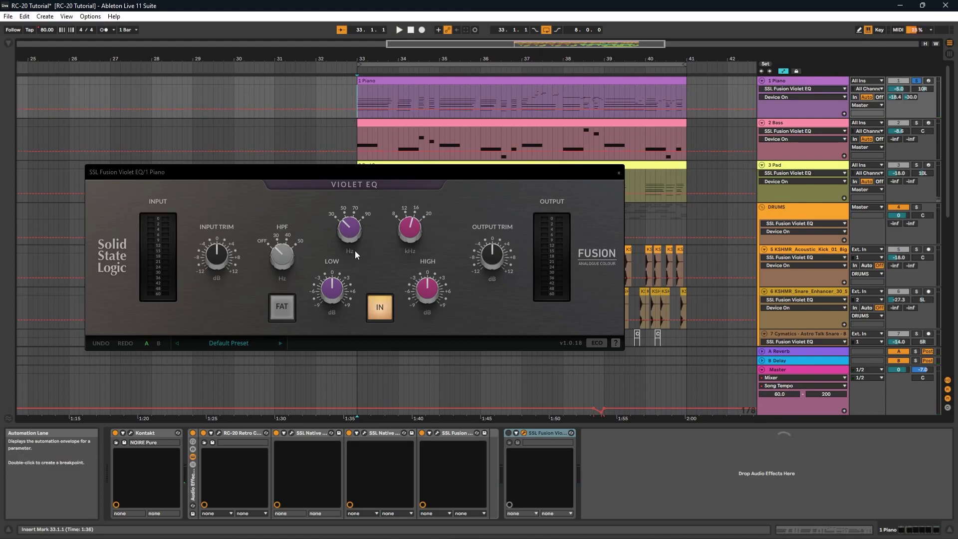
{"action": "key", "text": "space"}
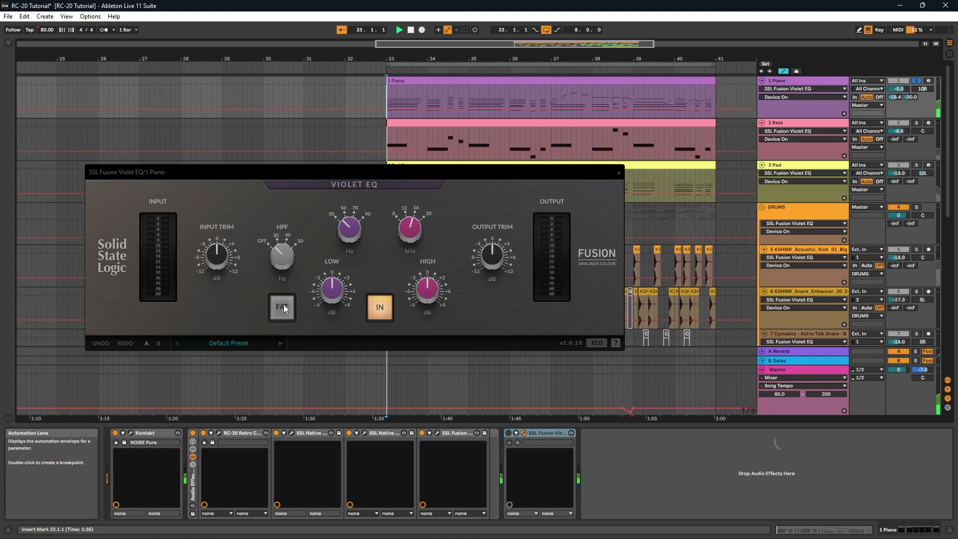
{"action": "left_click", "coordinate": [283, 305]}
{"action": "left_click", "coordinate": [283, 305]}
{"action": "key", "text": "space"}
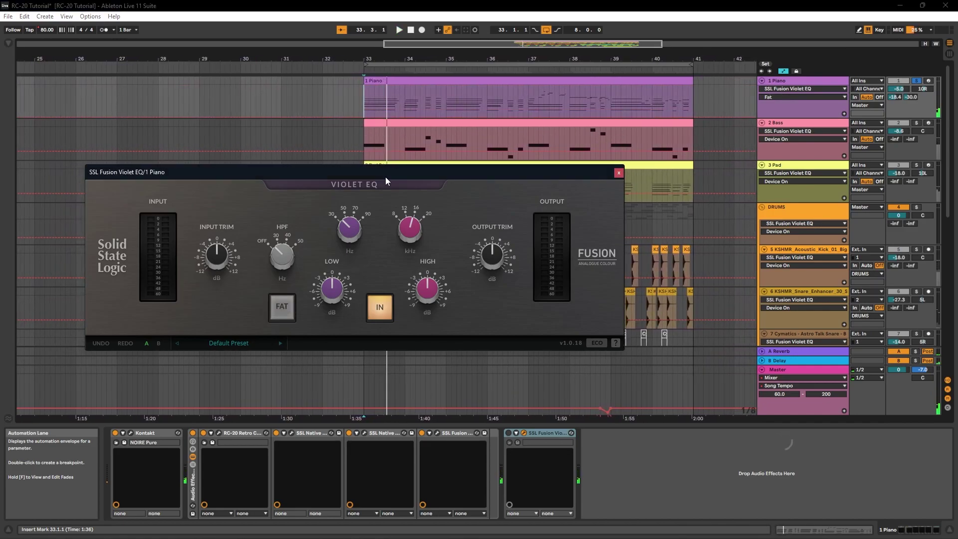
{"action": "left_click_drag", "start_coordinate": [384, 58], "coordinate": [321, 80]}
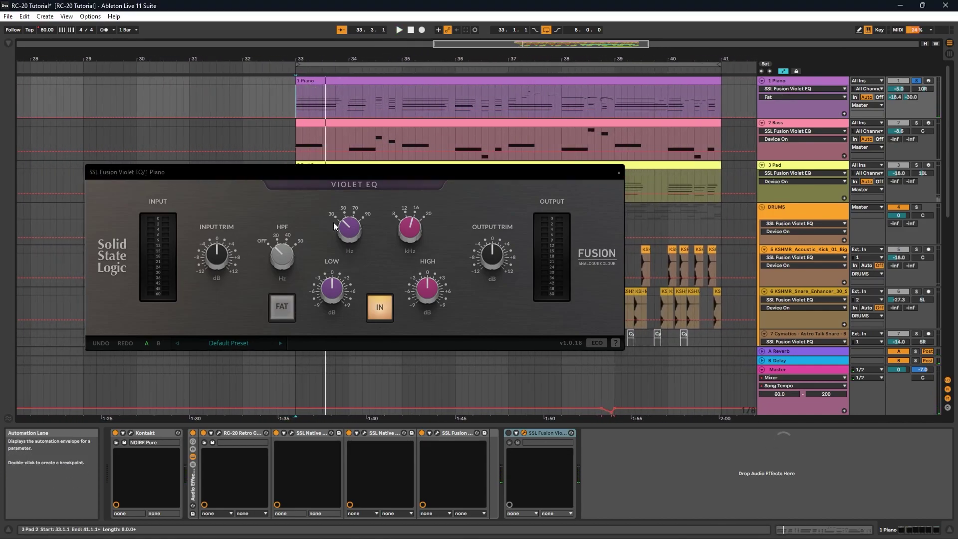
- Audition the piano with FAT switched on and off, and try a higher input trim on the Violet EQ
{"action": "key", "text": "space"}
{"action": "left_click", "coordinate": [281, 307]}
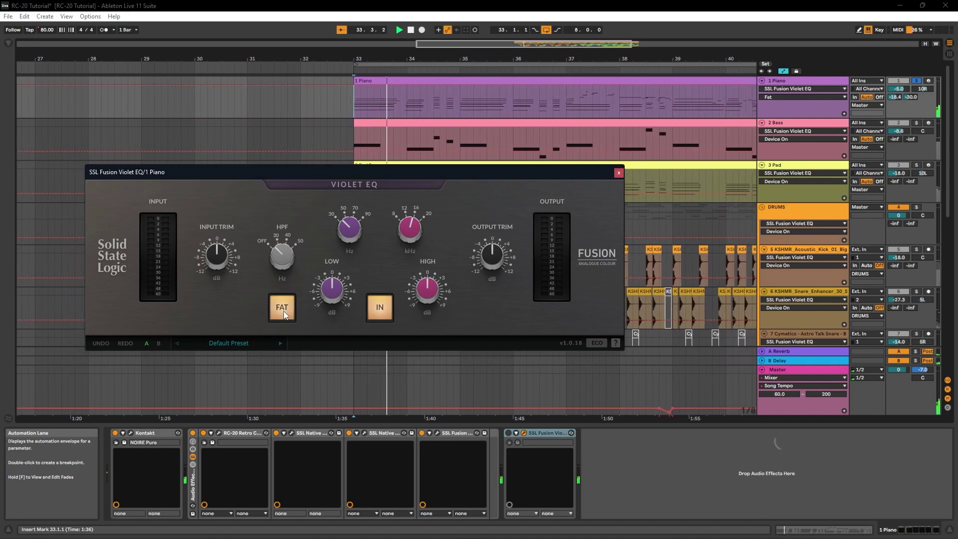
{"action": "left_click", "coordinate": [284, 311]}
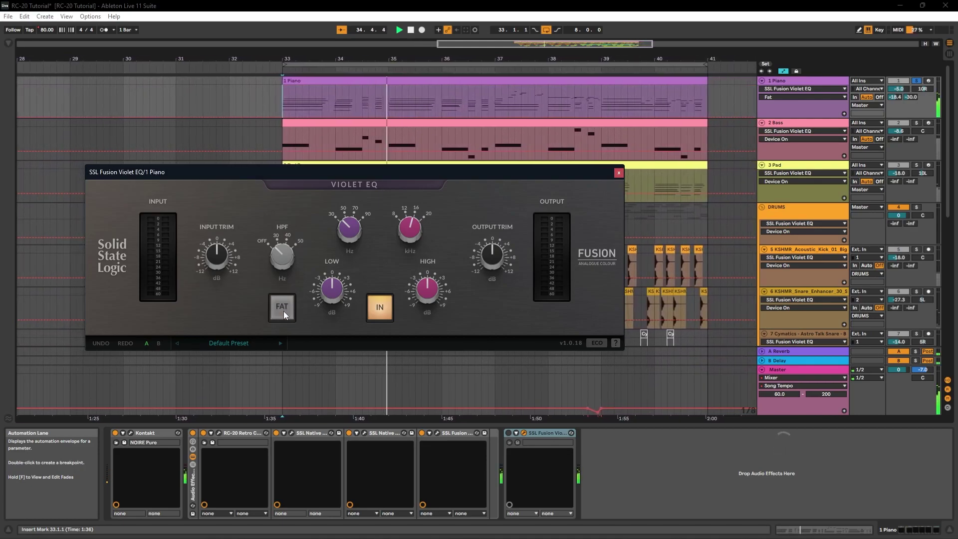
{"action": "left_click", "coordinate": [283, 310]}
{"action": "left_click", "coordinate": [283, 310]}
{"action": "left_click", "coordinate": [284, 311]}
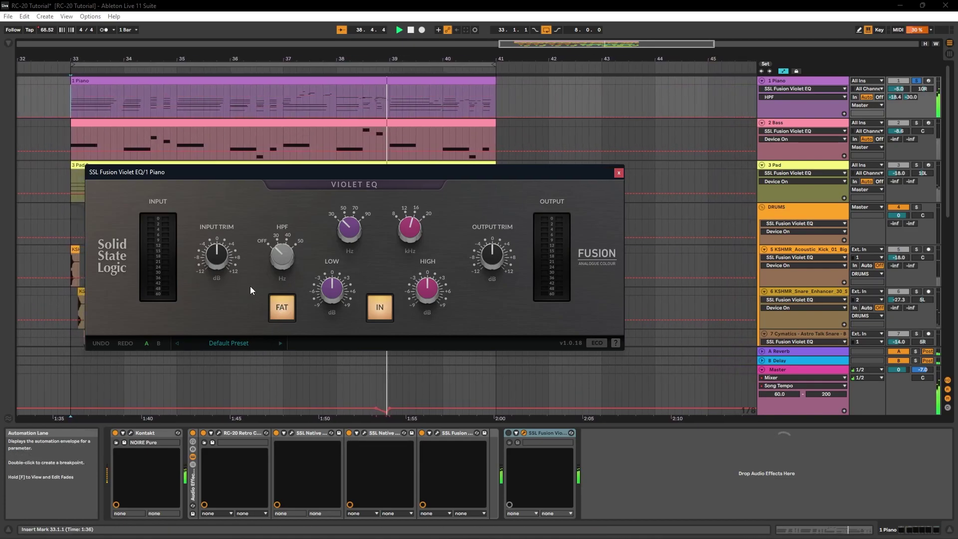
{"action": "left_click", "coordinate": [215, 234]}
{"action": "mouse_move", "coordinate": [215, 235]}
{"action": "left_mouse_down"}
{"action": "mouse_move", "coordinate": [220, 207]}
{"action": "mouse_move", "coordinate": [222, 233]}
{"action": "left_mouse_up"}
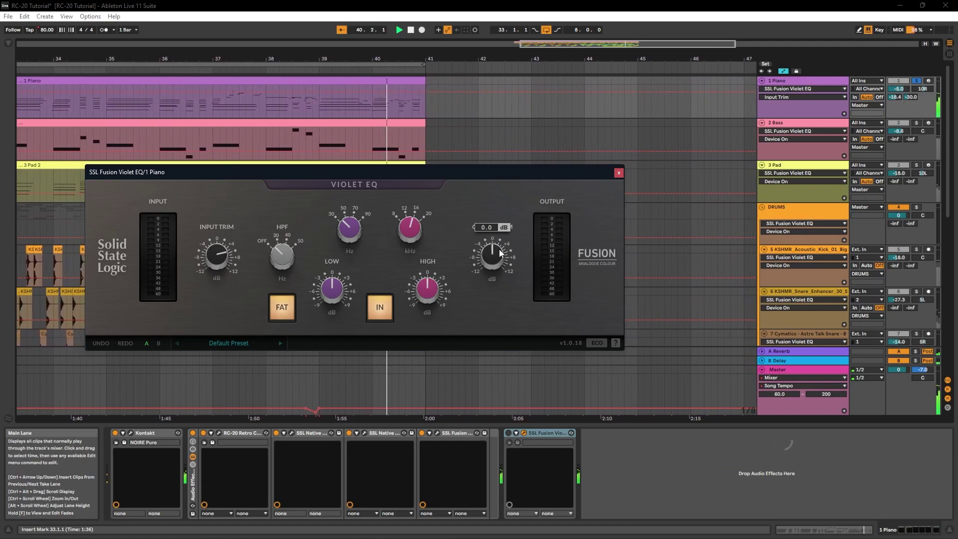
- Activate the Violet EQ device on the piano track with input trim reset to 0.0 dB and FAT off
{"action": "left_click", "coordinate": [818, 85]}
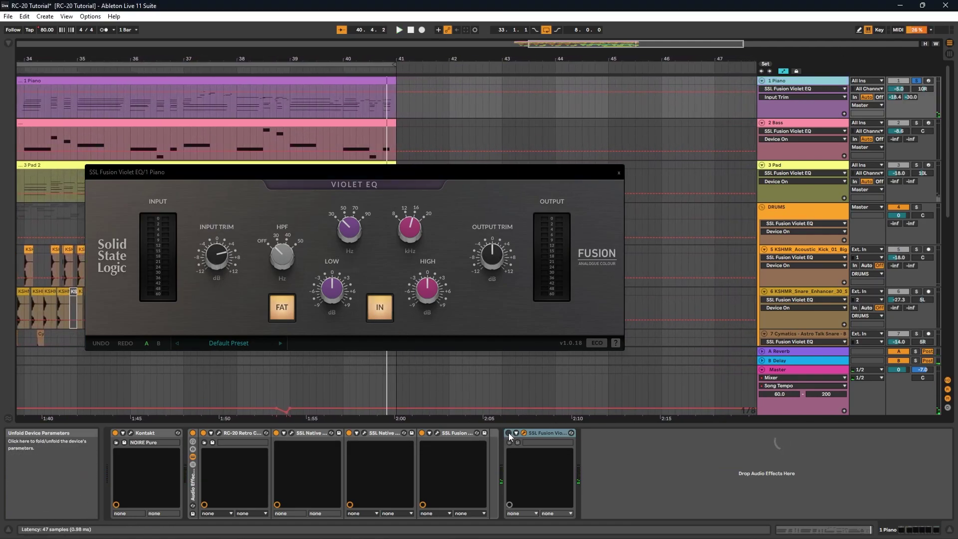
{"action": "left_click", "coordinate": [223, 255]}
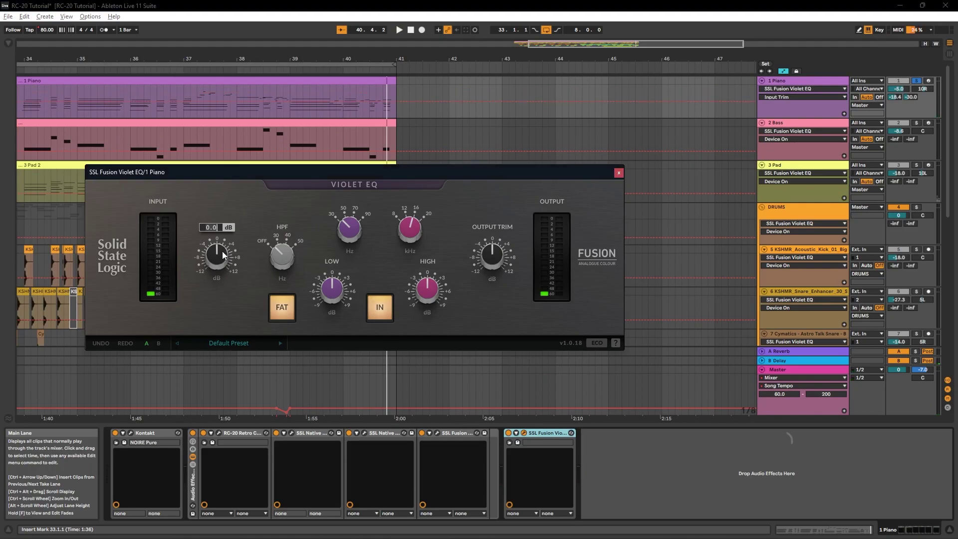
{"action": "left_click", "coordinate": [294, 308]}
- Play the piano and compare its sound with the Violet EQ bypassed and engaged
{"action": "key", "text": "space"}
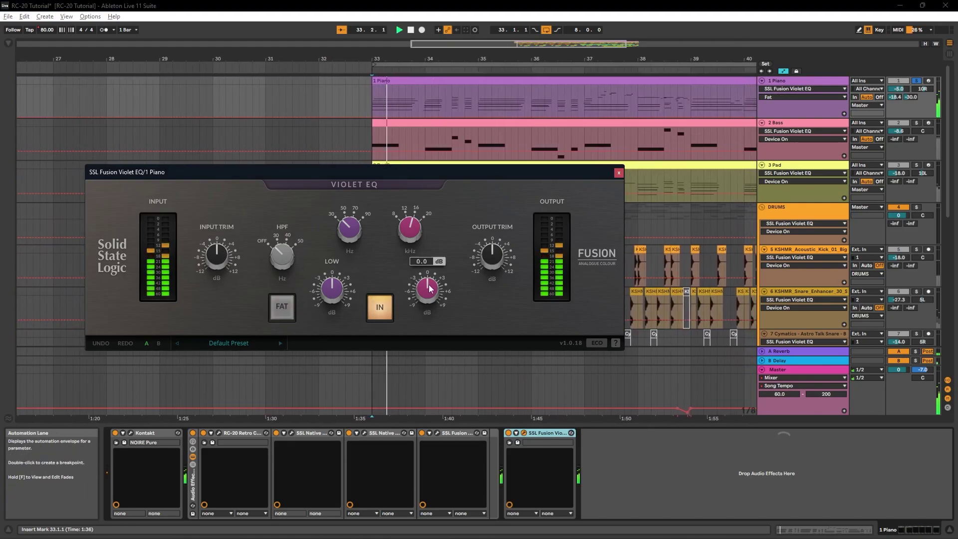
{"action": "left_click", "coordinate": [381, 313]}
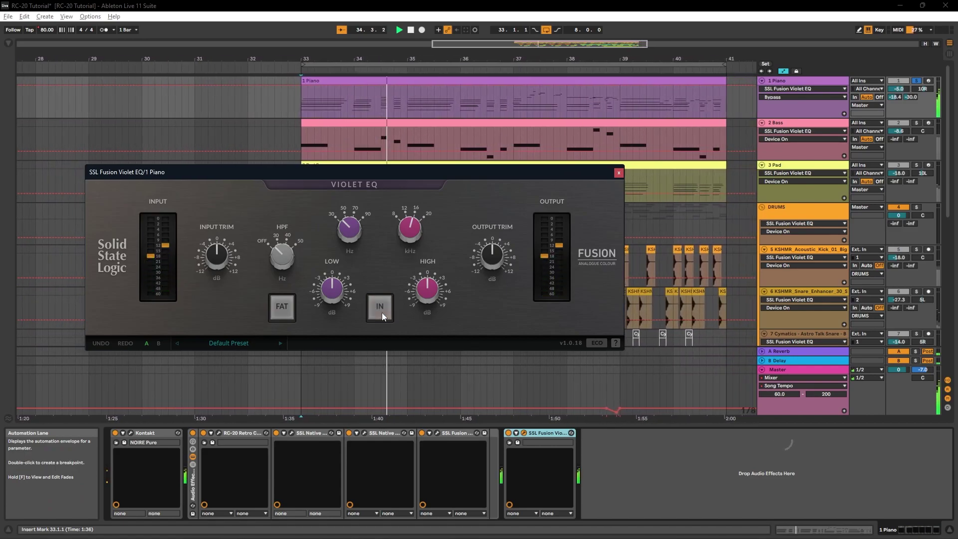
{"action": "left_click", "coordinate": [381, 313]}
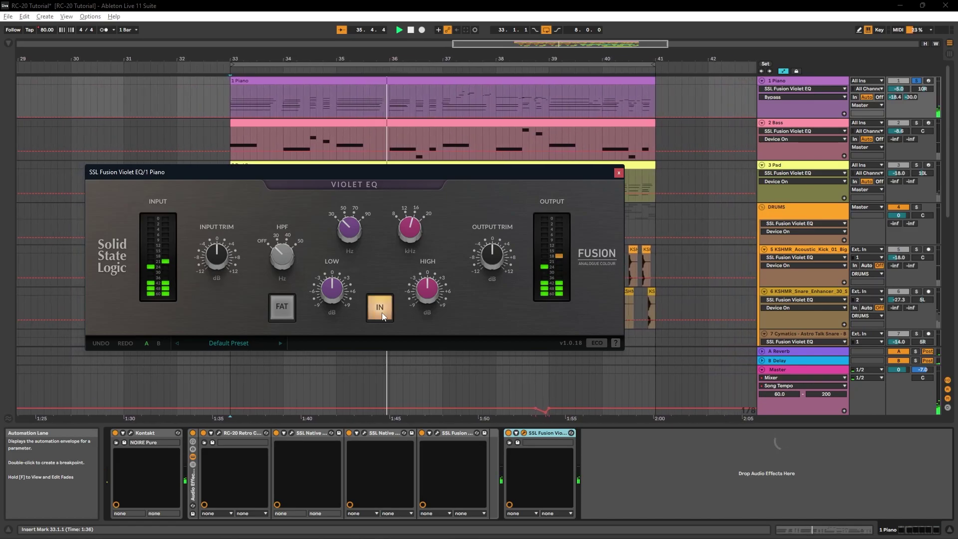
{"action": "left_click", "coordinate": [381, 313]}
{"action": "left_click", "coordinate": [382, 313]}
- Set the piano EQ's input trim to 5.6 dB with a lowered output trim, and adjust its high-pass filter
{"action": "left_click_drag", "start_coordinate": [217, 252], "coordinate": [229, 232]}
{"action": "left_click_drag", "start_coordinate": [486, 250], "coordinate": [483, 280]}
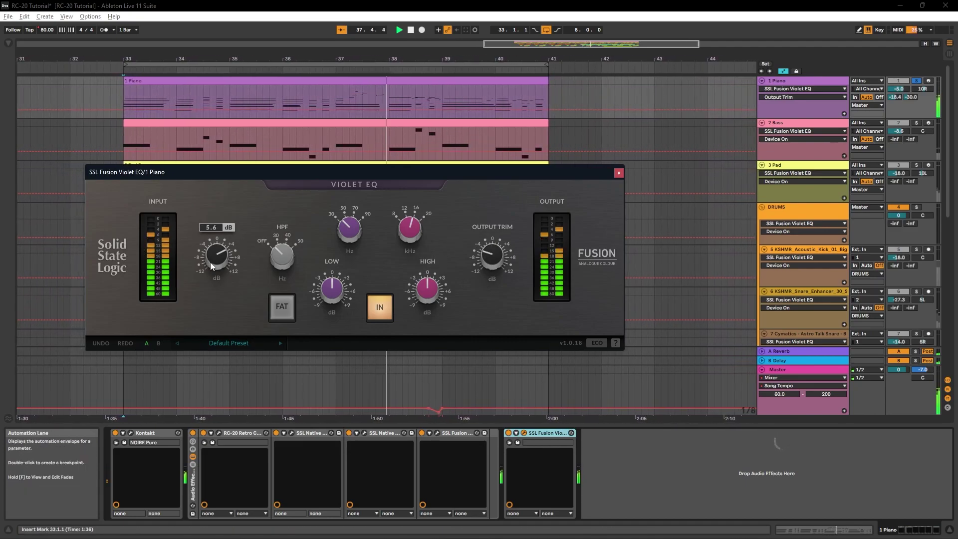
{"action": "mouse_move", "coordinate": [223, 260]}
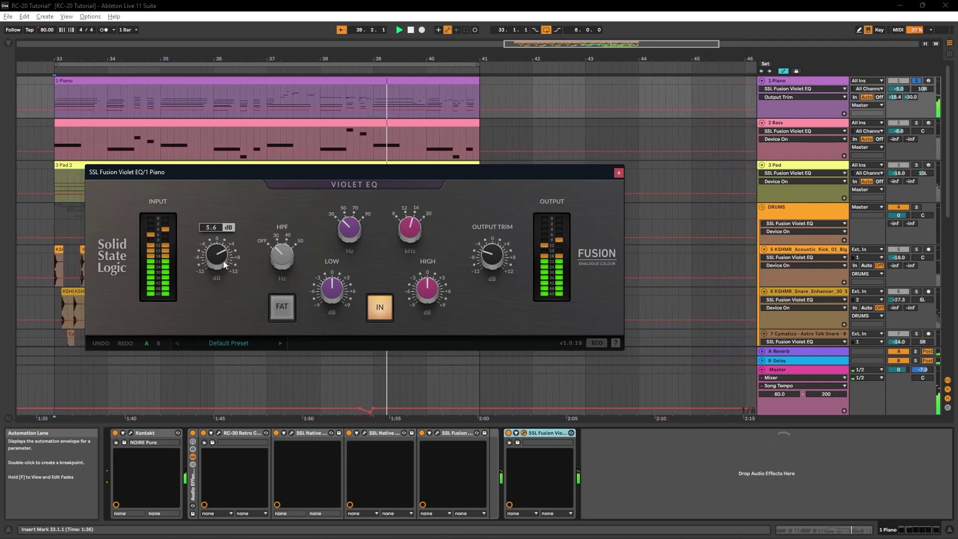
{"action": "left_click", "coordinate": [291, 248]}
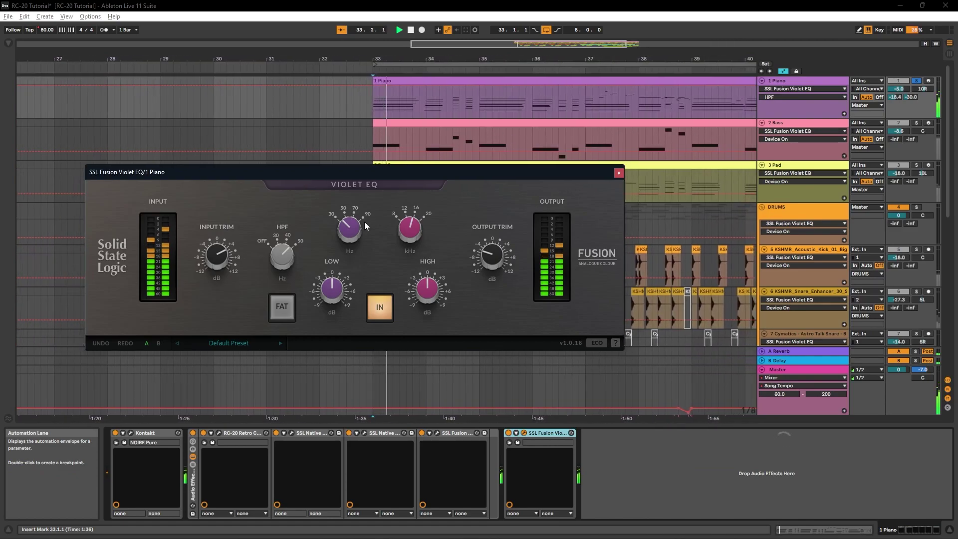
- Play the soloed piano and compare its sound with the Violet EQ's FAT mode on and off
{"action": "left_click", "coordinate": [286, 310]}
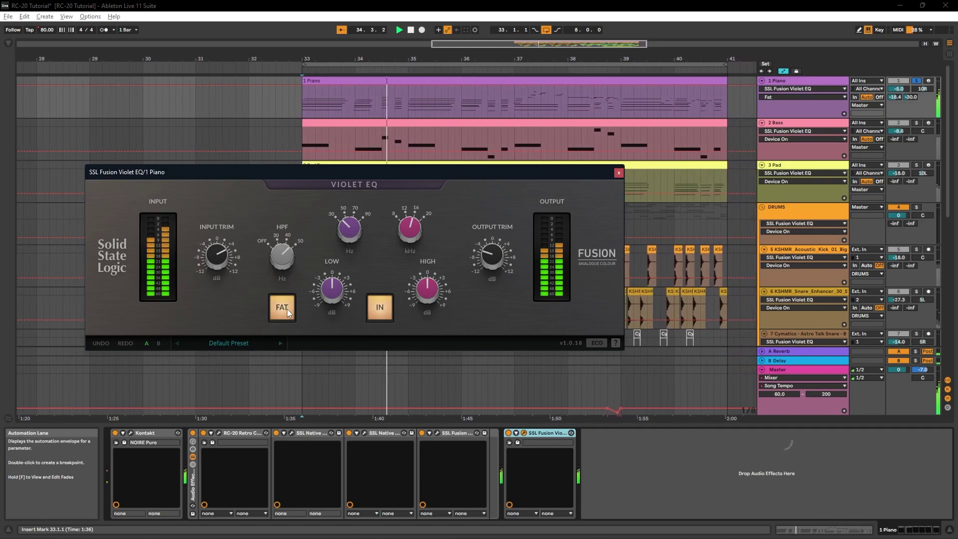
{"action": "left_click", "coordinate": [287, 309]}
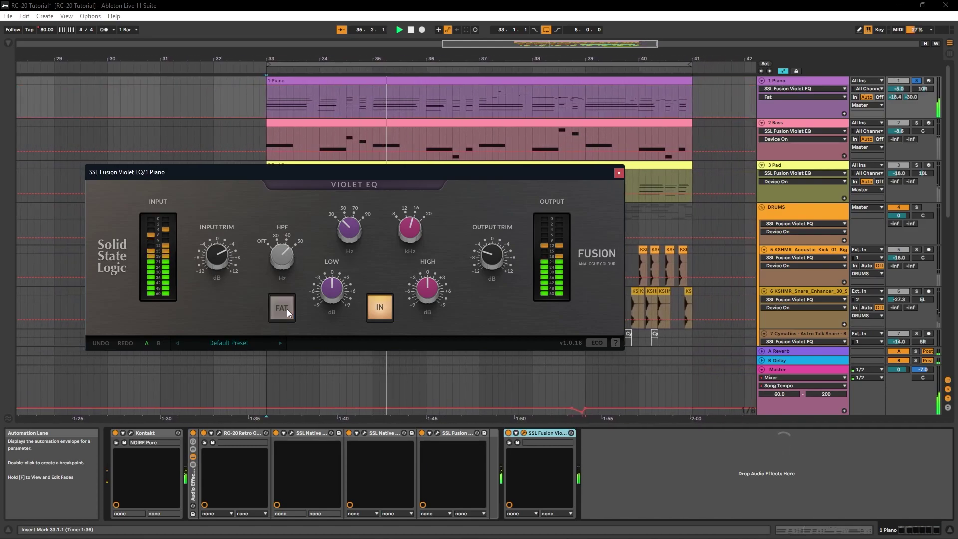
{"action": "left_click", "coordinate": [286, 309]}
{"action": "left_click", "coordinate": [286, 309]}
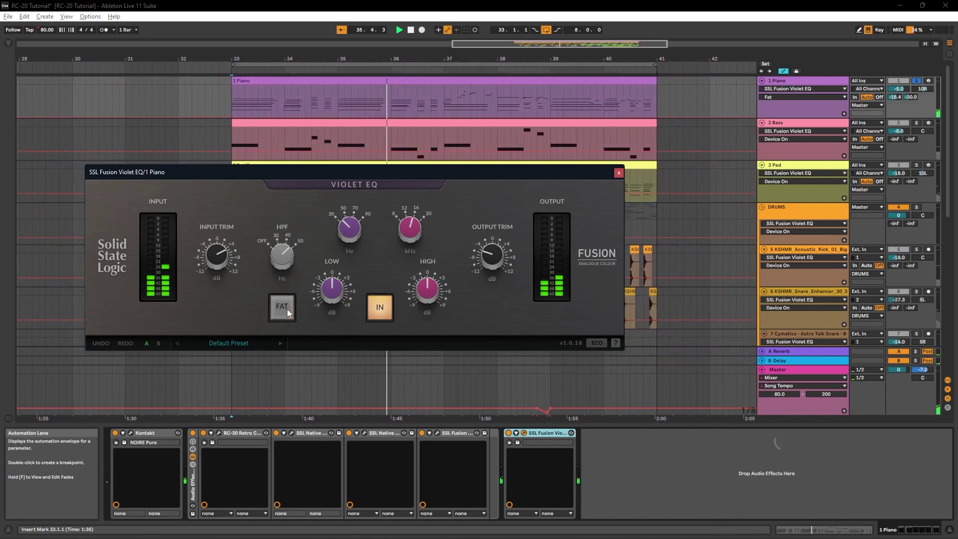
{"action": "key", "text": "space"}
{"action": "key", "text": "space"}
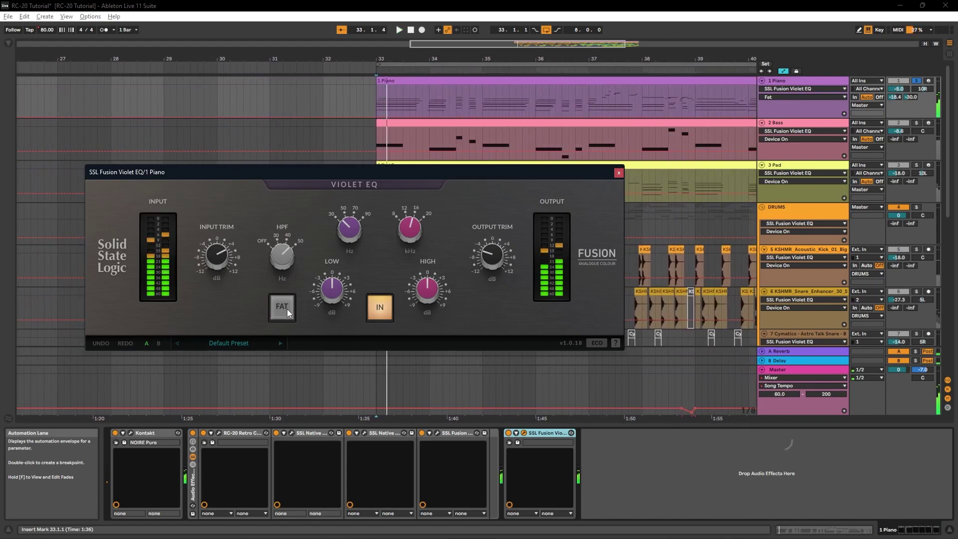
- Switch on FAT on the piano's Violet EQ and boost the low band with its frequency at 90 Hz
{"action": "left_click", "coordinate": [286, 309]}
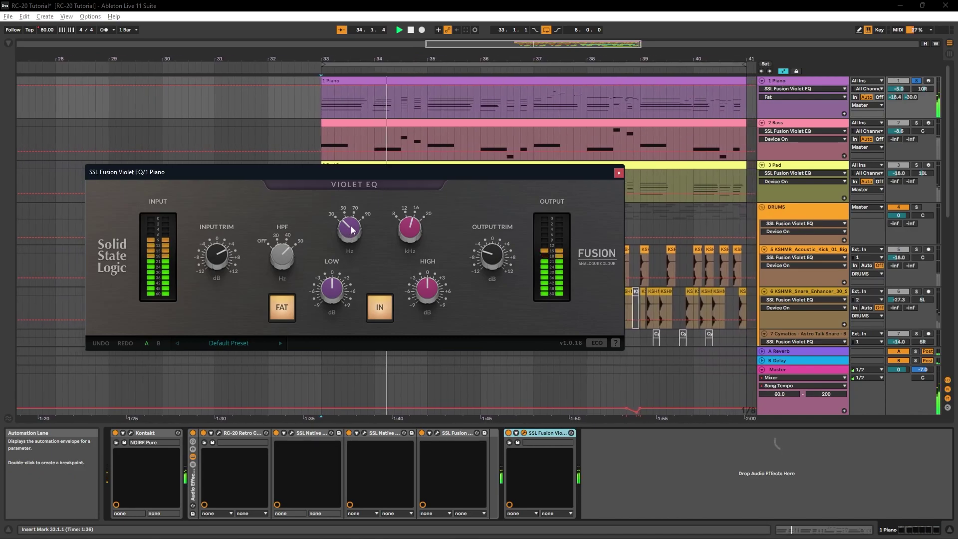
{"action": "left_click_drag", "start_coordinate": [349, 237], "coordinate": [350, 222]}
{"action": "mouse_move", "coordinate": [337, 290]}
{"action": "left_mouse_down"}
{"action": "mouse_move", "coordinate": [313, 412]}
{"action": "mouse_move", "coordinate": [352, 175]}
{"action": "mouse_move", "coordinate": [340, 282]}
{"action": "left_mouse_up"}
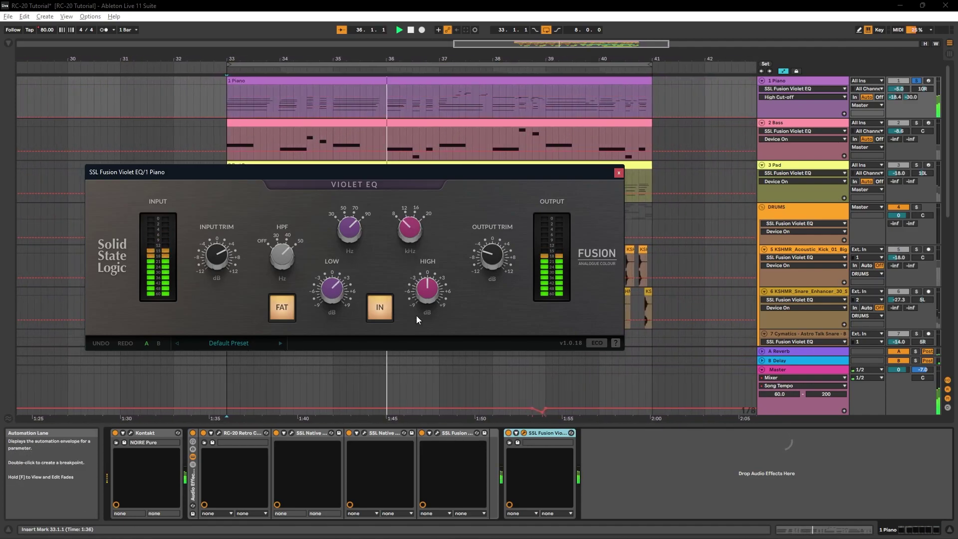
- Try a 9.0 dB high boost on the piano, then cut the high gain to -3.7 dB at 12 kHz
{"action": "left_click_drag", "start_coordinate": [419, 299], "coordinate": [428, 212]}
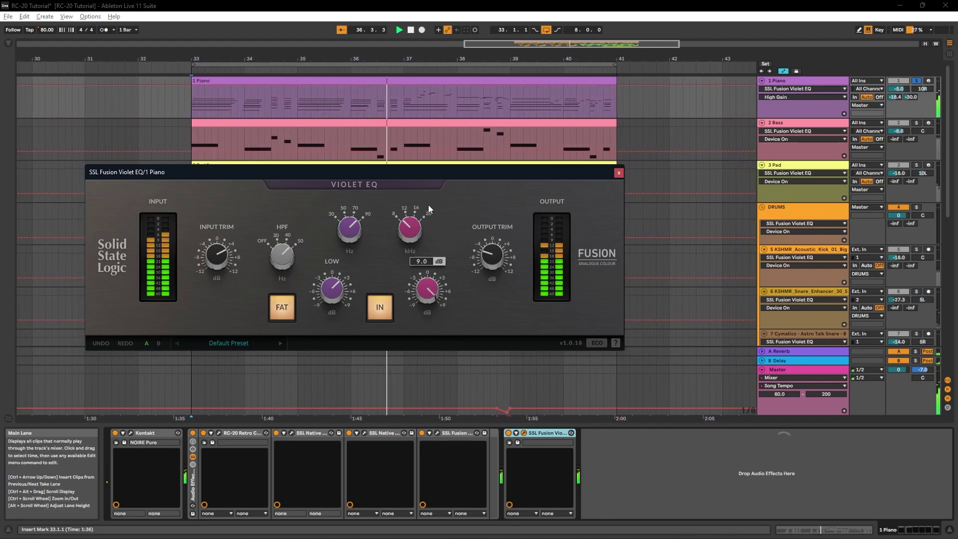
{"action": "left_click_drag", "start_coordinate": [428, 219], "coordinate": [426, 317]}
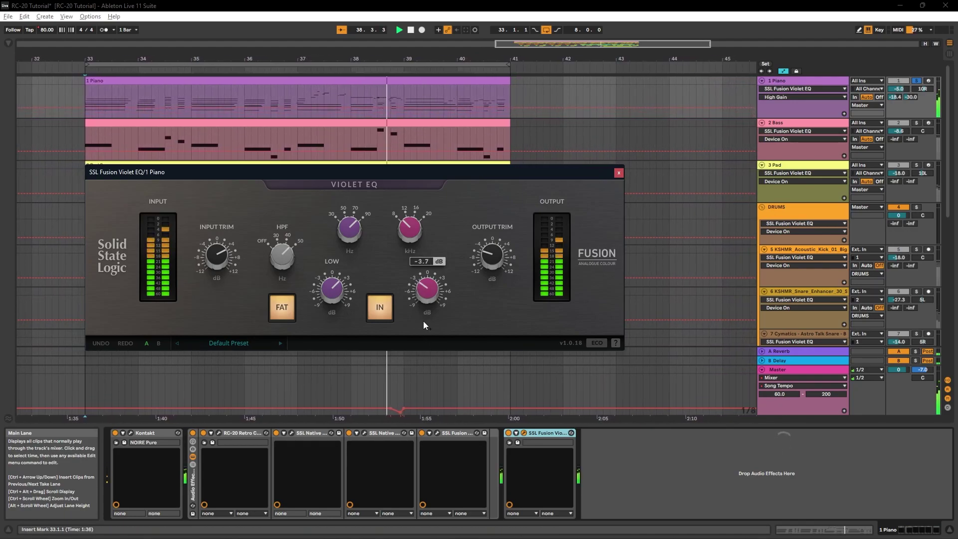
{"action": "left_click_drag", "start_coordinate": [411, 236], "coordinate": [411, 197]}
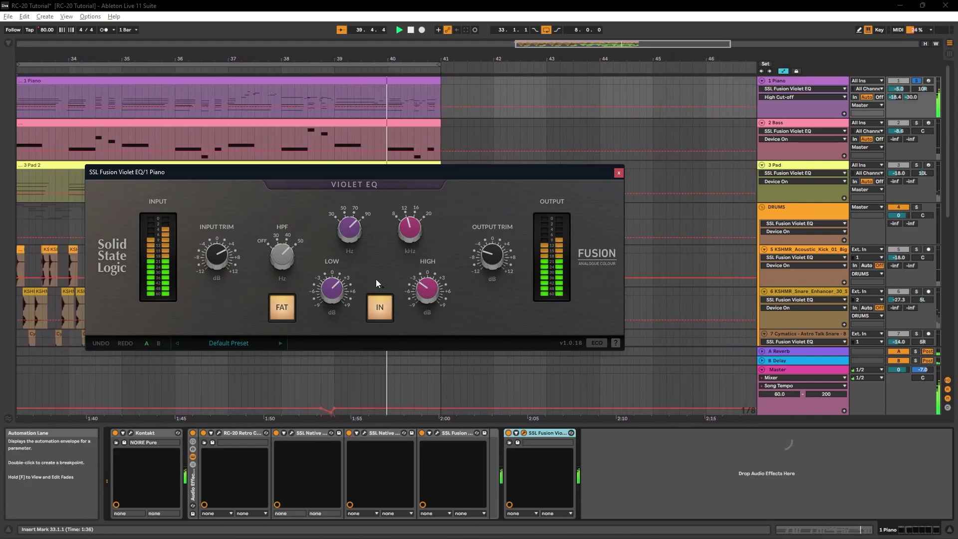
- Compare the piano with its Violet EQ bypassed and engaged, leave the EQ engaged and stop playback
{"action": "left_click", "coordinate": [375, 312]}
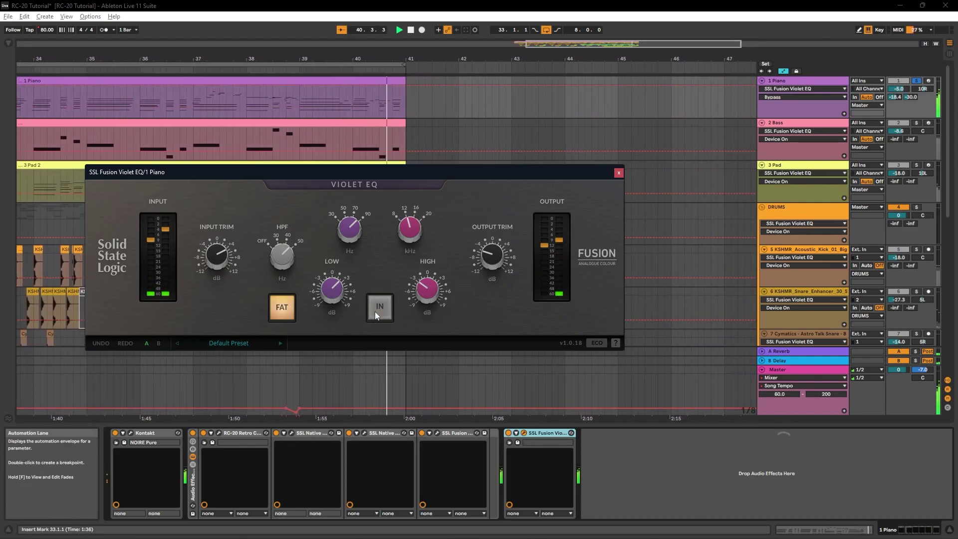
{"action": "left_click", "coordinate": [379, 306]}
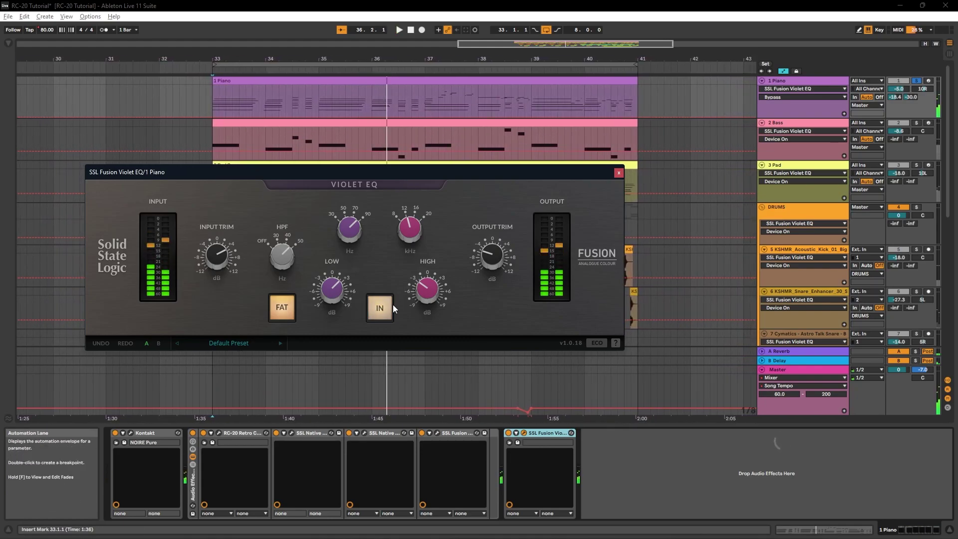
{"action": "left_click", "coordinate": [380, 308]}
{"action": "key", "text": "space"}
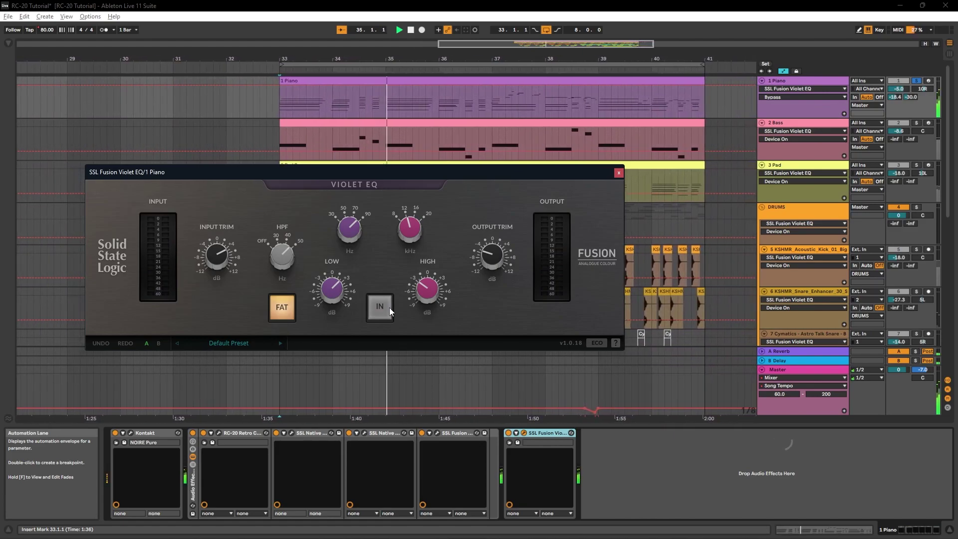
{"action": "left_click", "coordinate": [389, 307]}
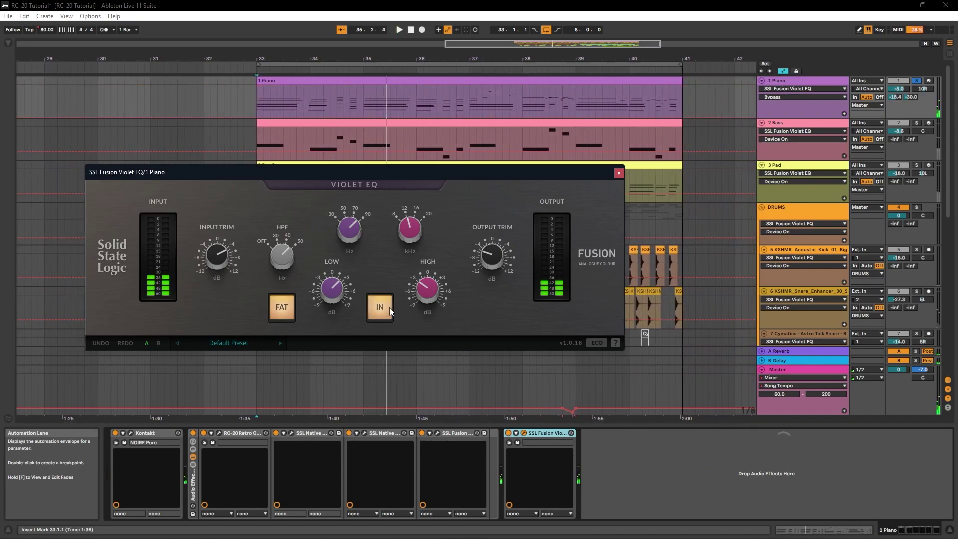
{"action": "key", "text": "space"}
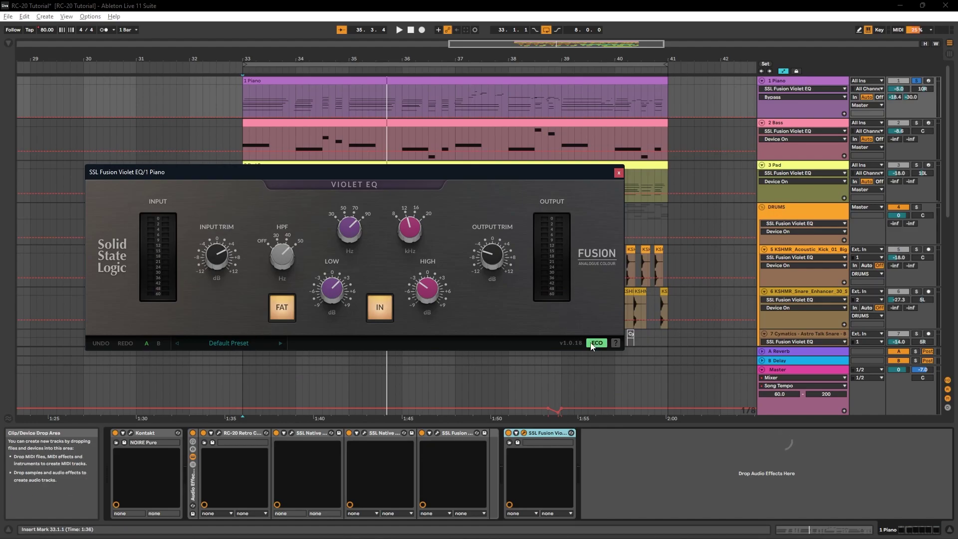
- Switch off ECO mode on the piano's Violet EQ and move the device to the end of the piano's effect rack
{"action": "key", "text": "space"}
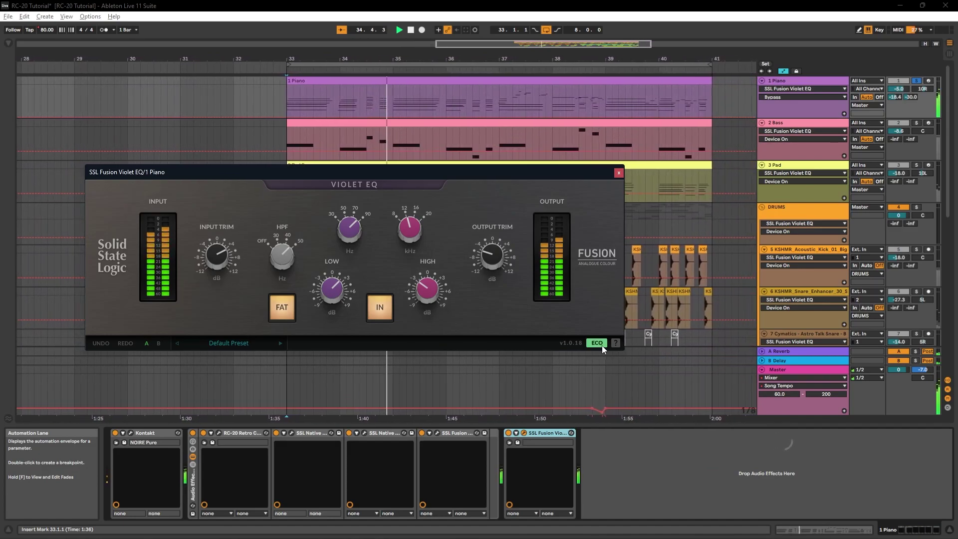
{"action": "left_click", "coordinate": [602, 345]}
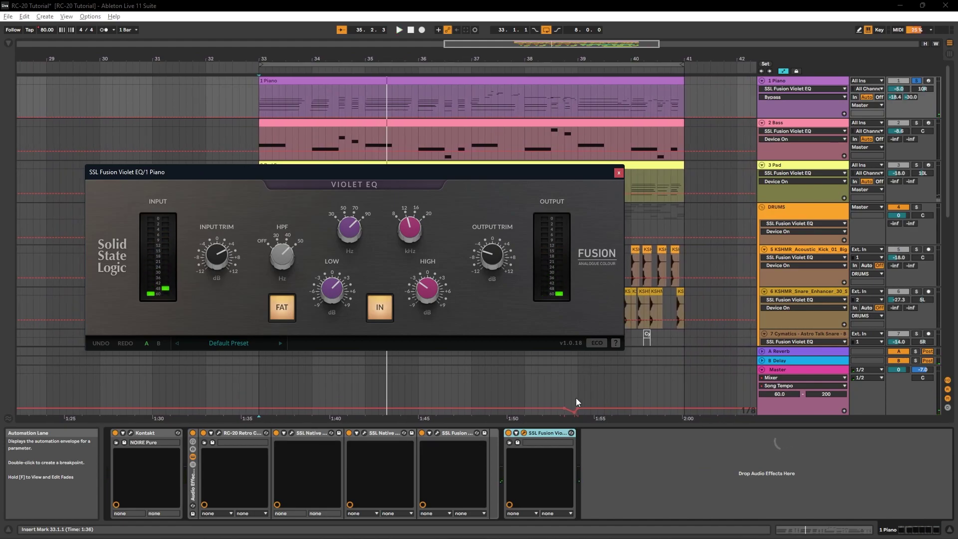
{"action": "left_click_drag", "start_coordinate": [554, 435], "coordinate": [478, 439]}
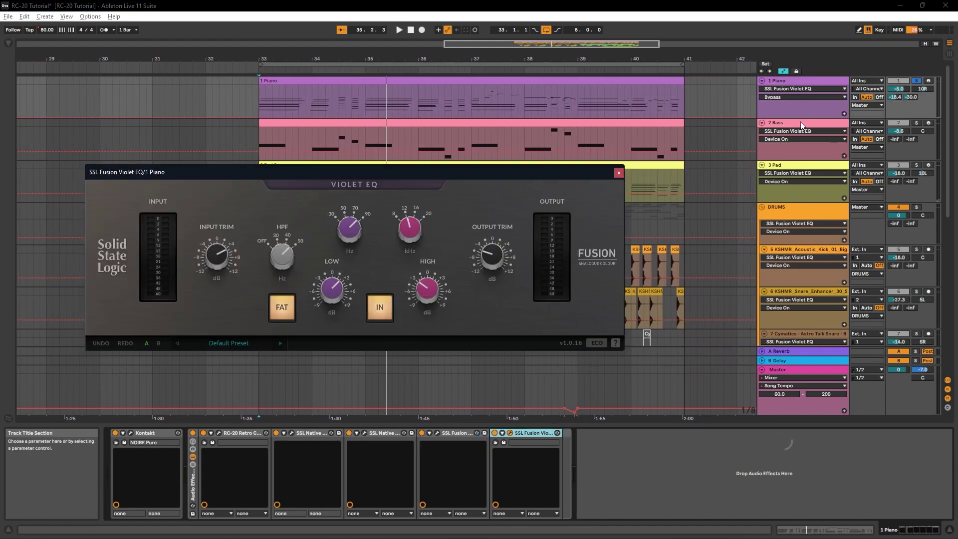
- Solo the bass track, bring its Violet EQ window into view and play the bass from bar 33
{"action": "left_click", "coordinate": [800, 122]}
{"action": "left_click", "coordinate": [913, 123]}
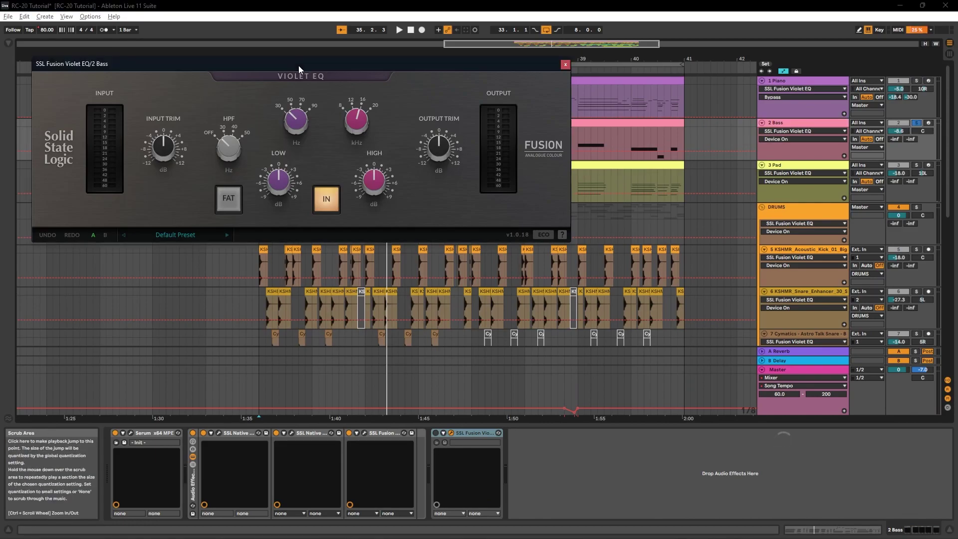
{"action": "left_click_drag", "start_coordinate": [298, 65], "coordinate": [455, 192]}
{"action": "left_click", "coordinate": [302, 138]}
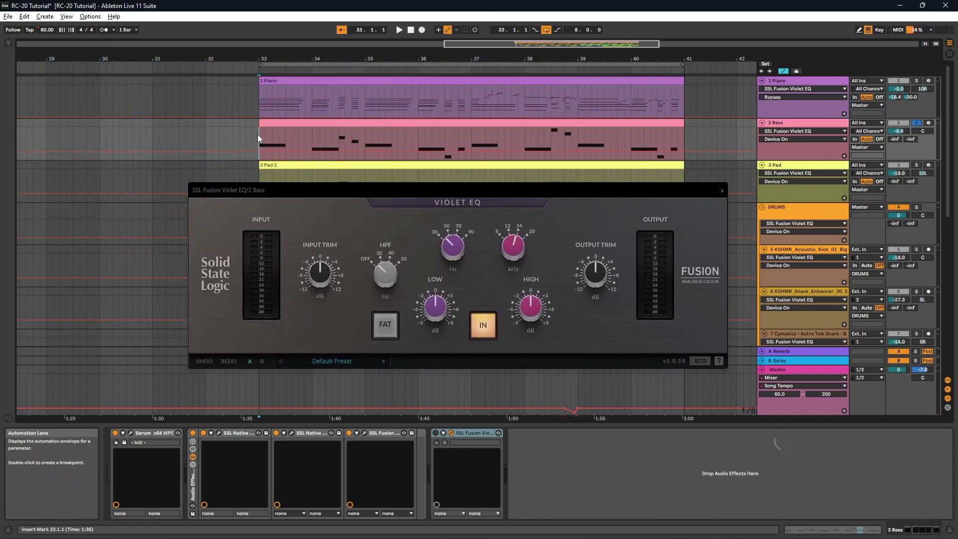
{"action": "key", "text": "space"}
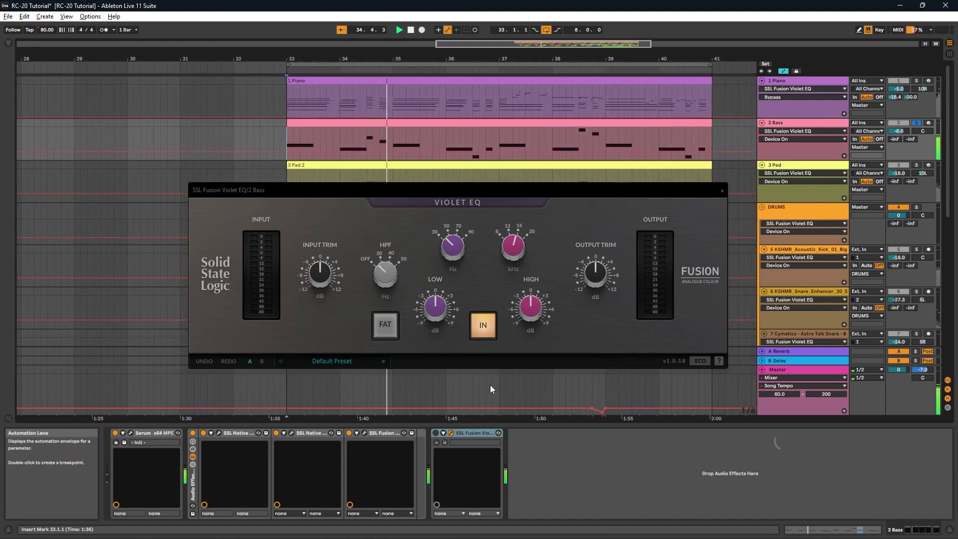
{"action": "left_click", "coordinate": [483, 325]}
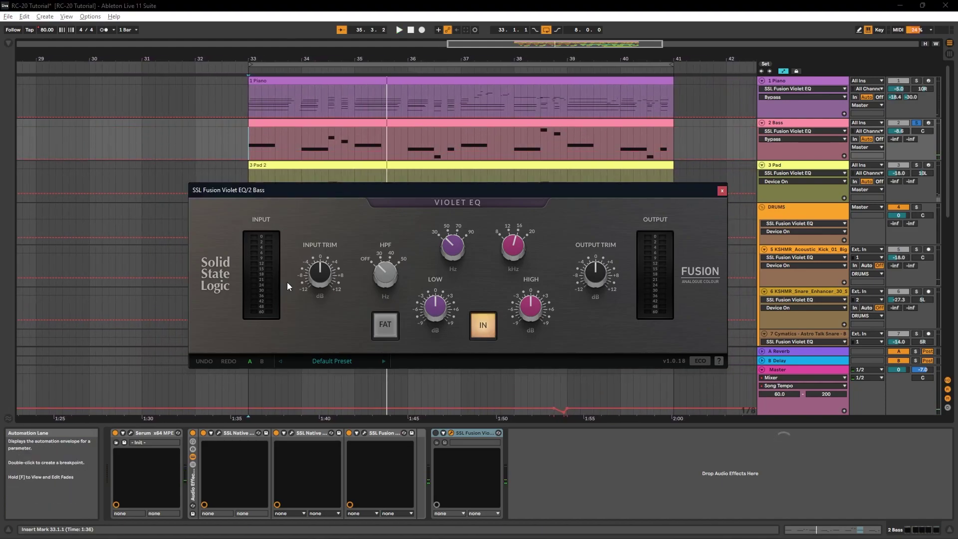
- Activate the Violet EQ device on the bass, with input trim at 3.7 dB and output trim at -4.4 dB
{"action": "left_click_drag", "start_coordinate": [320, 276], "coordinate": [323, 208]}
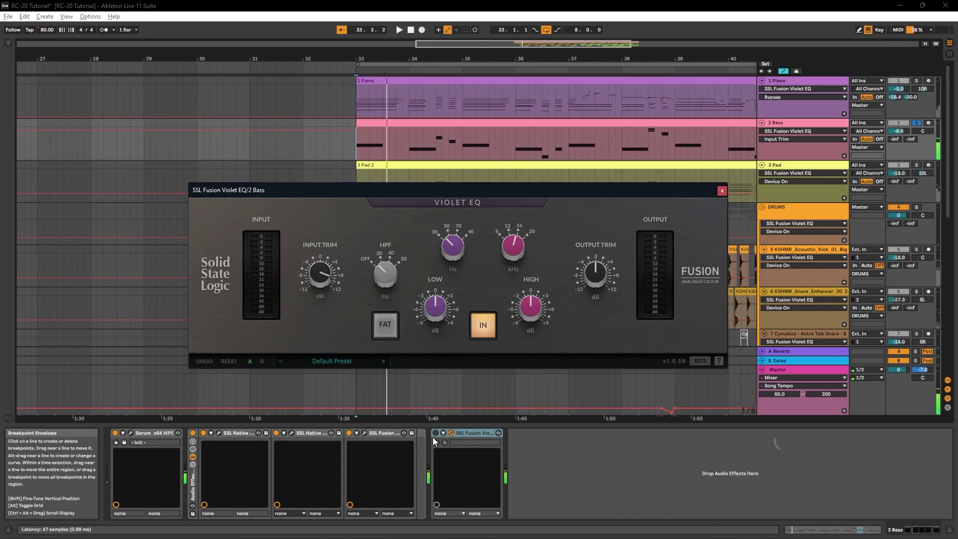
{"action": "left_click", "coordinate": [435, 433]}
{"action": "key", "text": "space"}
{"action": "left_click_drag", "start_coordinate": [321, 278], "coordinate": [320, 309]}
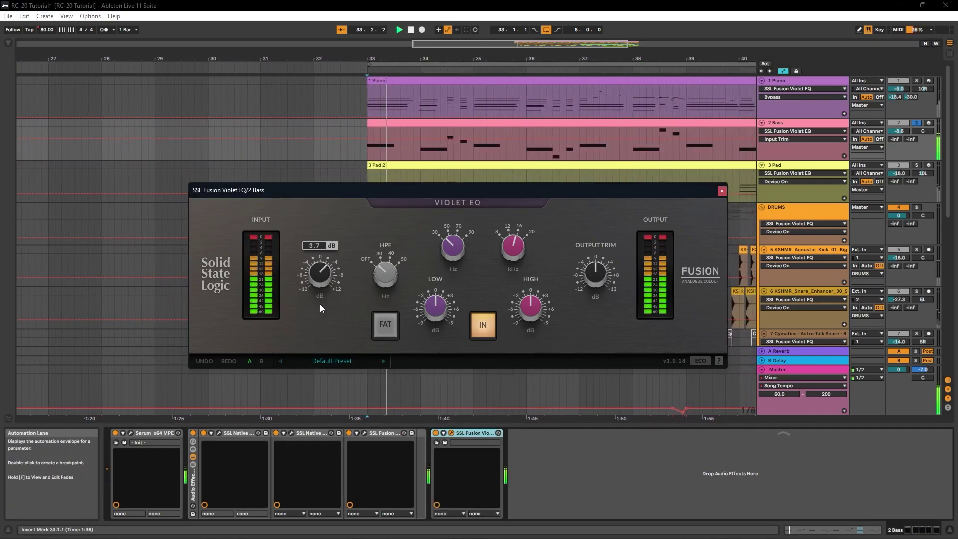
{"action": "left_click_drag", "start_coordinate": [595, 272], "coordinate": [587, 288]}
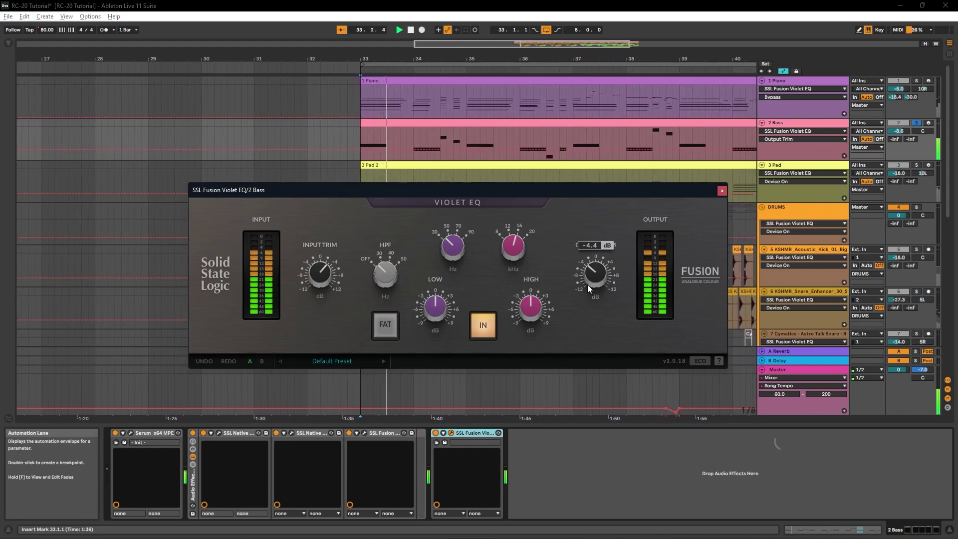
- Compare the bass with the EQ bypassed and engaged, and set its high-pass filter to 50 Hz
{"action": "left_click", "coordinate": [479, 327]}
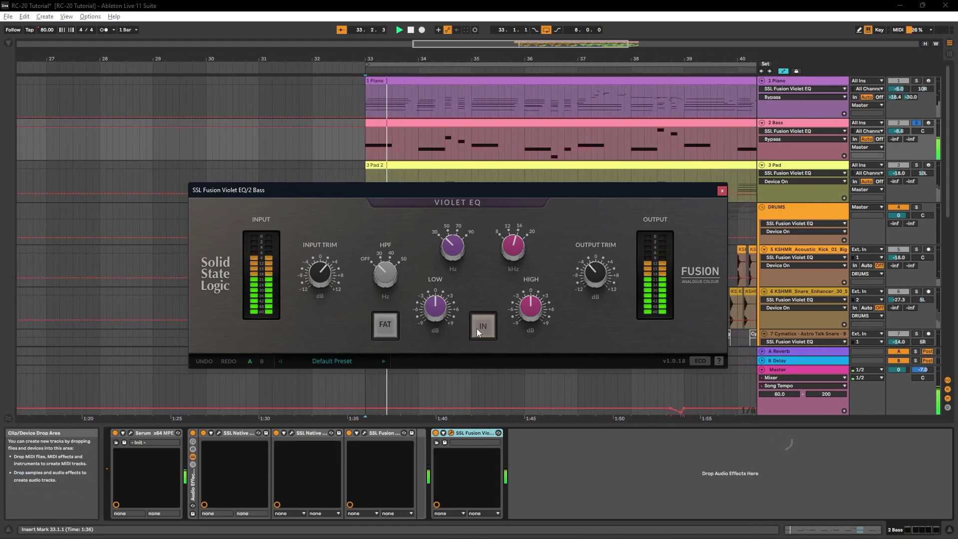
{"action": "left_click", "coordinate": [477, 328]}
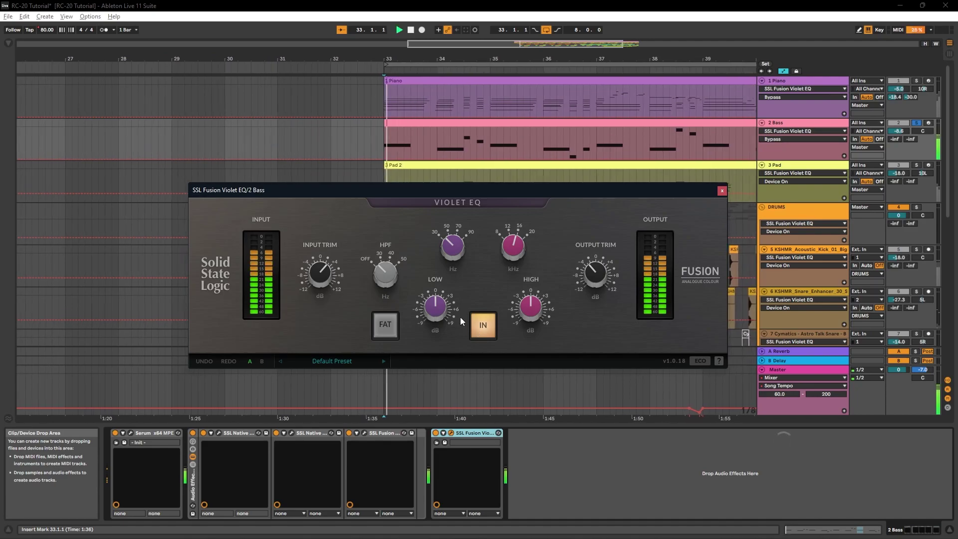
{"action": "left_click_drag", "start_coordinate": [392, 281], "coordinate": [392, 245]}
{"action": "key", "text": "space"}
{"action": "key", "text": "space"}
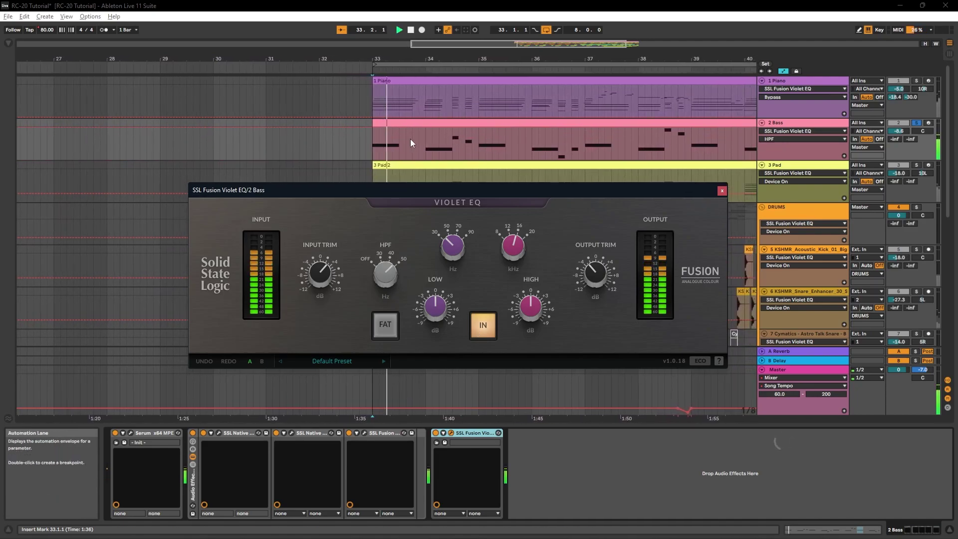
- Sweep the low gain on the bass EQ during playback and set it to 3.5 dB
{"action": "mouse_move", "coordinate": [437, 295]}
{"action": "left_click_drag", "start_coordinate": [437, 295], "coordinate": [417, 387]}
{"action": "left_click_drag", "start_coordinate": [416, 329], "coordinate": [420, 280]}
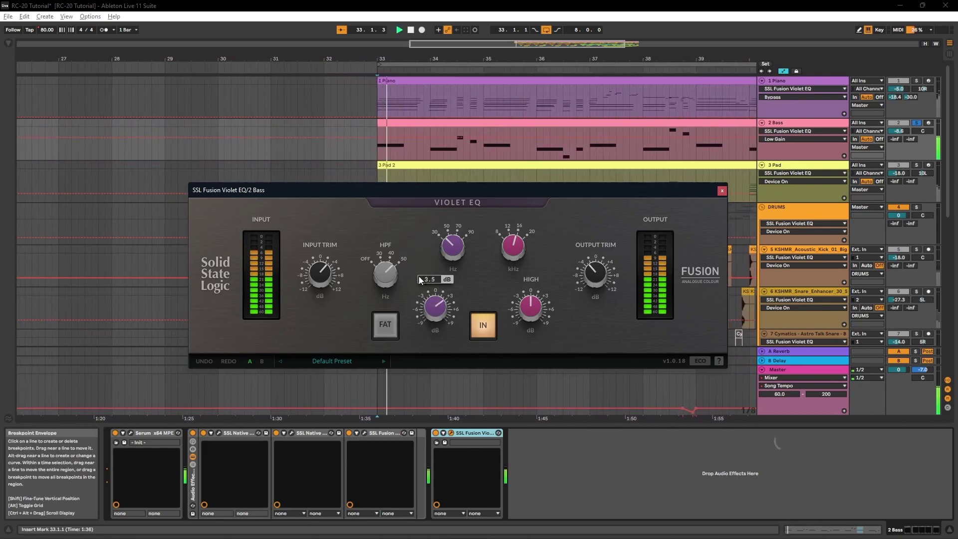
{"action": "key", "text": "space"}
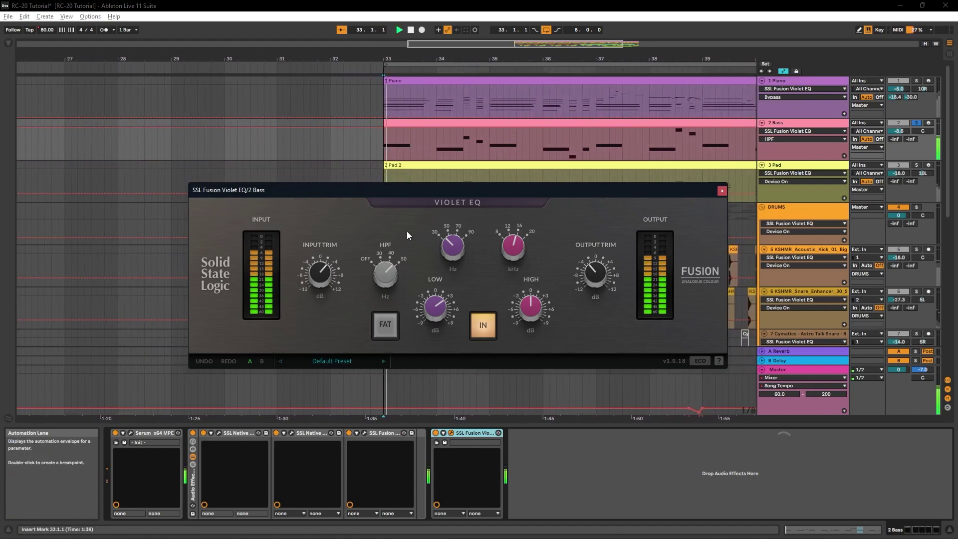
- Switch on FAT on the bass EQ and raise the low-band frequency to 70 Hz while replaying the bass
{"action": "left_click", "coordinate": [389, 329]}
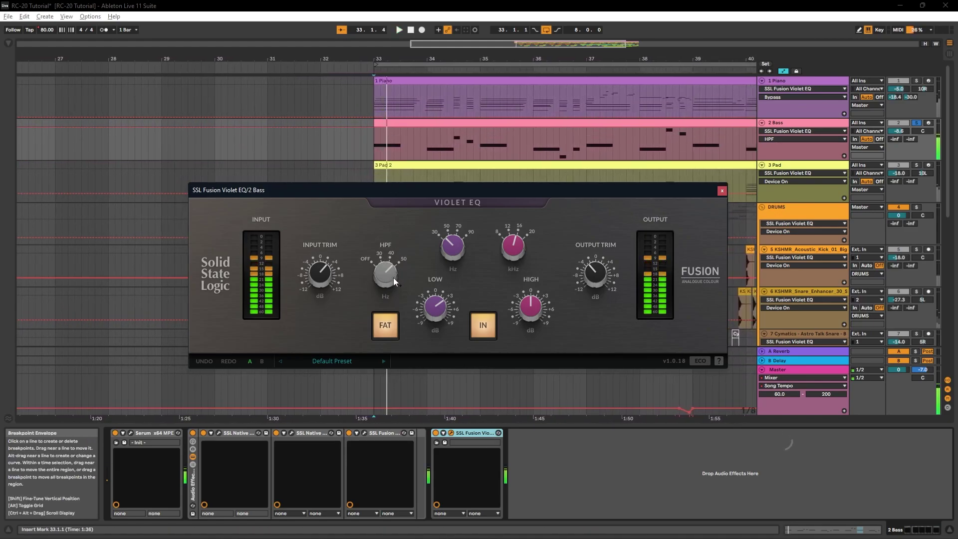
{"action": "key", "text": "space"}
{"action": "key", "text": "space"}
{"action": "left_click_drag", "start_coordinate": [452, 247], "coordinate": [469, 119]}
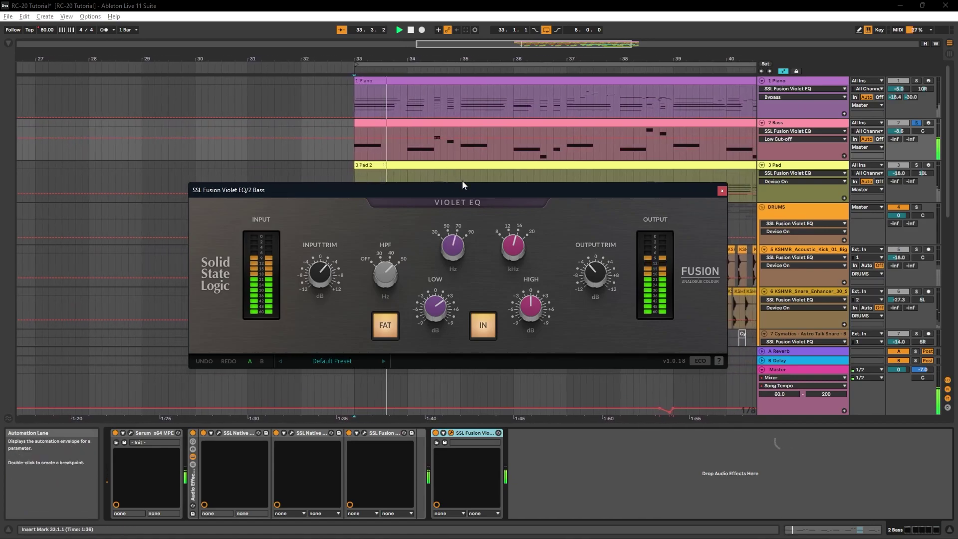
{"action": "key", "text": "space"}
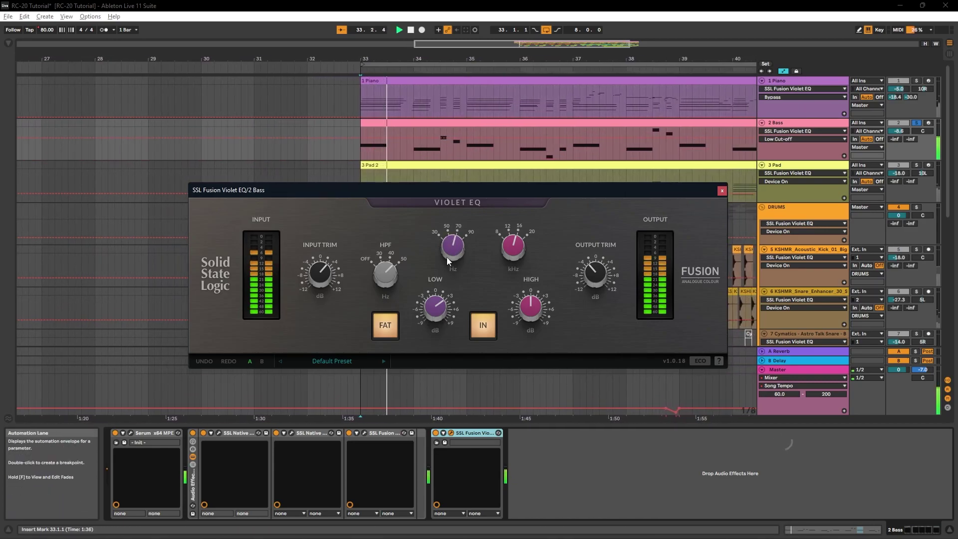
- Raise the bass EQ's low gain further with the low-band frequency at 50 Hz, replaying the bass from bar 33
{"action": "mouse_move", "coordinate": [435, 302]}
{"action": "left_mouse_down"}
{"action": "mouse_move", "coordinate": [426, 308]}
{"action": "mouse_move", "coordinate": [428, 250]}
{"action": "mouse_move", "coordinate": [423, 278]}
{"action": "mouse_move", "coordinate": [429, 296]}
{"action": "mouse_move", "coordinate": [440, 291]}
{"action": "mouse_move", "coordinate": [436, 307]}
{"action": "left_mouse_up"}
{"action": "key", "text": "space"}
{"action": "key", "text": "space"}
{"action": "key", "text": "space"}
{"action": "key", "text": "space"}
{"action": "key", "text": "space"}
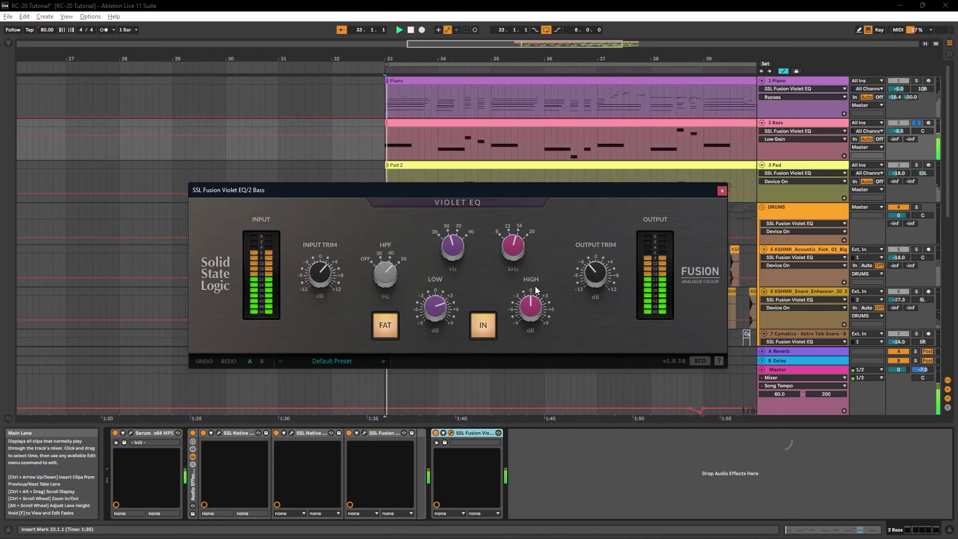
- Compare the bass with the EQ bypassed and engaged, and reduce its low gain while replaying from bar 33
{"action": "left_click", "coordinate": [484, 329]}
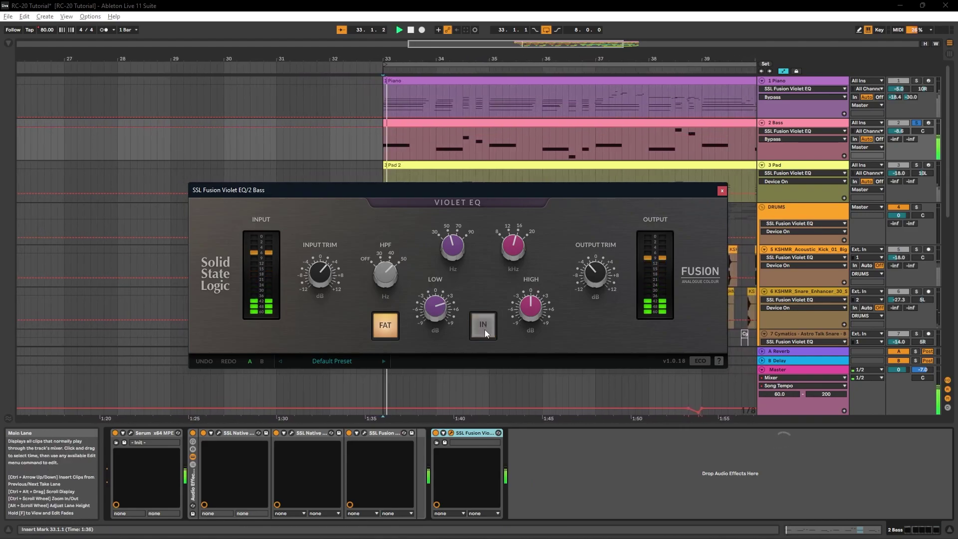
{"action": "left_click", "coordinate": [485, 330]}
{"action": "key", "text": "space"}
{"action": "key", "text": "space"}
{"action": "left_click_drag", "start_coordinate": [441, 312], "coordinate": [442, 336]}
{"action": "key", "text": "space"}
{"action": "key", "text": "space"}
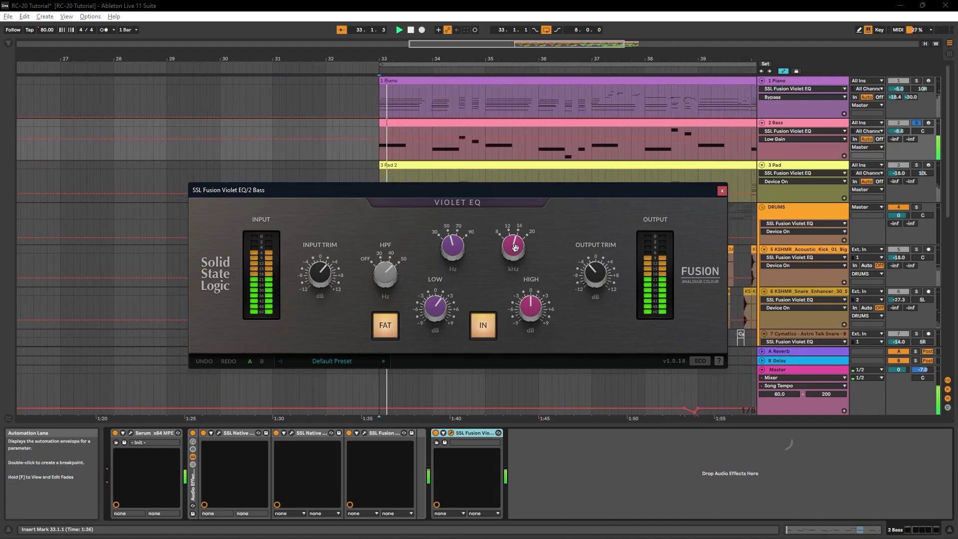
- Lower the bass EQ's high-band frequency and raise its high gain slightly while replaying the bass from bar 33
{"action": "left_click_drag", "start_coordinate": [510, 245], "coordinate": [528, 321]}
{"action": "key", "text": "space"}
{"action": "key", "text": "space"}
{"action": "key", "text": "space"}
{"action": "key", "text": "space"}
- Compare the bass with the Violet EQ bypassed and engaged while replaying from bar 33
{"action": "left_click", "coordinate": [496, 319]}
{"action": "left_click", "coordinate": [496, 319]}
{"action": "key", "text": "space"}
{"action": "key", "text": "space"}
{"action": "left_click", "coordinate": [489, 321]}
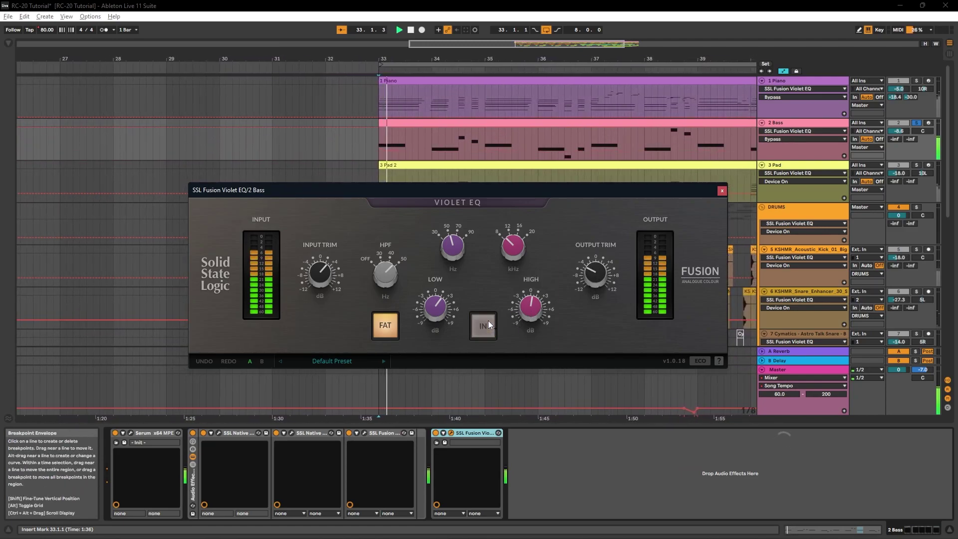
{"action": "left_click", "coordinate": [488, 321]}
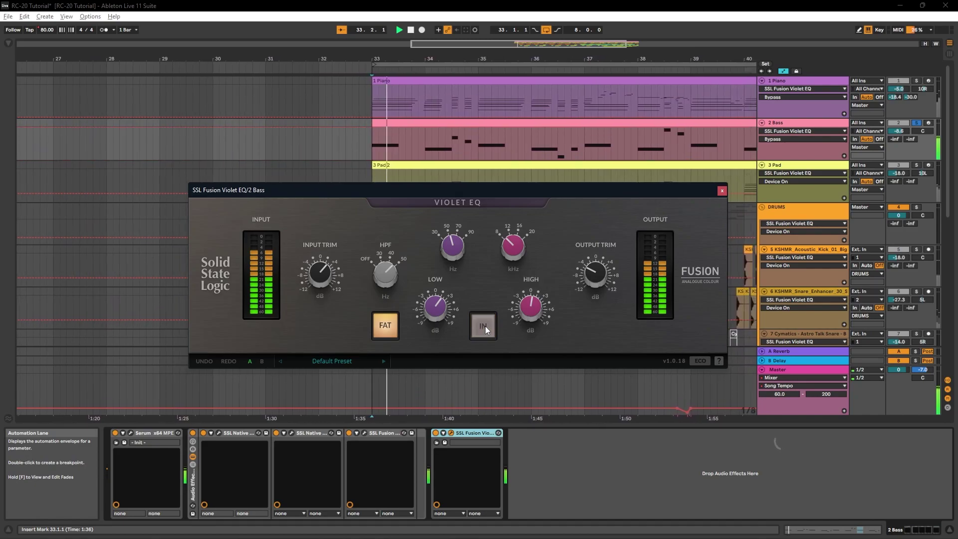
- Adjust the bass EQ's output trim, check it against the bypassed signal during playback, and close the plug-in window with the EQ engaged
{"action": "left_click_drag", "start_coordinate": [594, 278], "coordinate": [594, 271]}
{"action": "left_click", "coordinate": [485, 326]}
{"action": "left_click", "coordinate": [485, 326]}
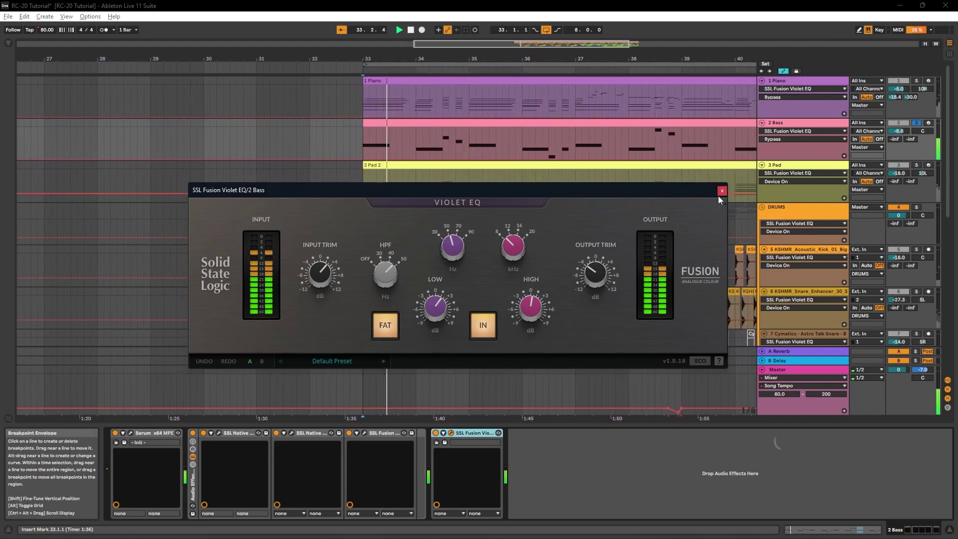
{"action": "key", "text": "space"}
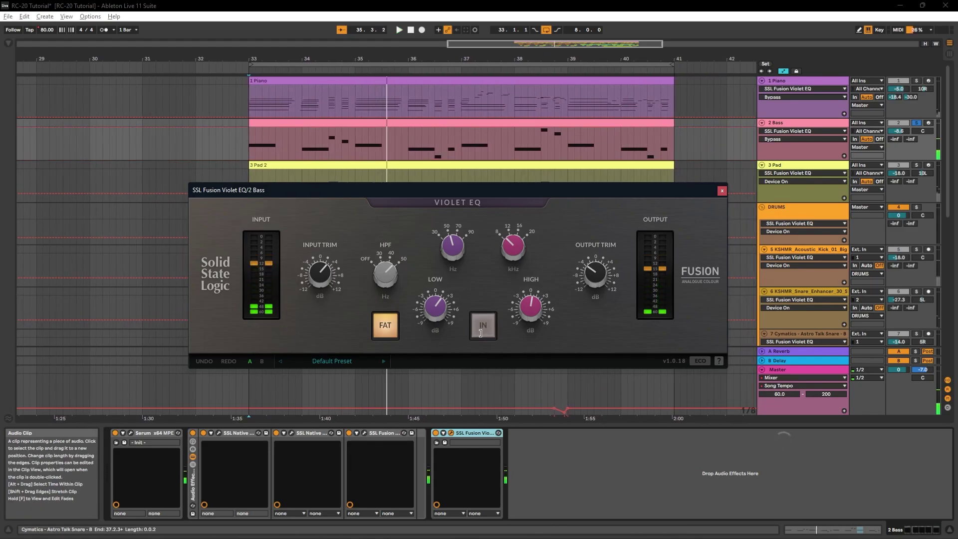
{"action": "key", "text": "space"}
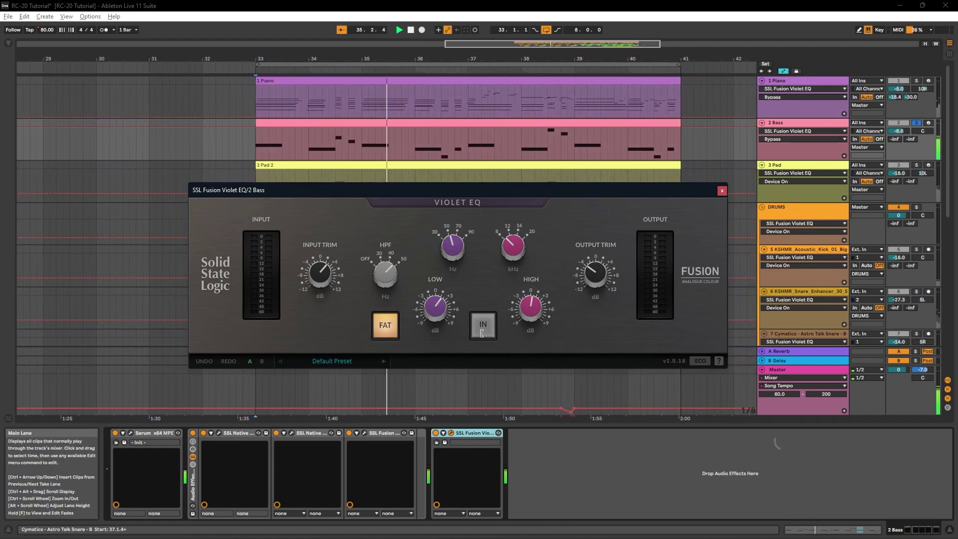
{"action": "left_click", "coordinate": [482, 325]}
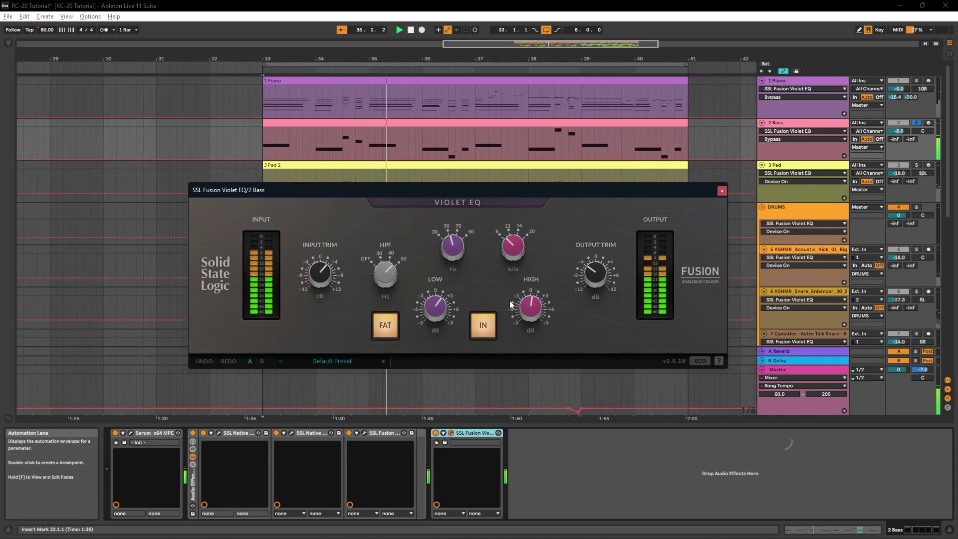
{"action": "left_click", "coordinate": [722, 190]}
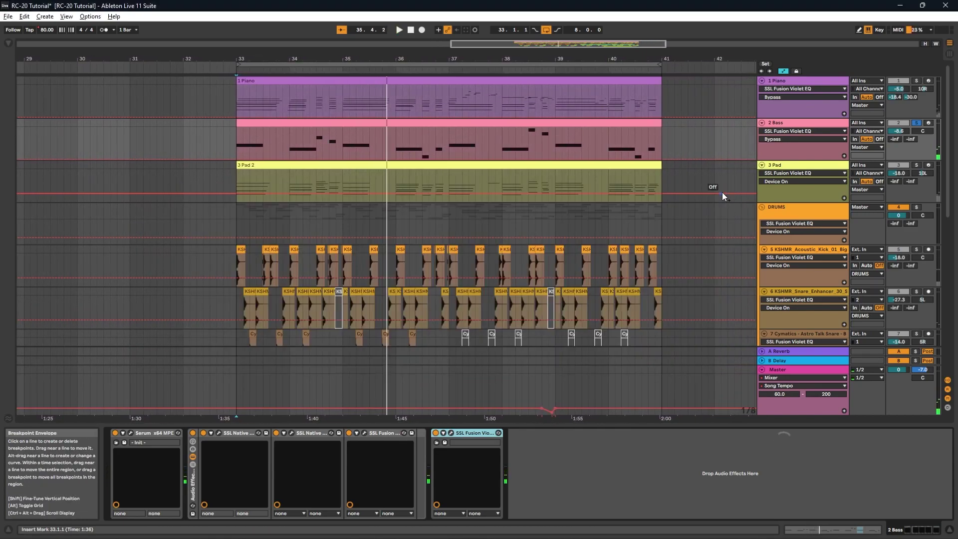
- Solo the Pad track, open its Violet EQ and activate the device while playing from bar 33
{"action": "left_click", "coordinate": [916, 165]}
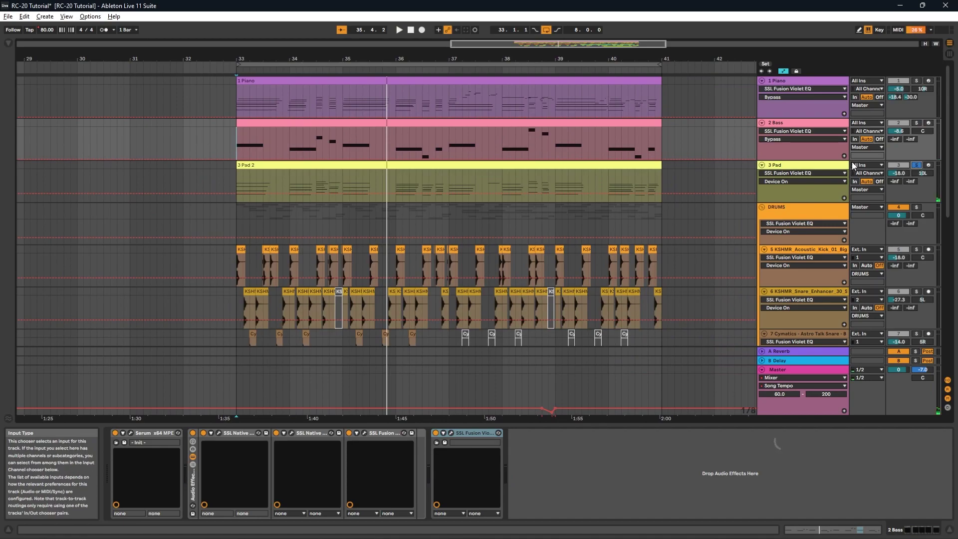
{"action": "left_click", "coordinate": [811, 168]}
{"action": "left_click_drag", "start_coordinate": [381, 79], "coordinate": [521, 232]}
{"action": "scroll", "coordinate": [229, 156], "scroll_direction": "down", "scroll_amount": 2}
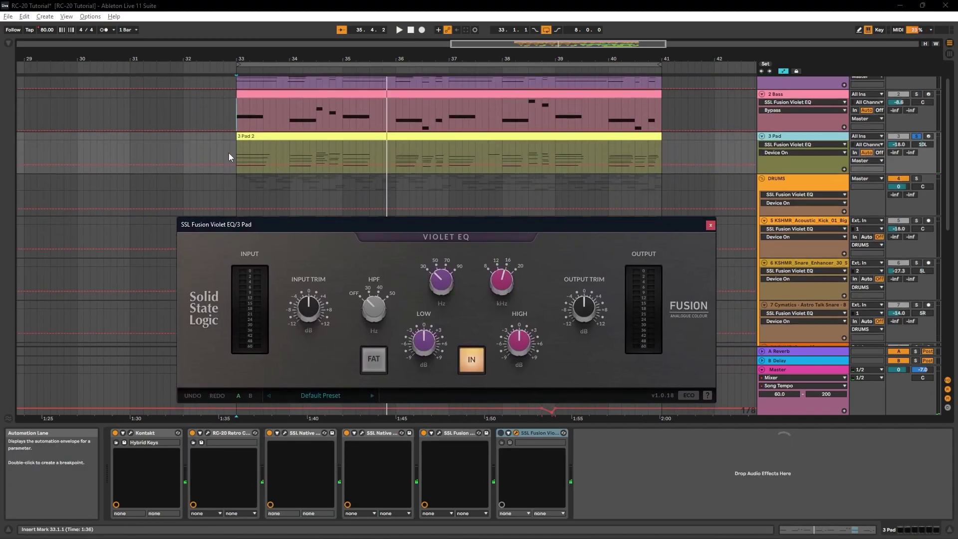
{"action": "left_click", "coordinate": [238, 154]}
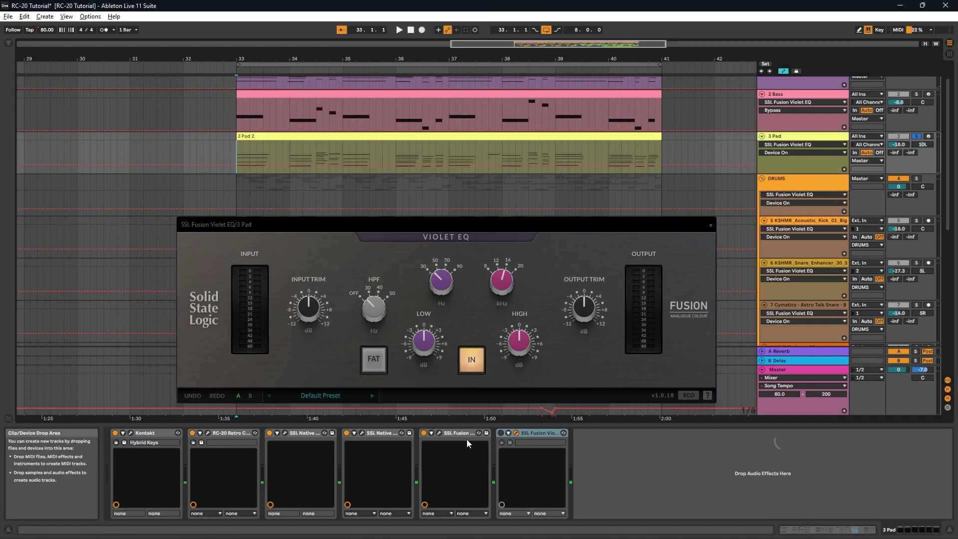
{"action": "key", "text": "space"}
{"action": "left_click", "coordinate": [502, 433]}
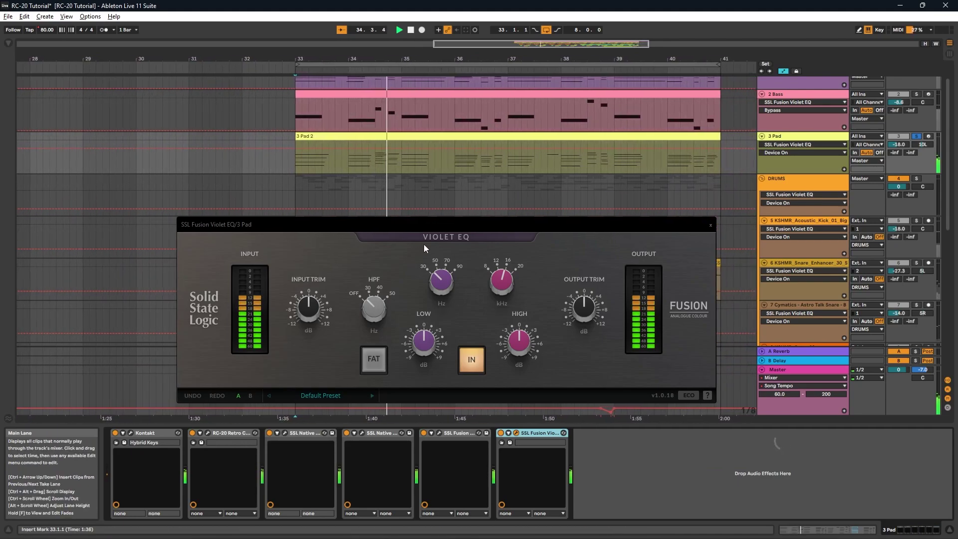
- Compare the pad with FAT off and on during playback, leaving FAT switched on in its Violet EQ
{"action": "left_click", "coordinate": [269, 251]}
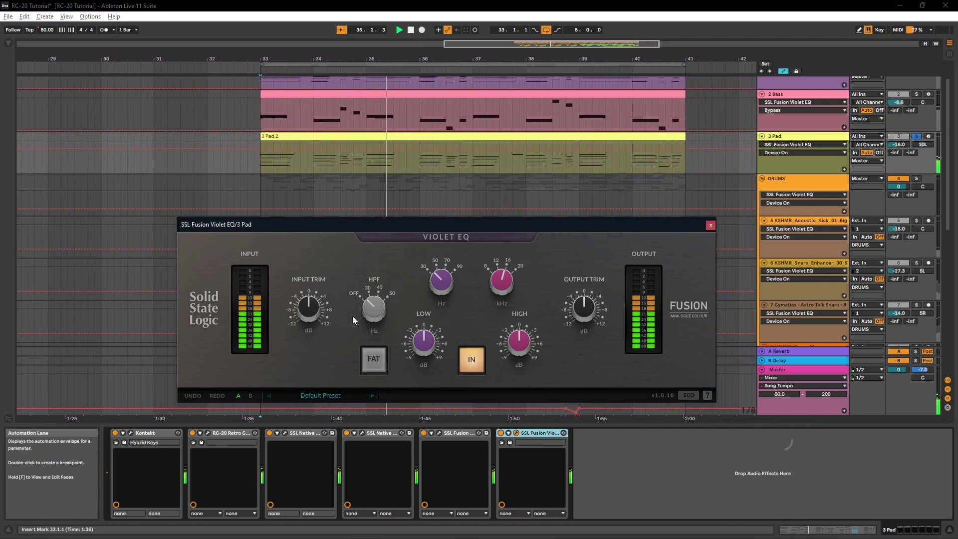
{"action": "left_click", "coordinate": [379, 360]}
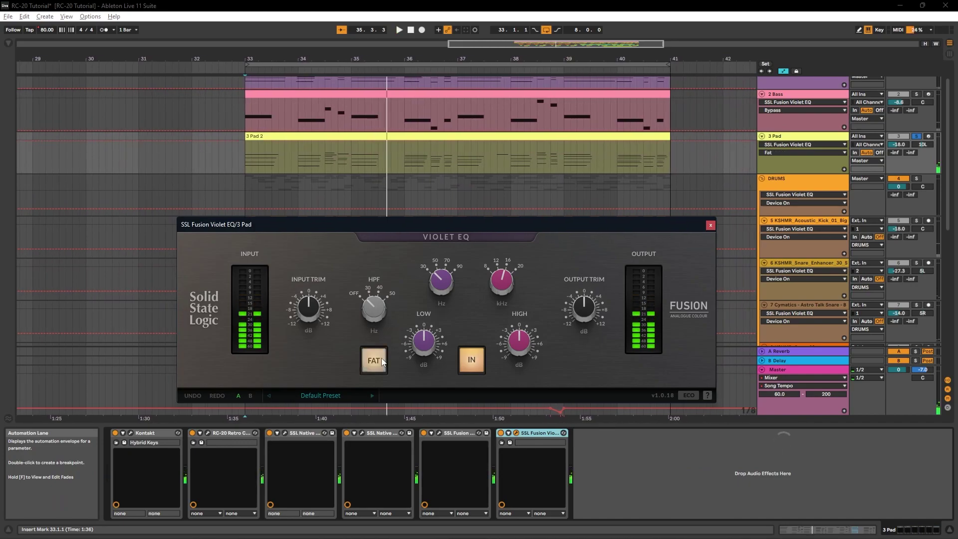
{"action": "key", "text": "space"}
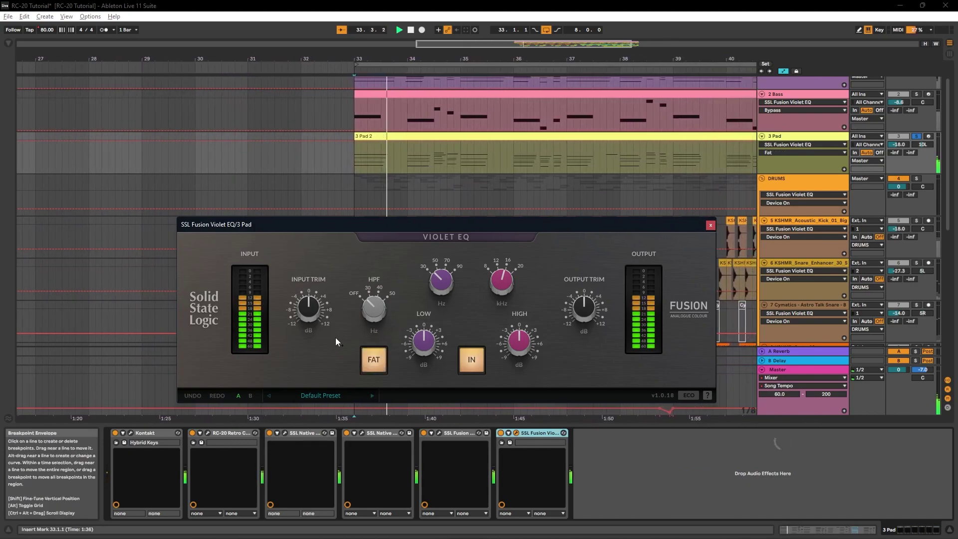
{"action": "left_click", "coordinate": [366, 359]}
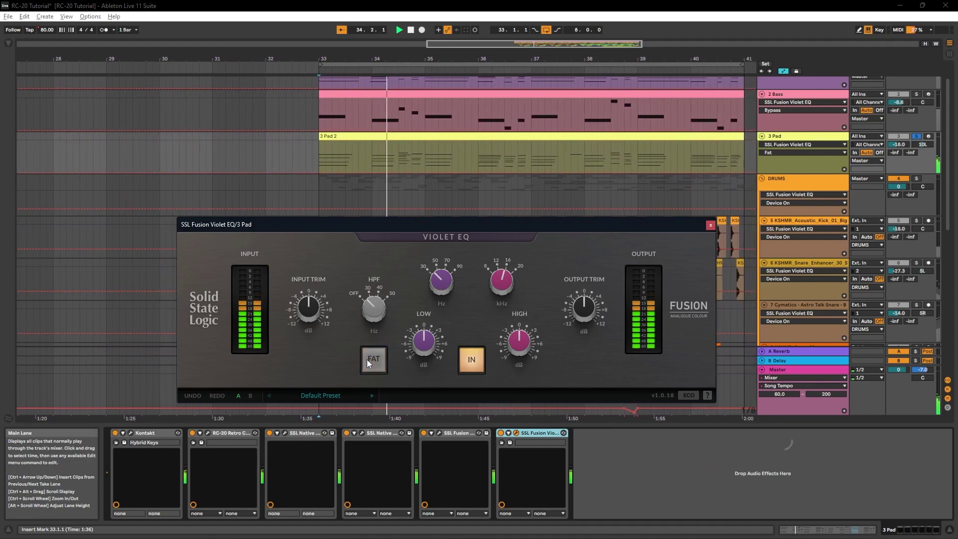
{"action": "left_click", "coordinate": [367, 359]}
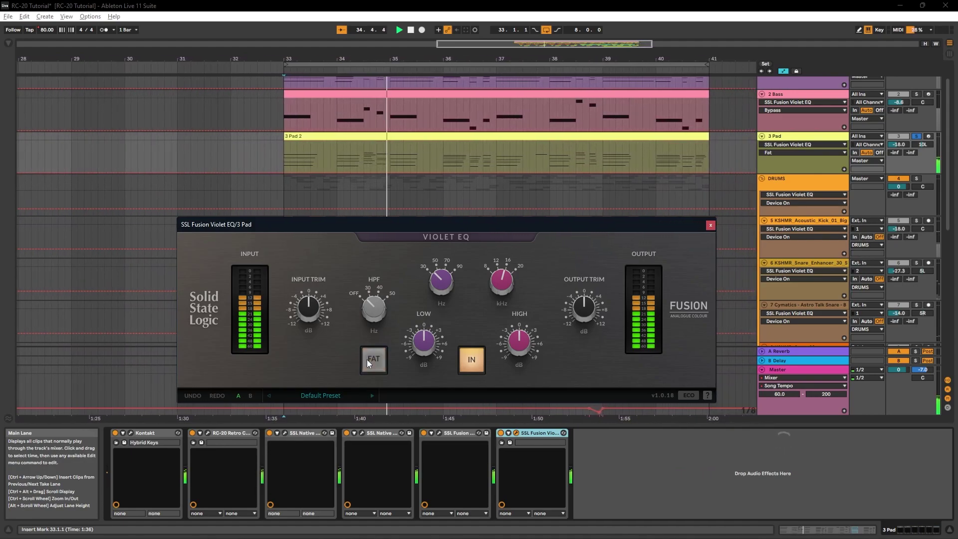
{"action": "left_click", "coordinate": [366, 357]}
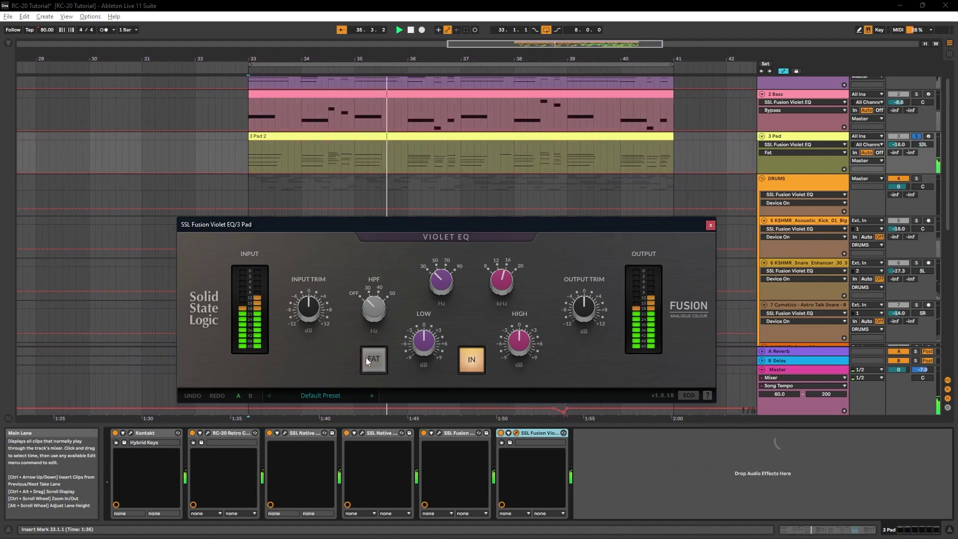
{"action": "left_click", "coordinate": [366, 357]}
{"action": "left_click", "coordinate": [366, 357]}
{"action": "left_click", "coordinate": [367, 358]}
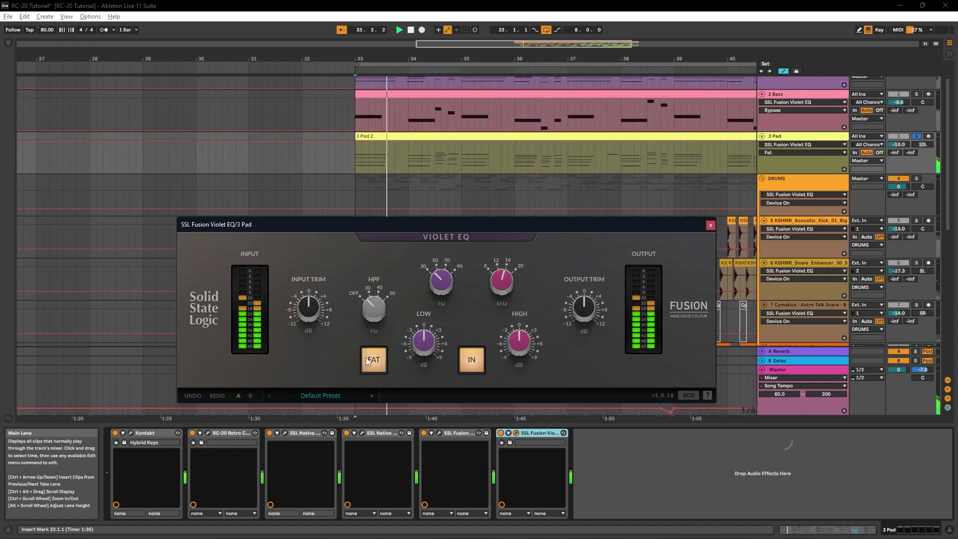
- Set the pad EQ's input trim to 4.0 dB, lower its output trim and raise its high-pass filter, replaying from bar 33
{"action": "left_click_drag", "start_coordinate": [310, 310], "coordinate": [310, 296]}
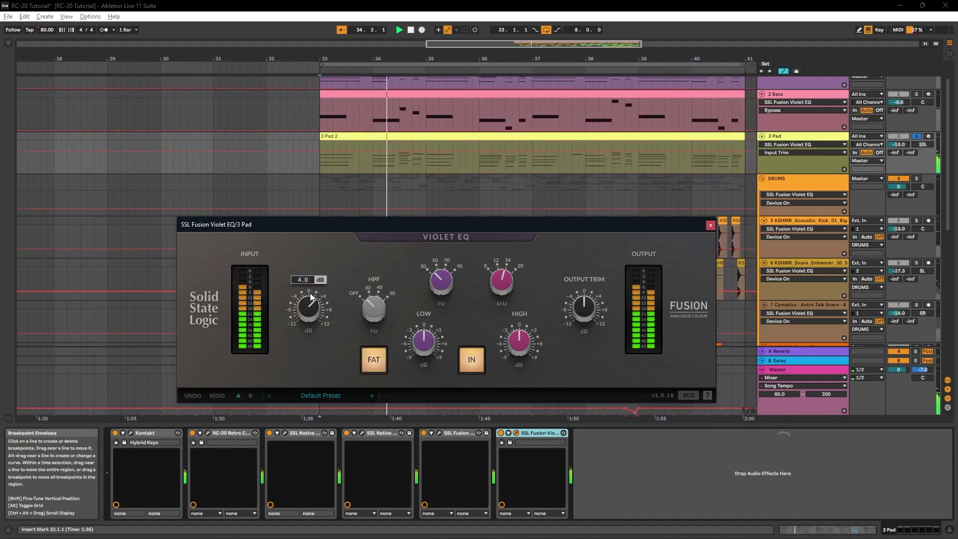
{"action": "left_click_drag", "start_coordinate": [576, 322], "coordinate": [576, 328]}
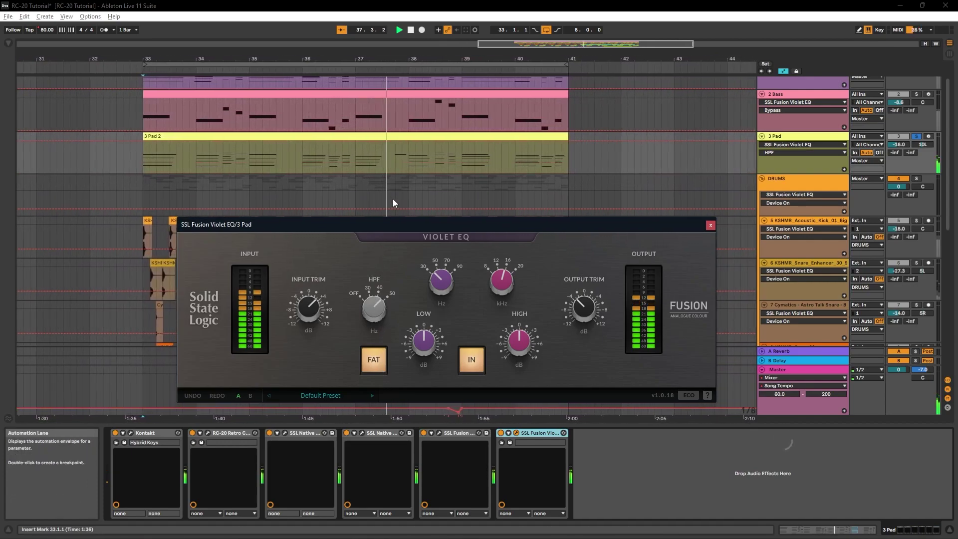
{"action": "key", "text": "space"}
{"action": "key", "text": "space"}
- Sweep the pad EQ's low gain and set it to 1.5 dB, and raise the high gain to 9.0 dB
{"action": "left_click_drag", "start_coordinate": [434, 337], "coordinate": [451, 204]}
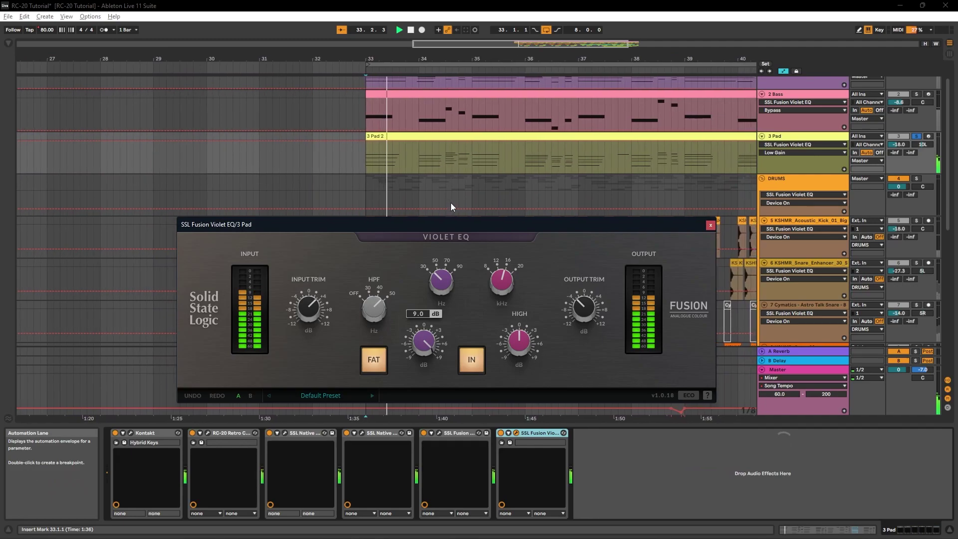
{"action": "left_click_drag", "start_coordinate": [450, 203], "coordinate": [435, 338]}
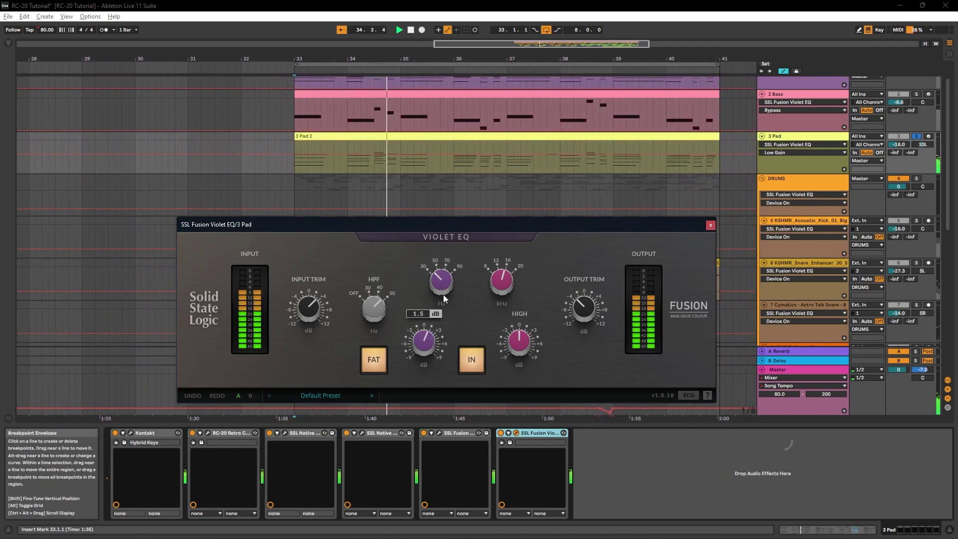
{"action": "left_click_drag", "start_coordinate": [519, 340], "coordinate": [524, 244]}
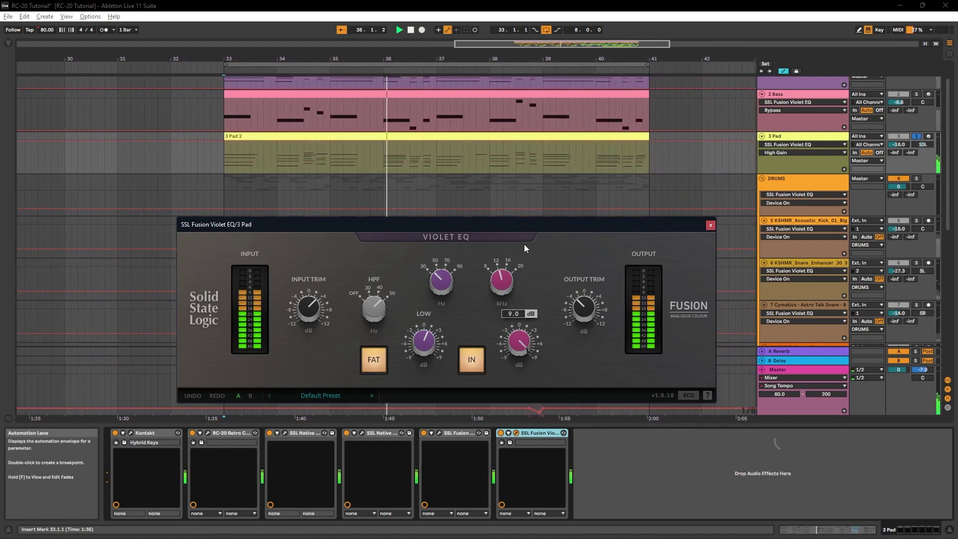
- Compare the pad with the Violet EQ bypassed and engaged, and close its window with the EQ engaged
{"action": "left_click", "coordinate": [475, 364]}
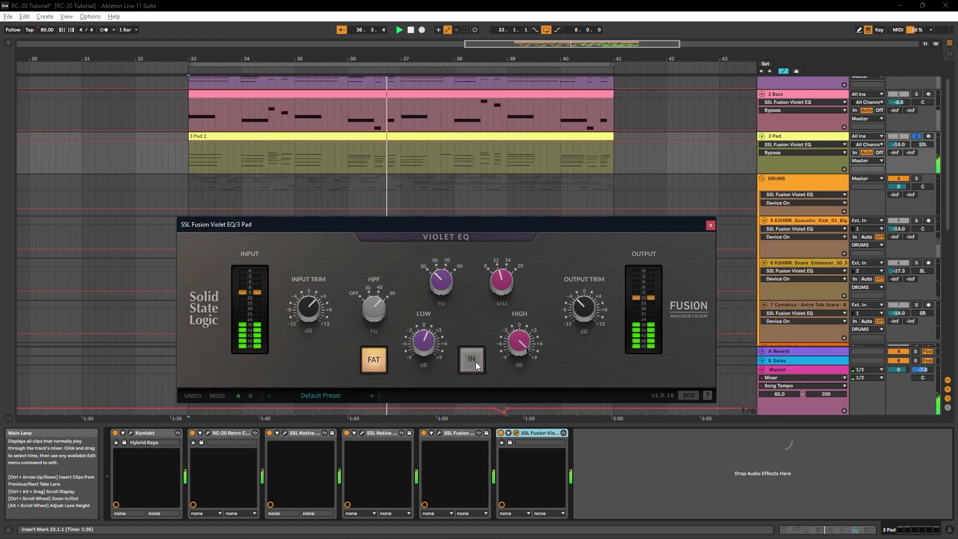
{"action": "left_click", "coordinate": [476, 364]}
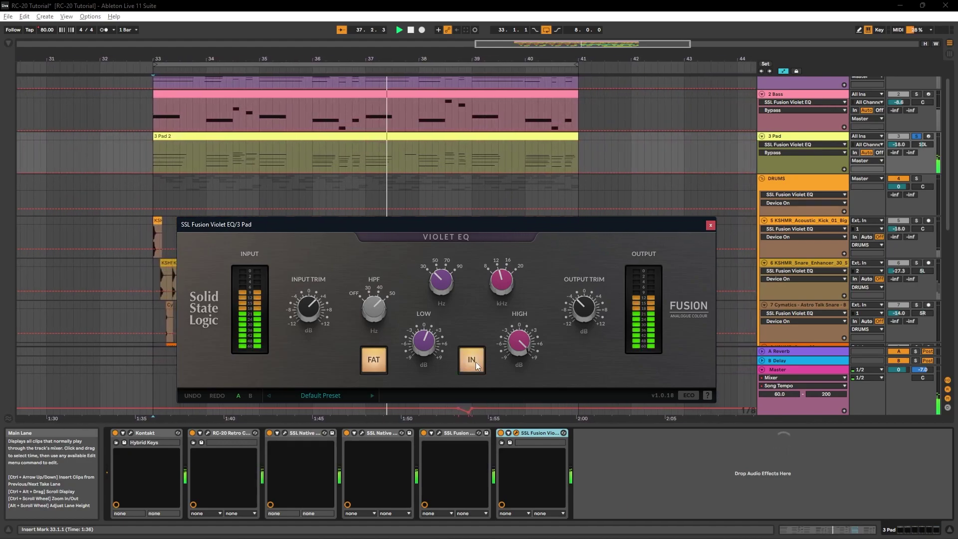
{"action": "left_click", "coordinate": [475, 362]}
{"action": "left_click", "coordinate": [794, 139]}
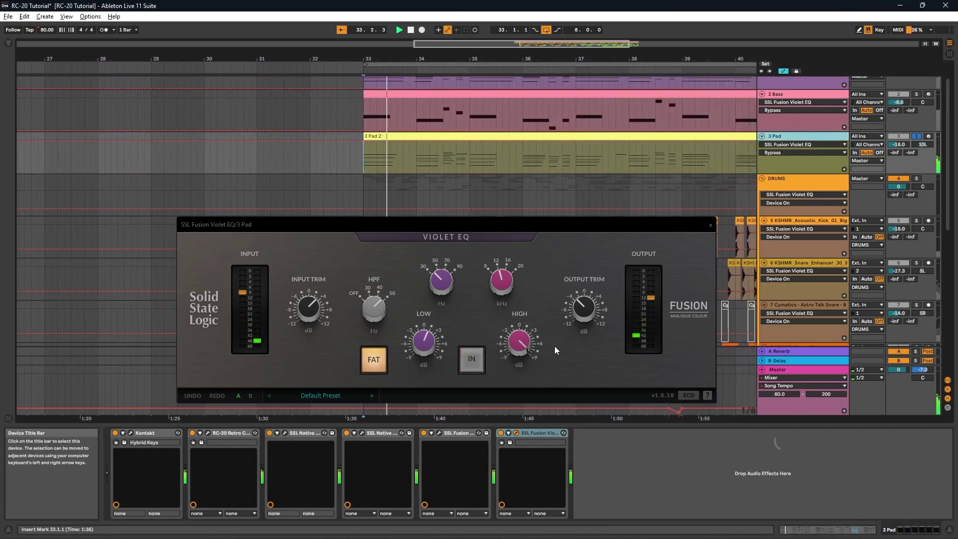
{"action": "left_click", "coordinate": [477, 367]}
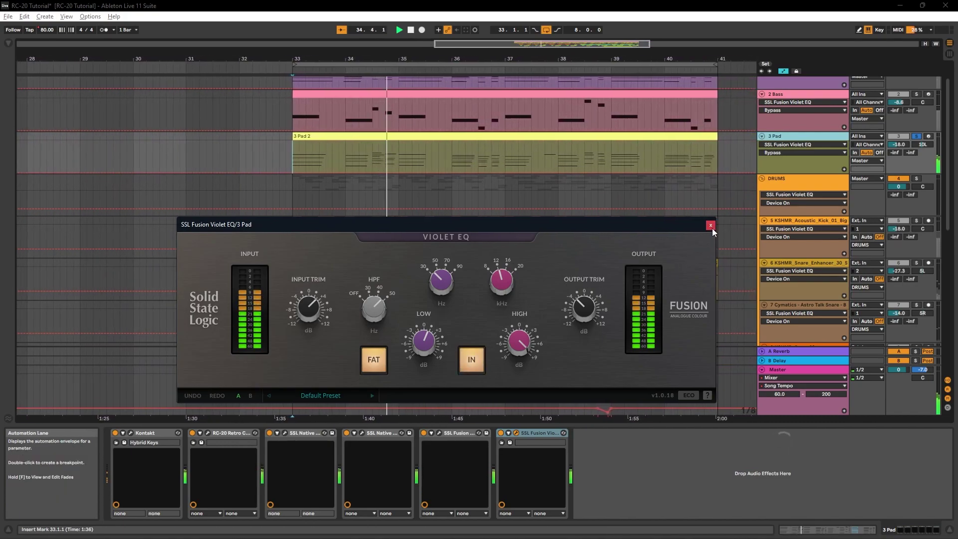
{"action": "left_click", "coordinate": [463, 361]}
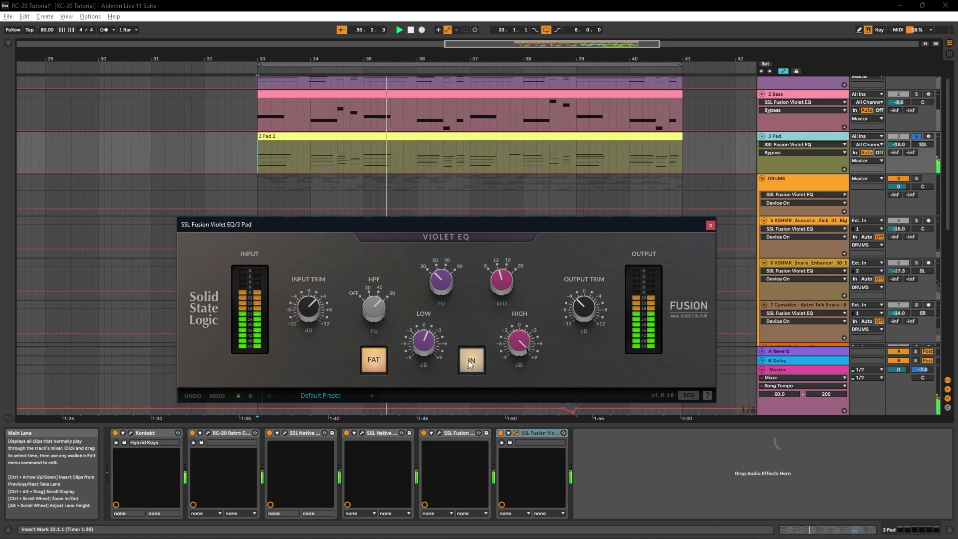
{"action": "left_click", "coordinate": [711, 226]}
- Solo the KSHMR acoustic kick track, open its Violet EQ and activate the device while playing from bar 33
{"action": "left_click", "coordinate": [917, 220]}
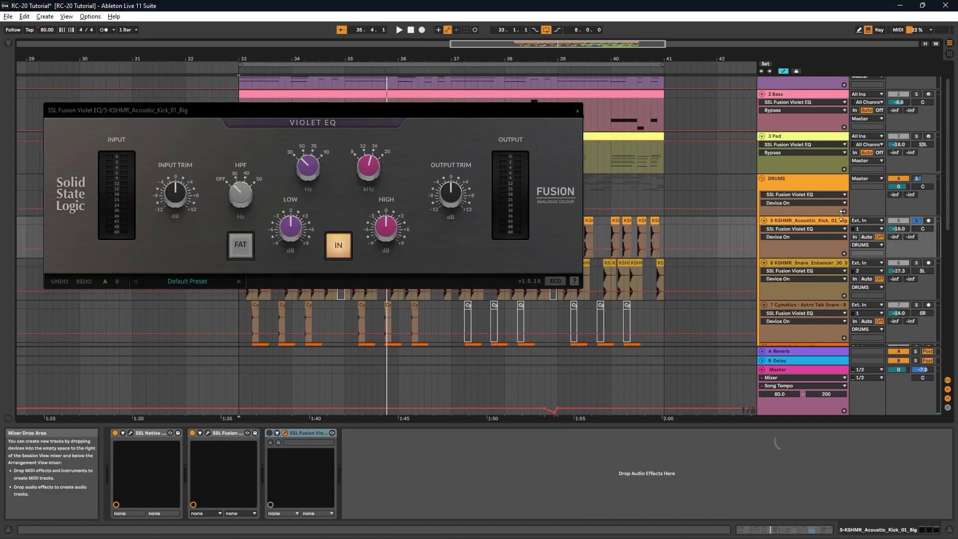
{"action": "left_click_drag", "start_coordinate": [425, 111], "coordinate": [525, 252]}
{"action": "scroll", "coordinate": [500, 190], "scroll_direction": "down", "scroll_amount": 4}
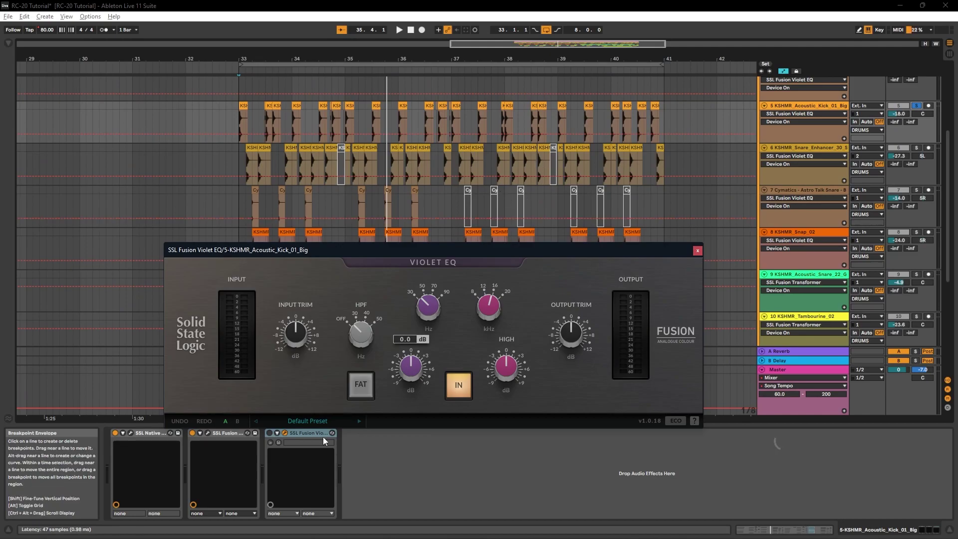
{"action": "left_click", "coordinate": [270, 433]}
{"action": "key", "text": "space"}
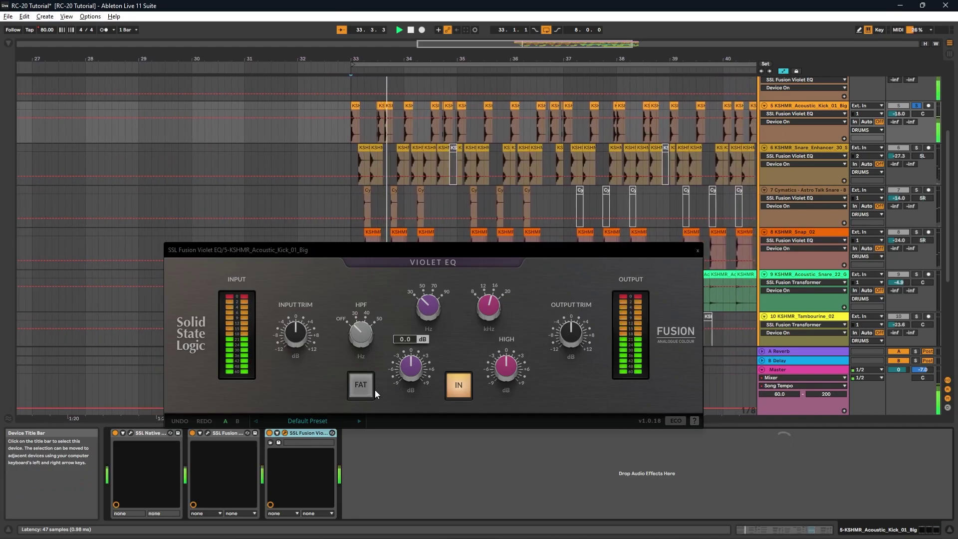
- Compare the kick with the Violet EQ bypassed and engaged during playback, leaving it engaged
{"action": "left_click", "coordinate": [462, 383]}
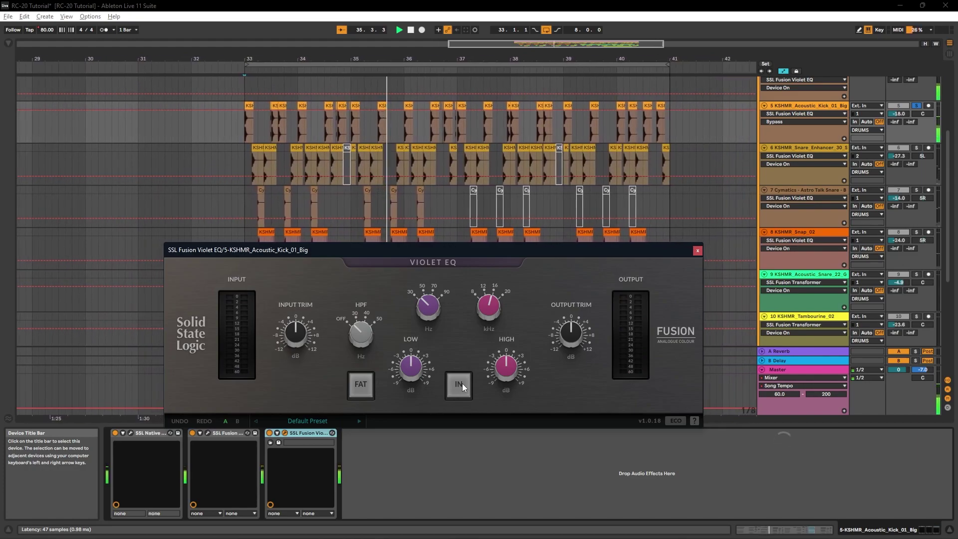
{"action": "left_click", "coordinate": [462, 383]}
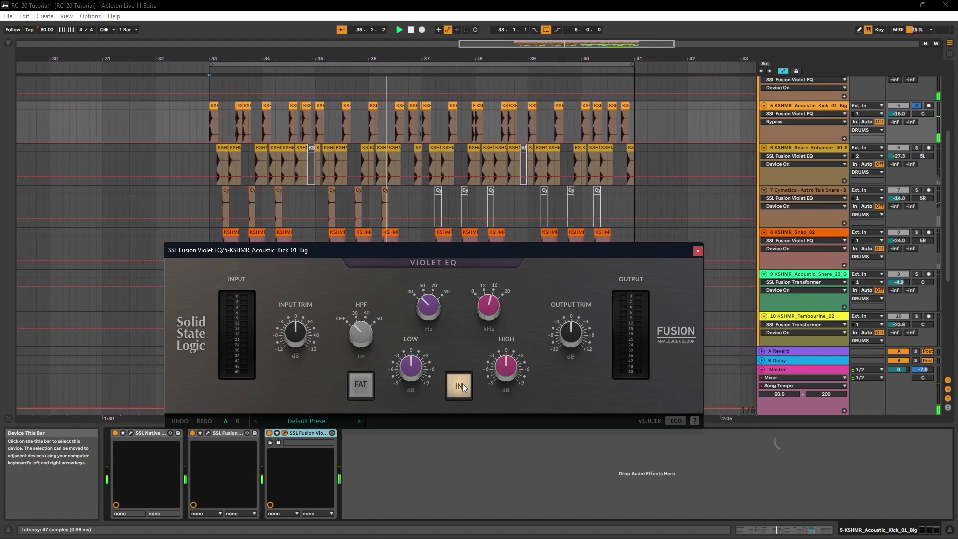
{"action": "left_click", "coordinate": [462, 383]}
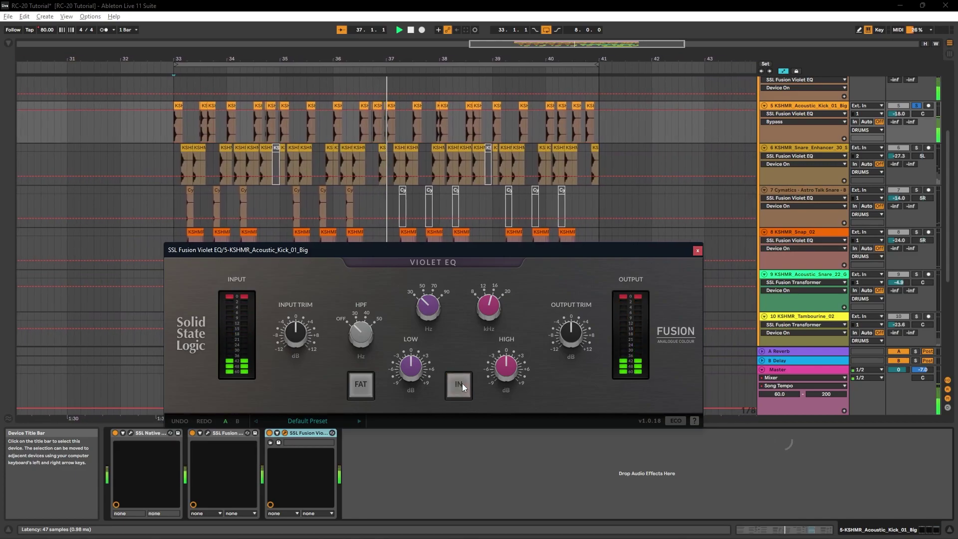
{"action": "left_click", "coordinate": [462, 383]}
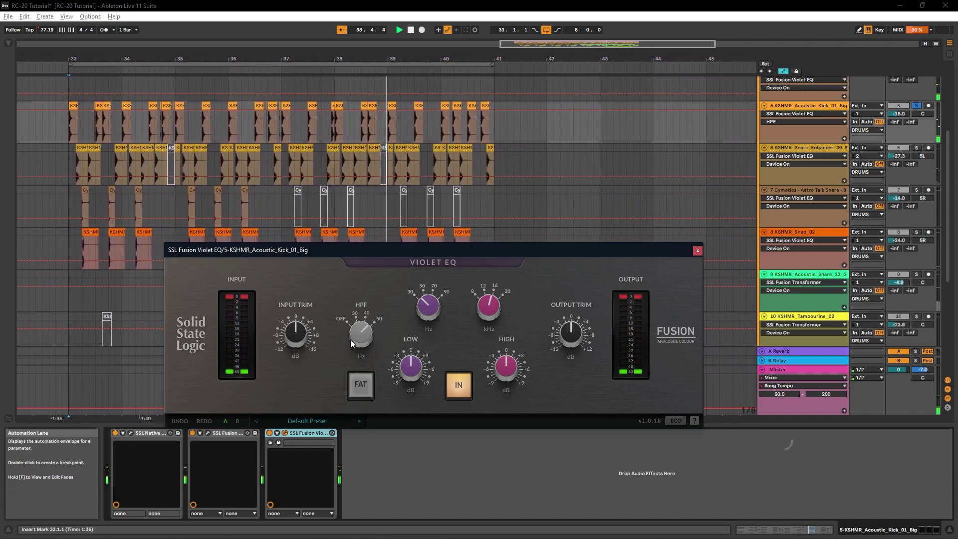
- Raise the kick EQ's input trim, lower its output trim to about -4.5 dB and turn on FAT mode
{"action": "left_click_drag", "start_coordinate": [304, 329], "coordinate": [298, 306]}
{"action": "mouse_move", "coordinate": [562, 335]}
{"action": "left_mouse_down"}
{"action": "mouse_move", "coordinate": [555, 372]}
{"action": "mouse_move", "coordinate": [555, 349]}
{"action": "left_mouse_up"}
{"action": "left_click", "coordinate": [369, 394]}
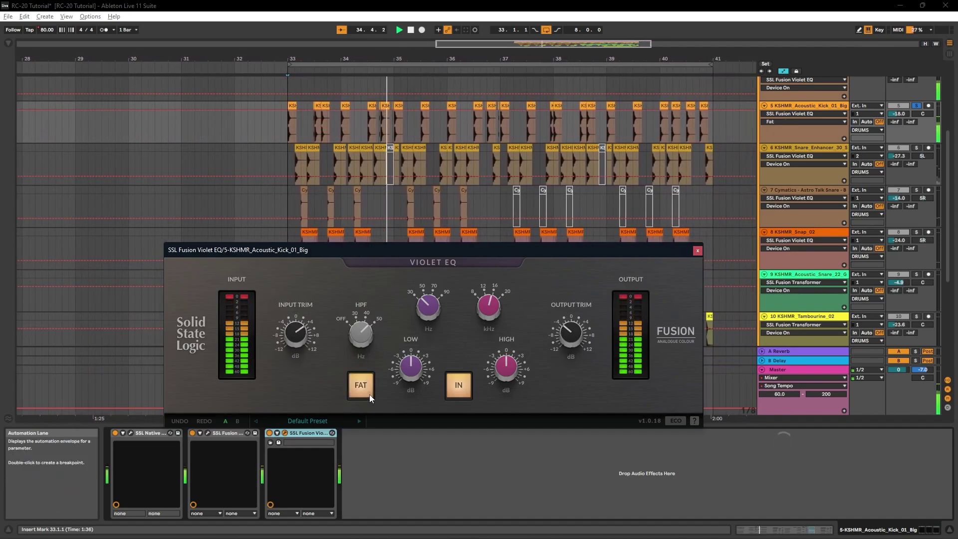
- Sweep the kick EQ's low band and set it to 1.8 dB gain at 90 Hz
{"action": "mouse_move", "coordinate": [417, 367]}
{"action": "left_mouse_down"}
{"action": "mouse_move", "coordinate": [417, 382]}
{"action": "mouse_move", "coordinate": [415, 366]}
{"action": "mouse_move", "coordinate": [416, 375]}
{"action": "left_mouse_up"}
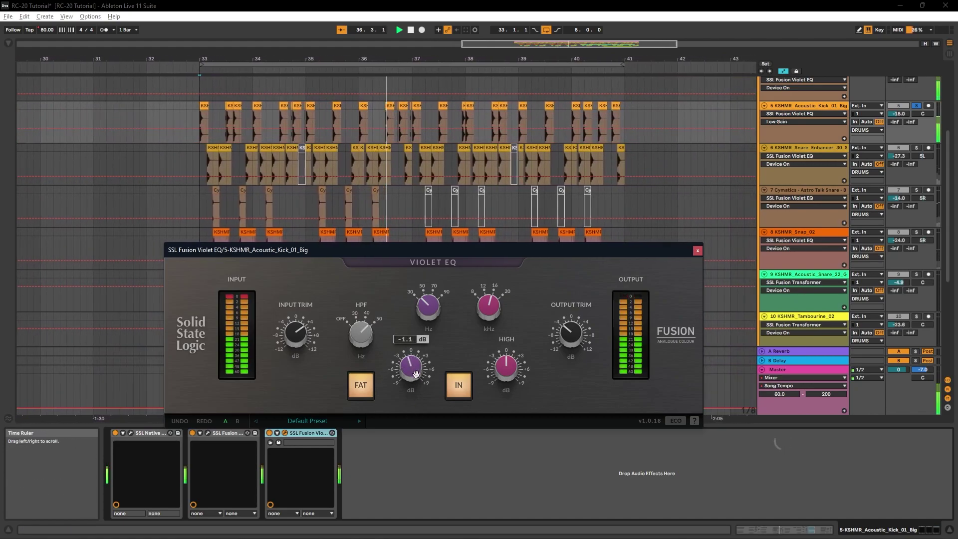
{"action": "left_click", "coordinate": [436, 306]}
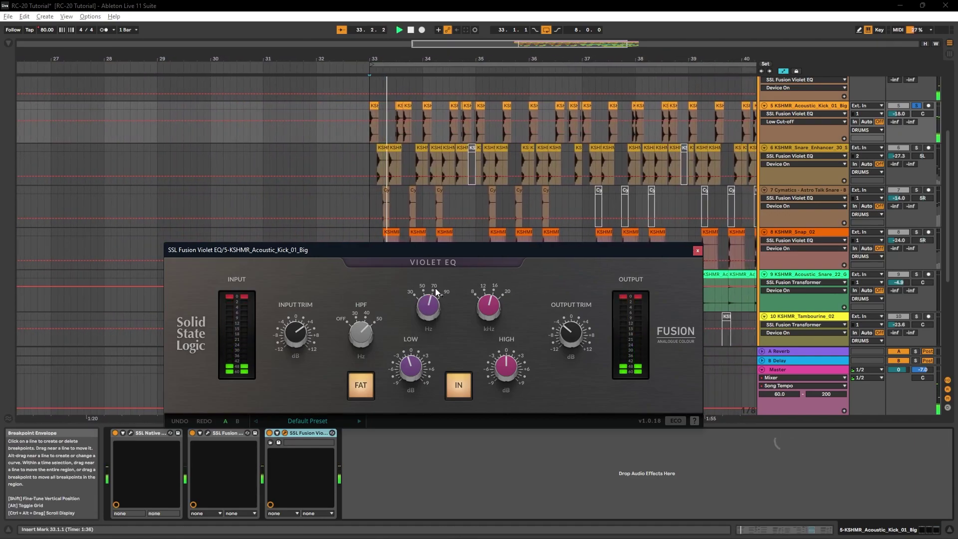
{"action": "mouse_move", "coordinate": [414, 368]}
{"action": "left_mouse_down"}
{"action": "mouse_move", "coordinate": [420, 321]}
{"action": "mouse_move", "coordinate": [419, 362]}
{"action": "left_mouse_up"}
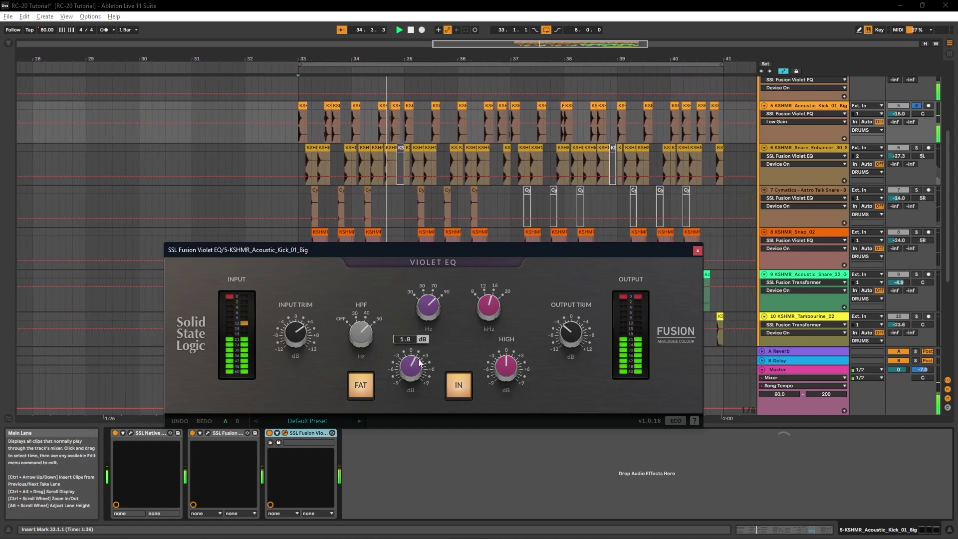
{"action": "left_click", "coordinate": [427, 314]}
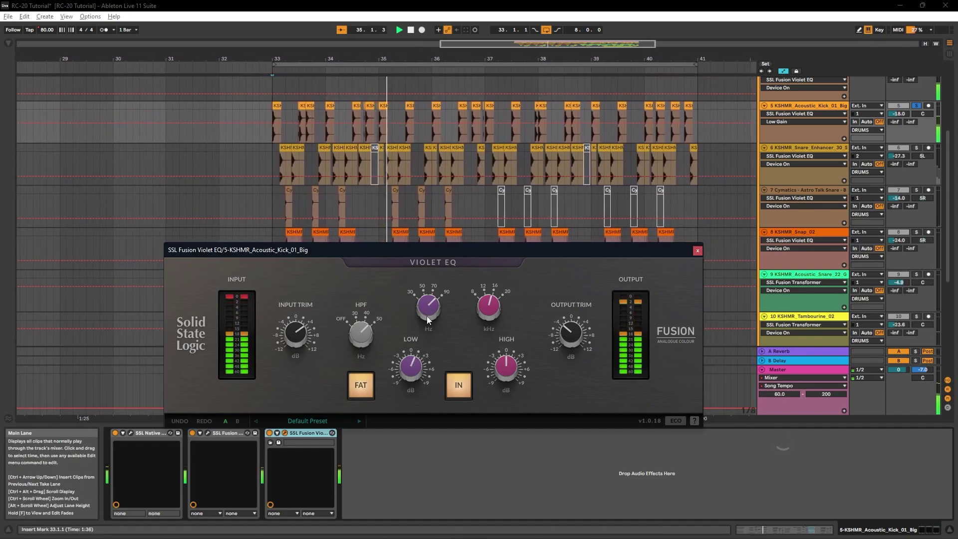
- Set the kick EQ's high band to 8 kHz and sweep its gain, settling on about 3.0 dB
{"action": "left_click", "coordinate": [505, 305]}
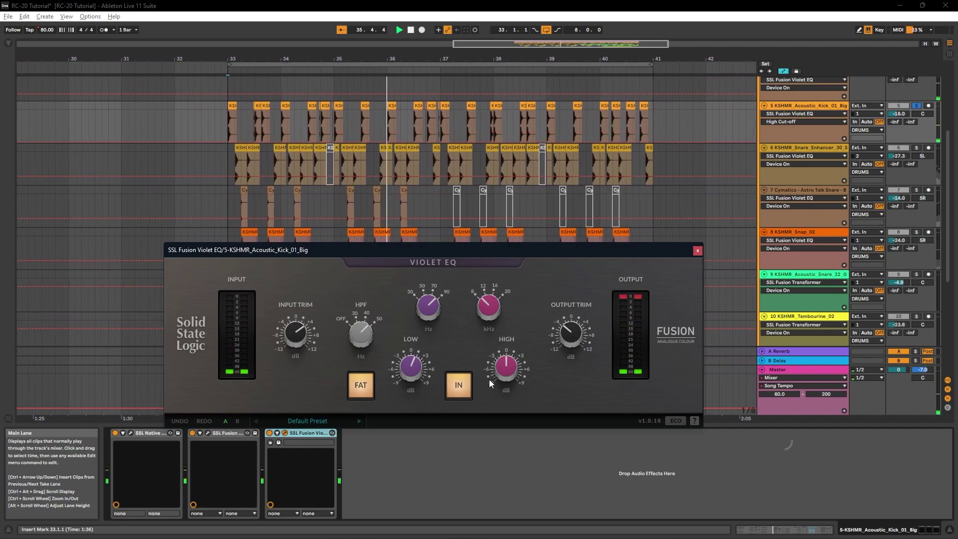
{"action": "left_click_drag", "start_coordinate": [495, 391], "coordinate": [506, 353]}
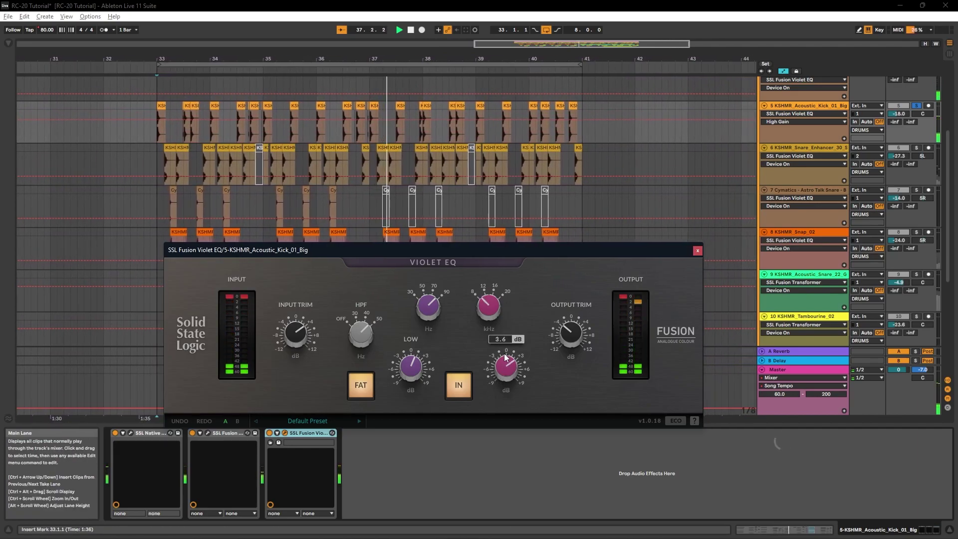
{"action": "left_click_drag", "start_coordinate": [507, 365], "coordinate": [507, 361]}
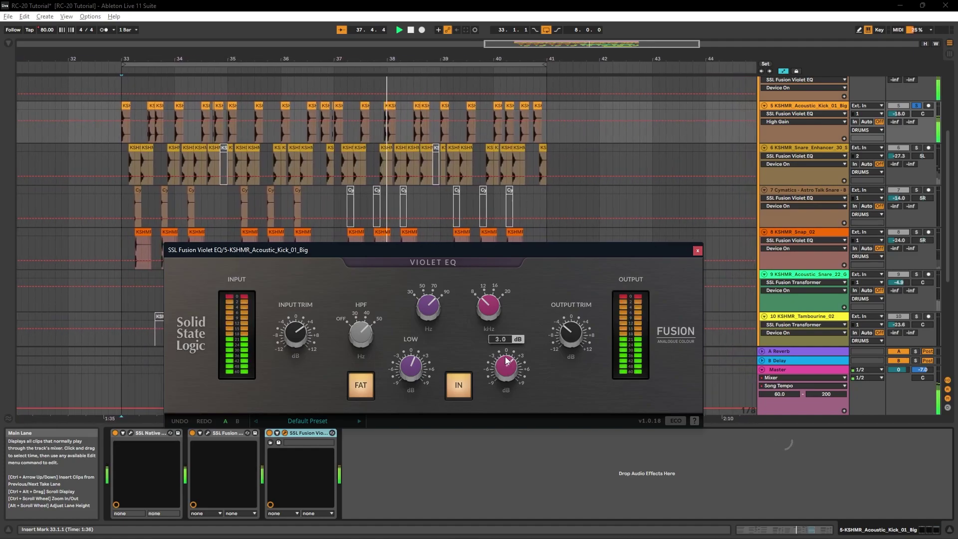
{"action": "left_click", "coordinate": [490, 314]}
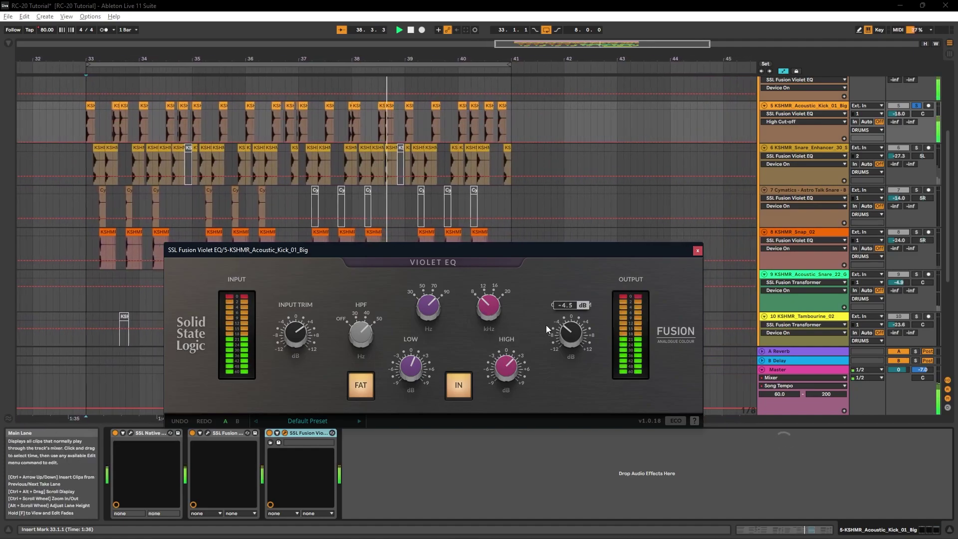
- Compare the kick with the Violet EQ bypassed and engaged, and stop playback with the EQ bypassed
{"action": "left_click", "coordinate": [458, 392]}
{"action": "left_click", "coordinate": [458, 392]}
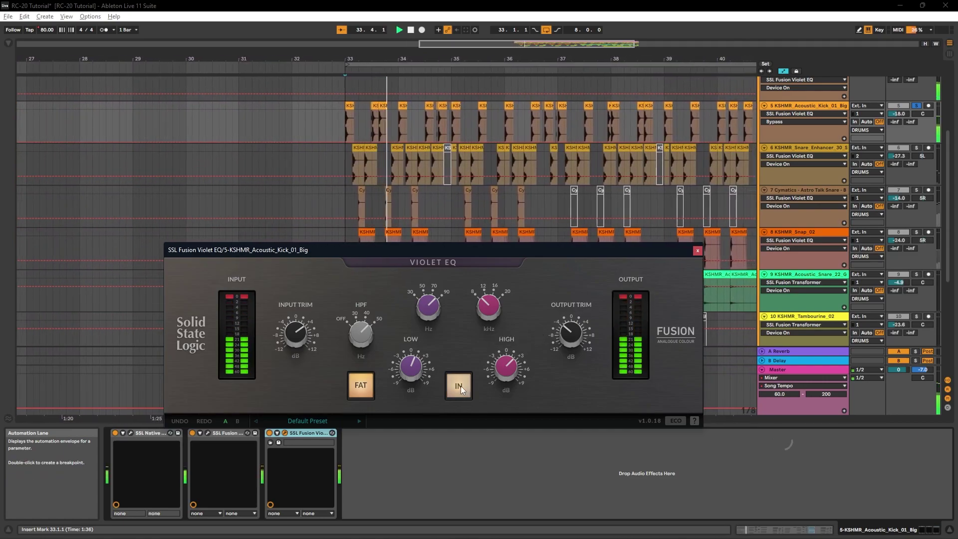
{"action": "left_click", "coordinate": [458, 386]}
{"action": "key", "text": "space"}
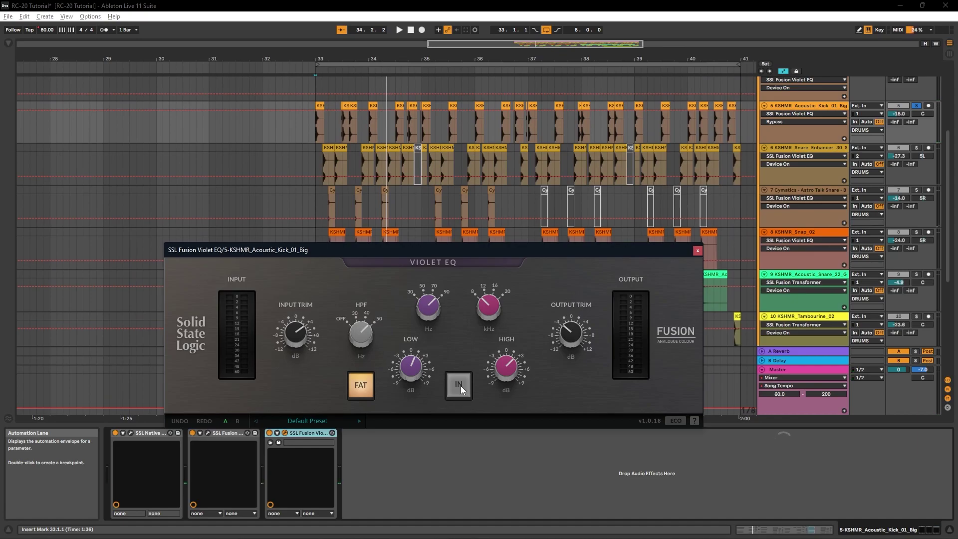
- Close the kick's EQ, open the Violet EQ on the soloed Snare Enhancer Shaker track and start playback from bar 33
{"action": "left_click", "coordinate": [698, 250]}
{"action": "left_click", "coordinate": [816, 146]}
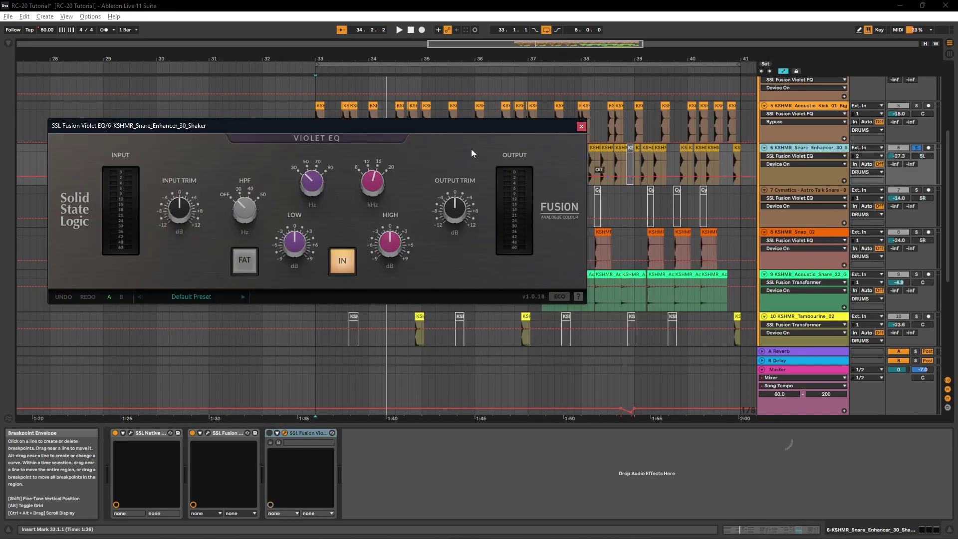
{"action": "left_click_drag", "start_coordinate": [595, 224], "coordinate": [683, 236]}
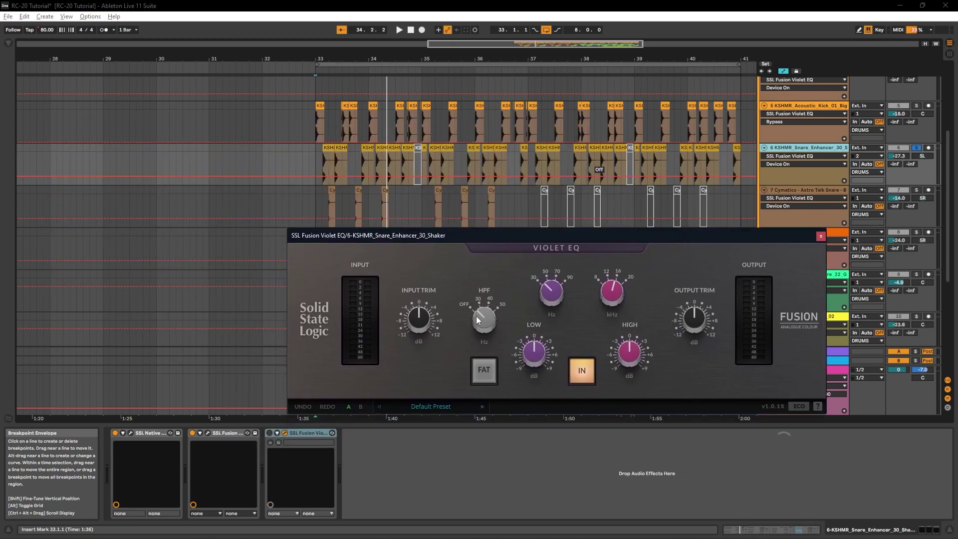
{"action": "key", "text": "space"}
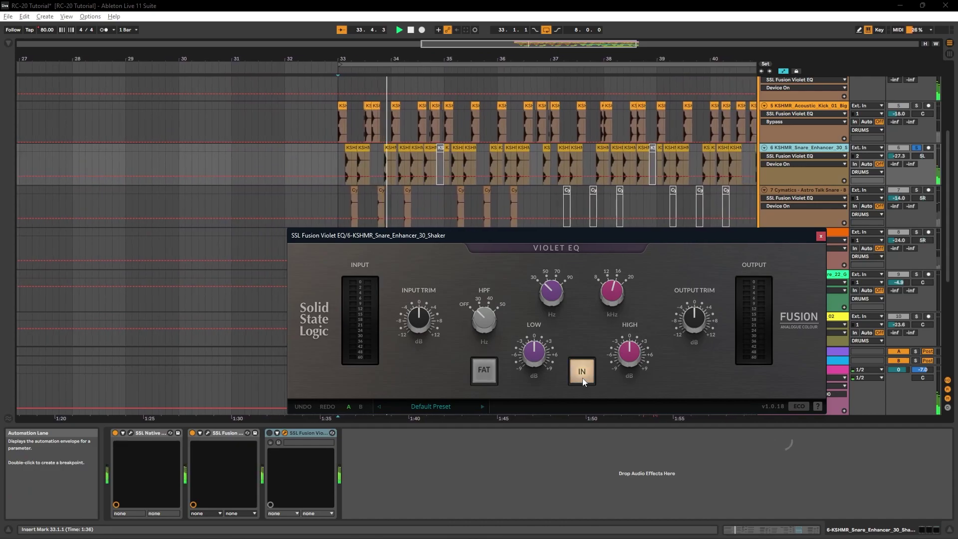
- Raise the shaker EQ's input trim to 5.4 dB, lower its output trim and activate the device
{"action": "mouse_move", "coordinate": [419, 318]}
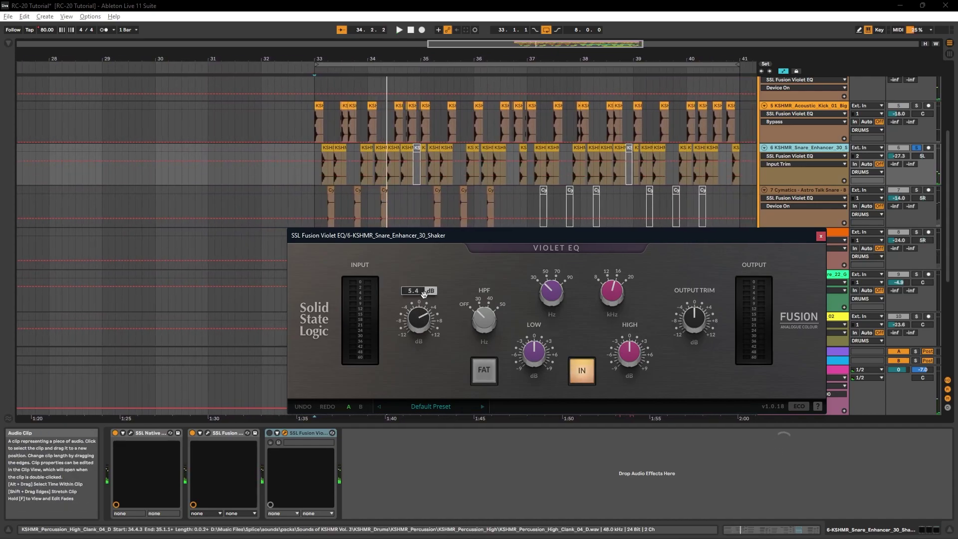
{"action": "left_click_drag", "start_coordinate": [694, 320], "coordinate": [695, 337]}
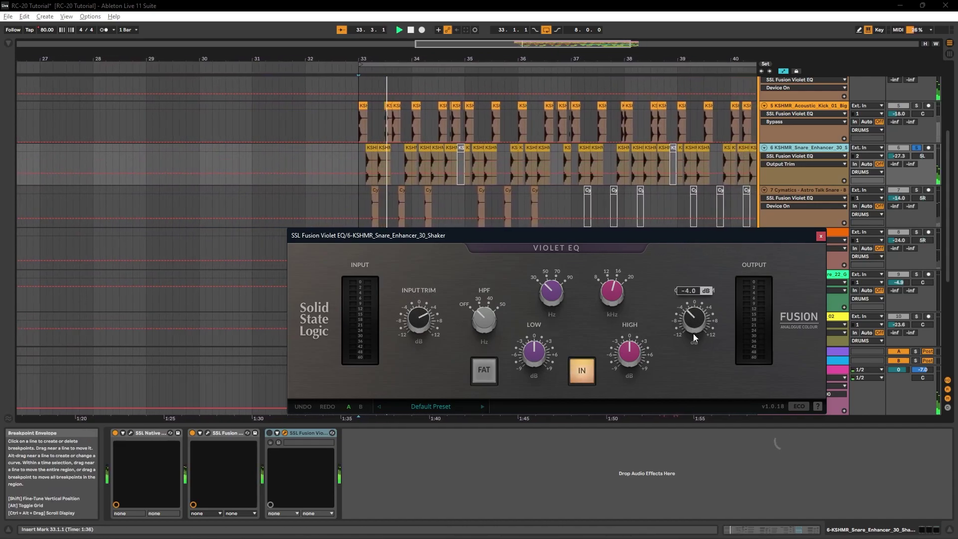
{"action": "left_click", "coordinate": [269, 433]}
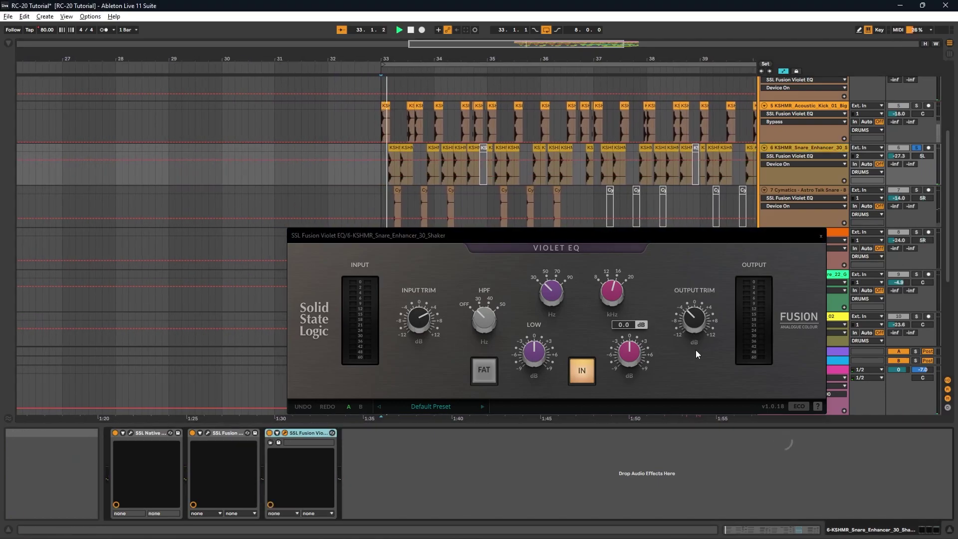
{"action": "left_click_drag", "start_coordinate": [693, 320], "coordinate": [693, 326]}
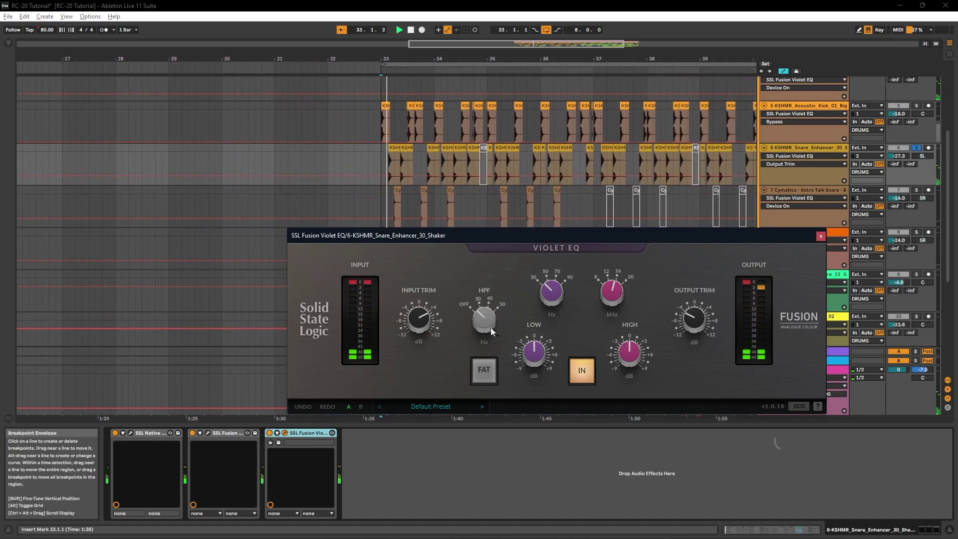
- Set the shaker EQ's high-pass filter to 50 Hz and turn on FAT mode
{"action": "left_click_drag", "start_coordinate": [490, 328], "coordinate": [525, 304]}
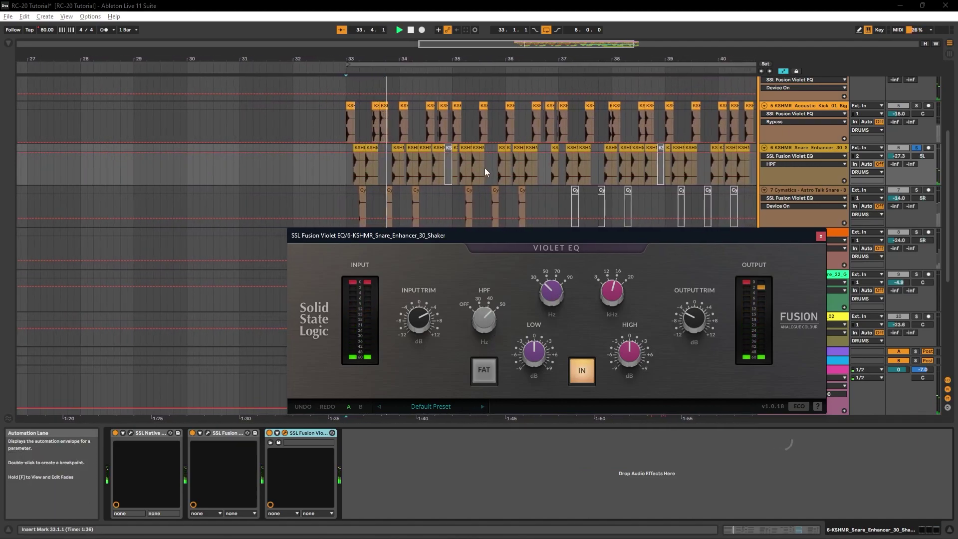
{"action": "left_click", "coordinate": [482, 375]}
- Audition the shaker's low band at 70 Hz with a 9.0 dB boost, and reset the low gain to 0.0 dB
{"action": "left_click_drag", "start_coordinate": [555, 291], "coordinate": [569, 229]}
{"action": "left_click_drag", "start_coordinate": [534, 354], "coordinate": [553, 262]}
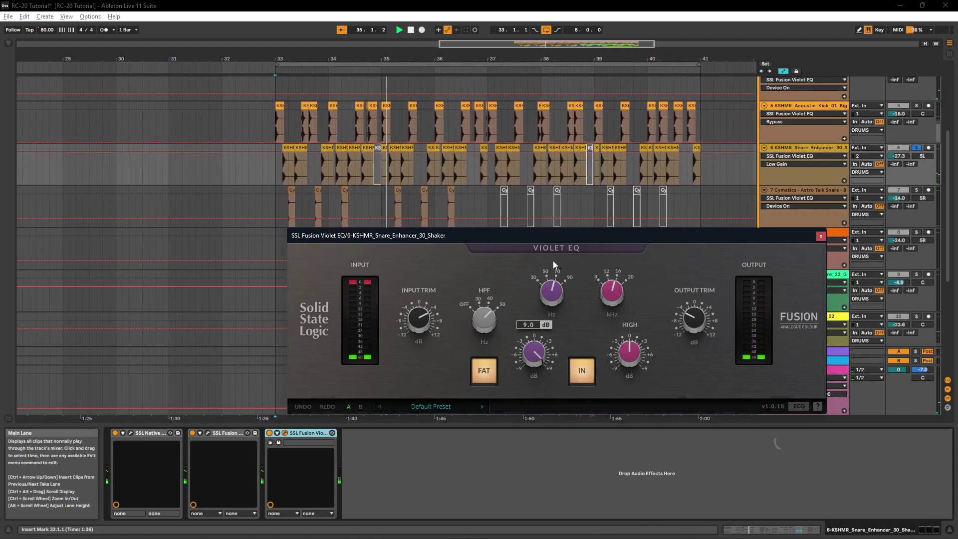
{"action": "double_click", "coordinate": [535, 353]}
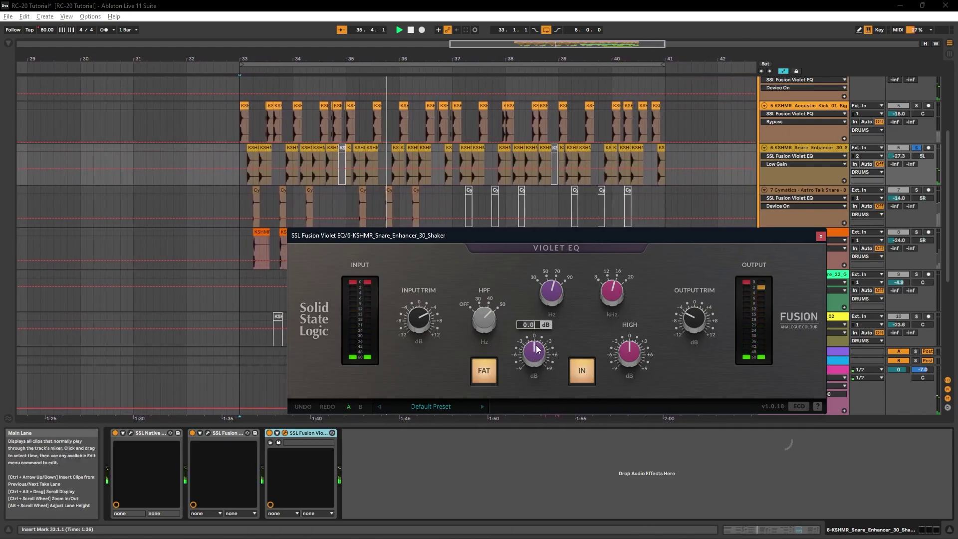
- Boost the shaker EQ's high gain to 9.0 dB and set the high band frequency to 12 kHz
{"action": "left_click", "coordinate": [640, 351]}
{"action": "left_click_drag", "start_coordinate": [640, 351], "coordinate": [658, 219]}
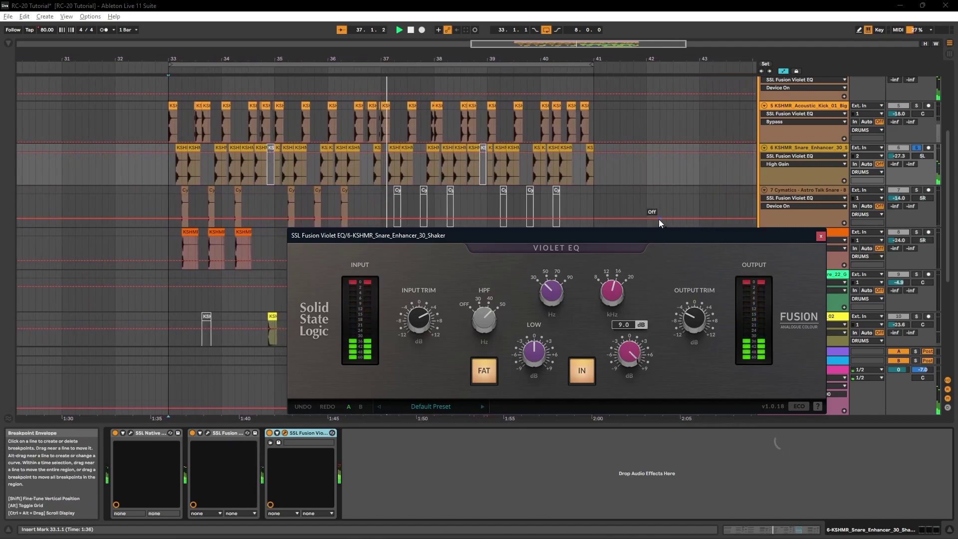
{"action": "left_click_drag", "start_coordinate": [615, 287], "coordinate": [618, 310]}
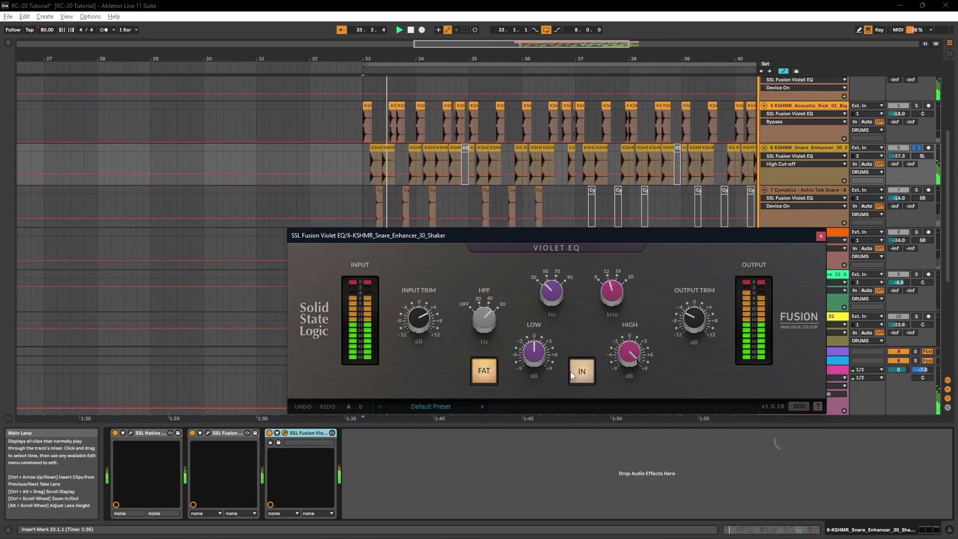
- Lower the shaker EQ's output trim to about -7.7 dB while comparing the EQ bypassed and engaged
{"action": "left_click", "coordinate": [573, 372]}
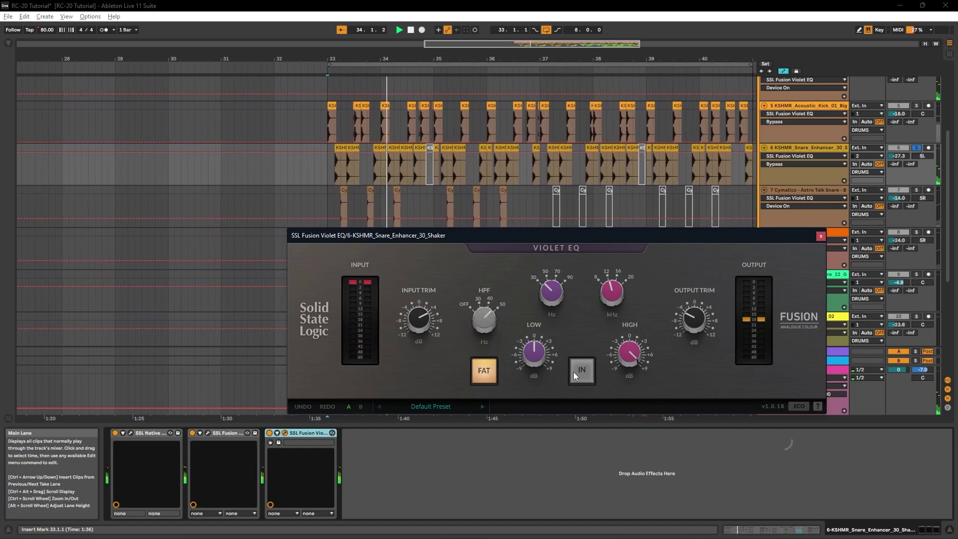
{"action": "left_click", "coordinate": [582, 371]}
{"action": "left_click_drag", "start_coordinate": [694, 319], "coordinate": [700, 337]}
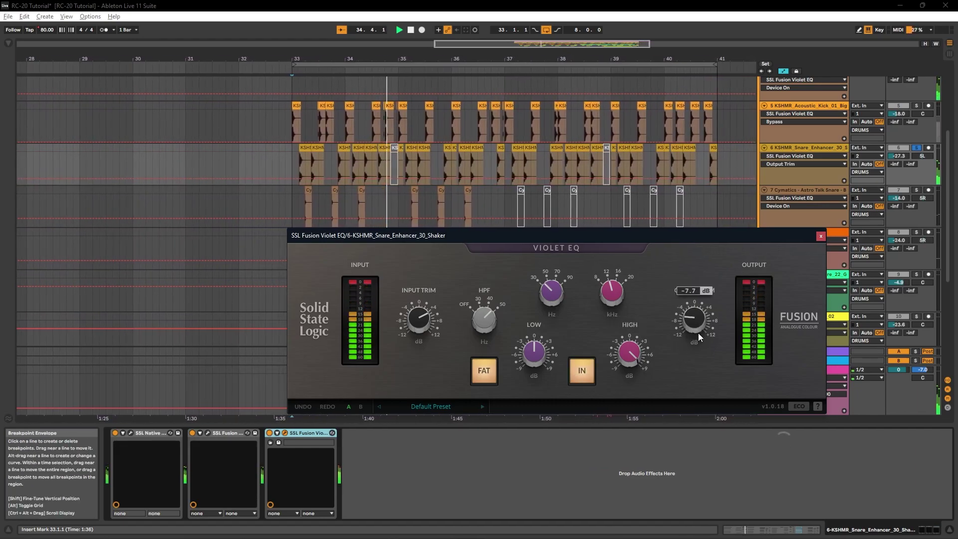
{"action": "left_click", "coordinate": [586, 376]}
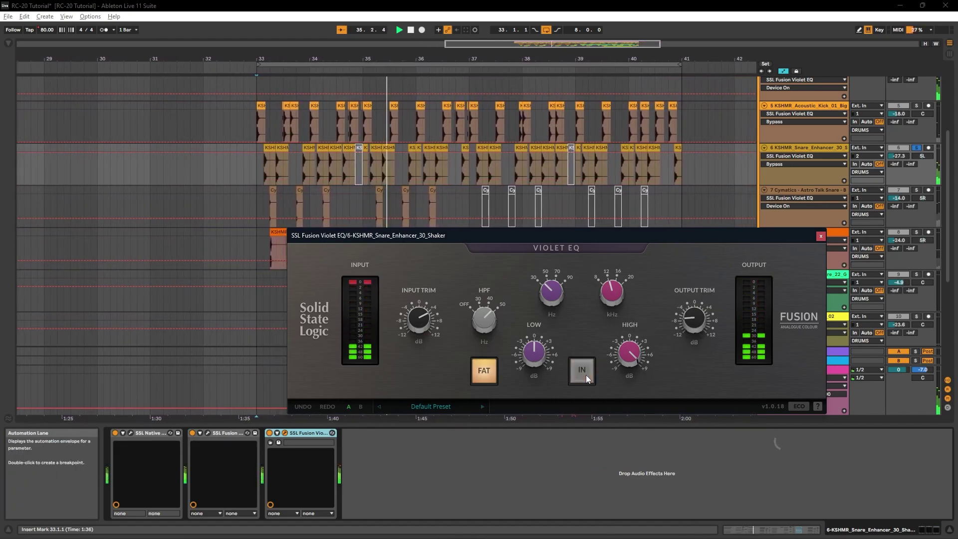
{"action": "left_click", "coordinate": [586, 375]}
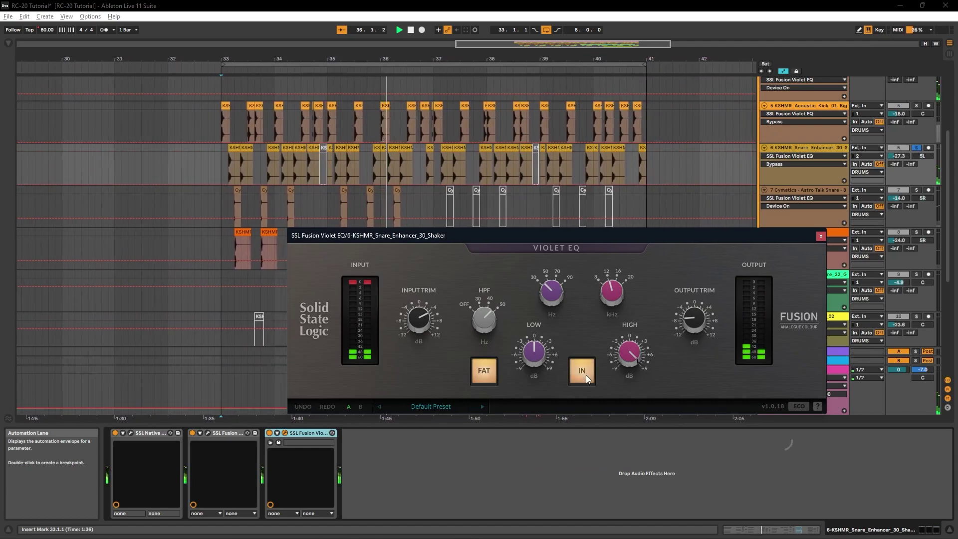
- Reduce the shaker's high gain to 4.9 dB, raise the output trim and compare the EQ bypassed and engaged
{"action": "left_click_drag", "start_coordinate": [640, 361], "coordinate": [629, 375]}
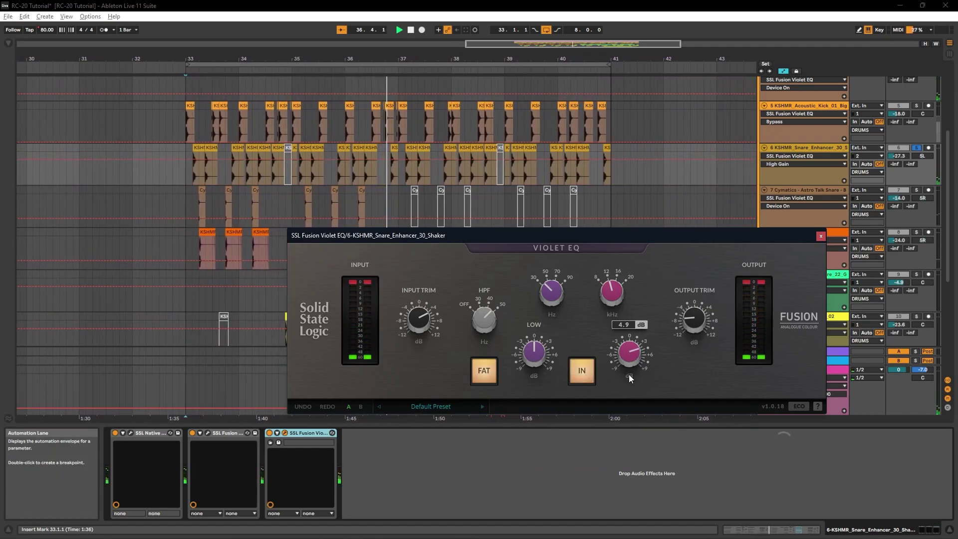
{"action": "left_click_drag", "start_coordinate": [690, 333], "coordinate": [690, 320]}
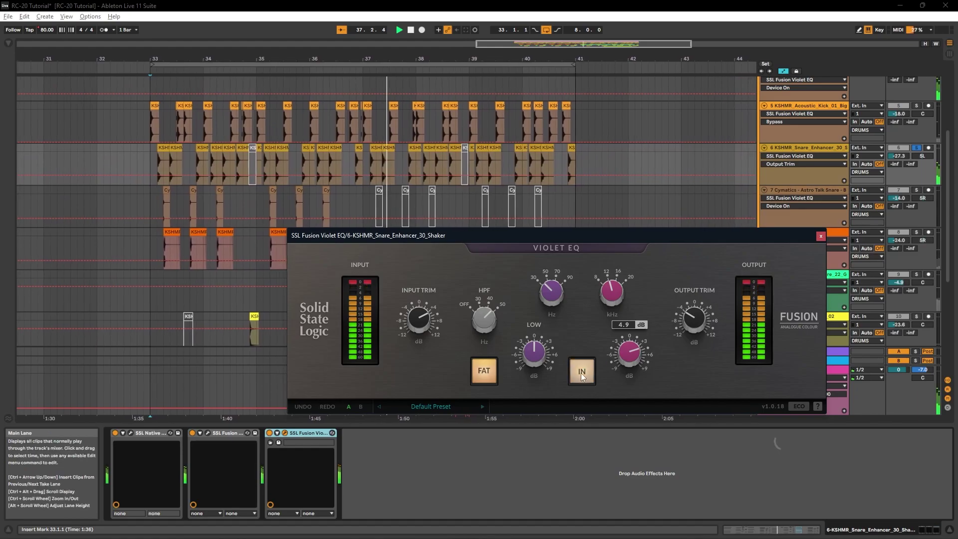
{"action": "left_click", "coordinate": [581, 374]}
{"action": "left_click", "coordinate": [582, 373]}
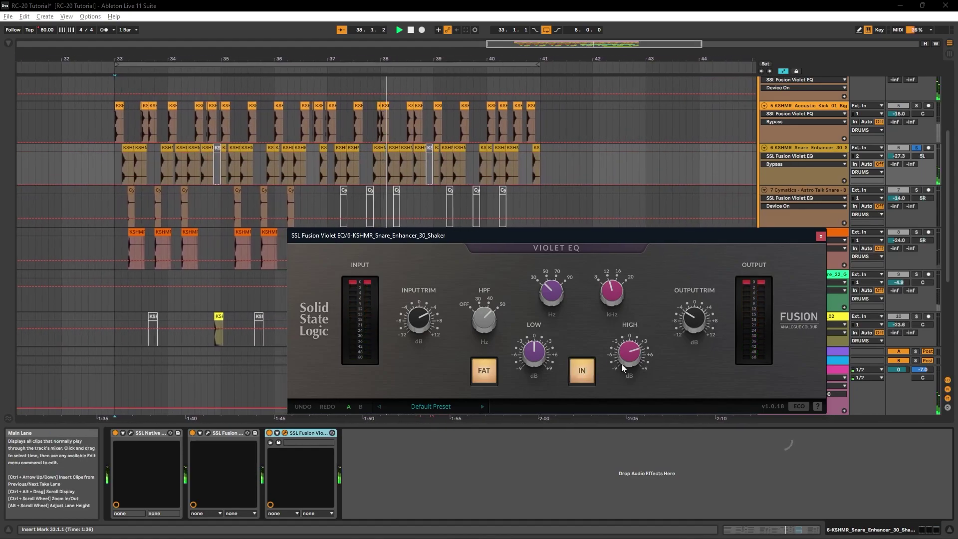
- Lower the shaker EQ's output trim slightly and compare bypassed with engaged, leaving the EQ engaged
{"action": "left_click_drag", "start_coordinate": [702, 327], "coordinate": [695, 328]}
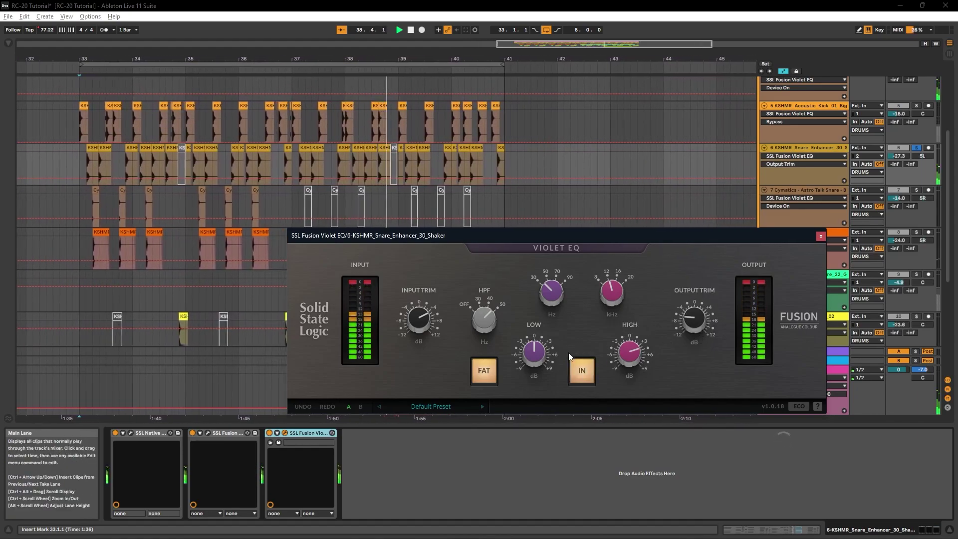
{"action": "left_click", "coordinate": [575, 371]}
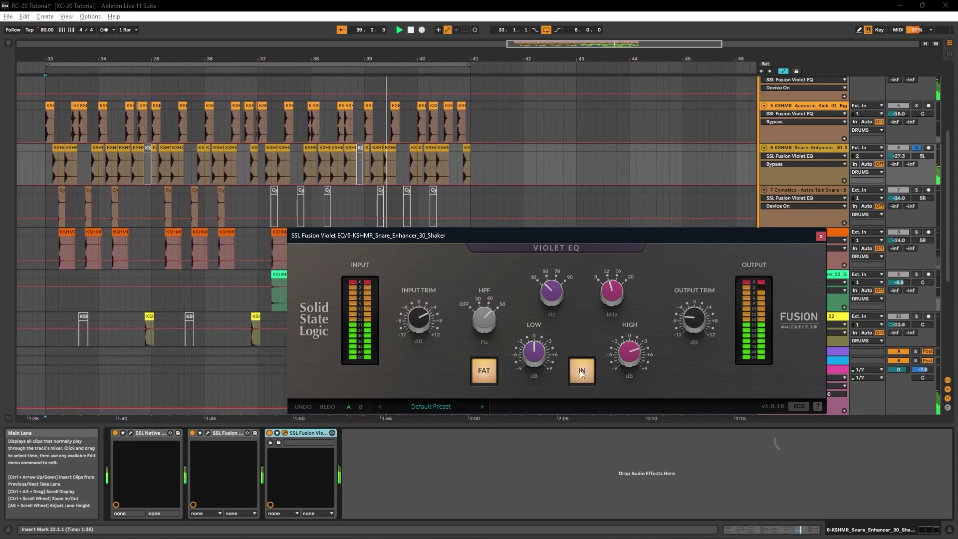
{"action": "left_click", "coordinate": [588, 362]}
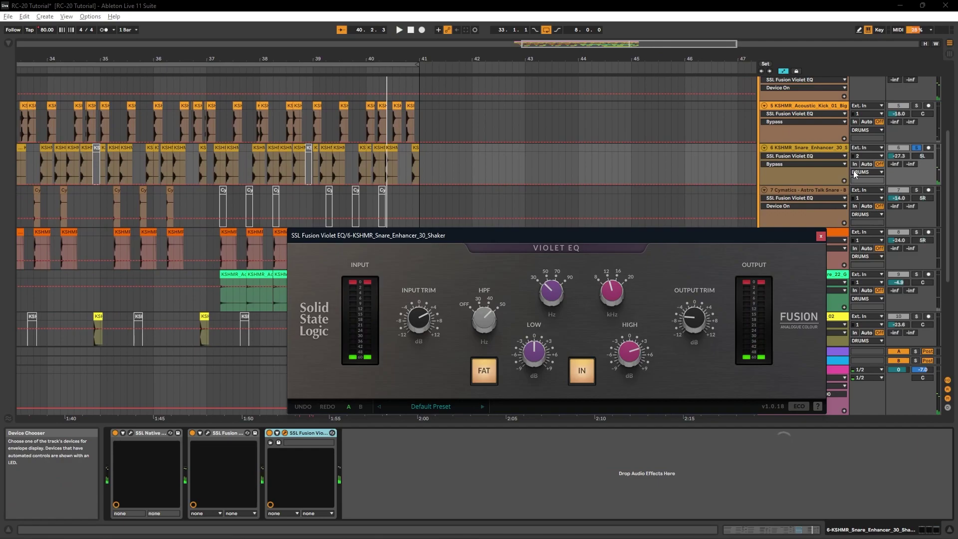
- Close the shaker's EQ, open the Violet EQ on the soloed Cymatics Astro Talk Snare track and activate the device
{"action": "key", "text": "space"}
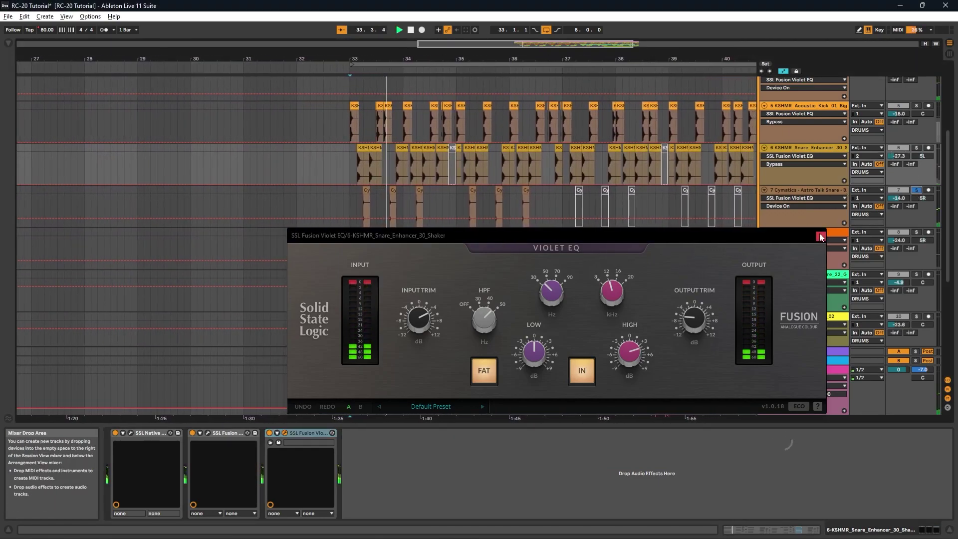
{"action": "left_click", "coordinate": [811, 194]}
{"action": "left_click", "coordinate": [267, 438]}
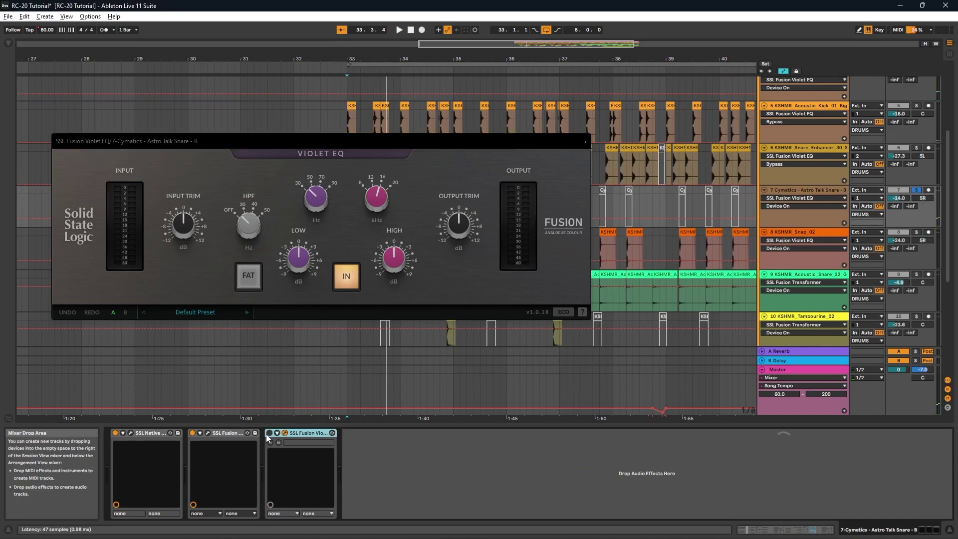
- Play the Astro Talk Snare with its Violet EQ bypassed and engaged to compare the sound
{"action": "left_click_drag", "start_coordinate": [313, 145], "coordinate": [526, 280]}
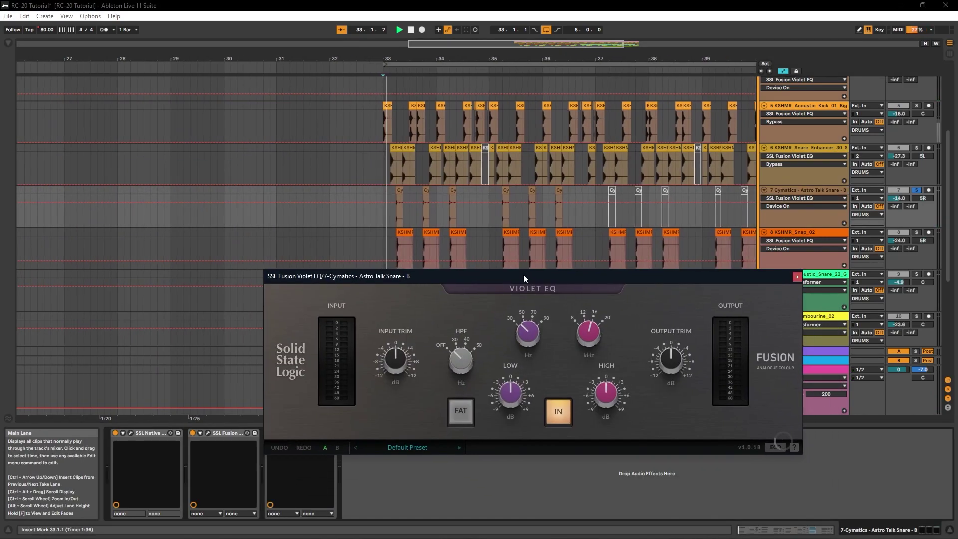
{"action": "left_click", "coordinate": [559, 412]}
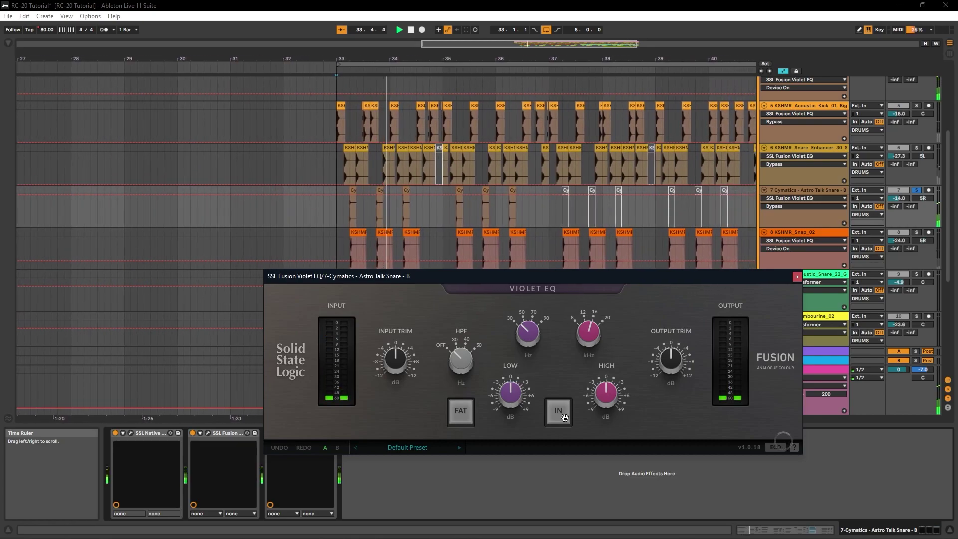
{"action": "left_click", "coordinate": [564, 417]}
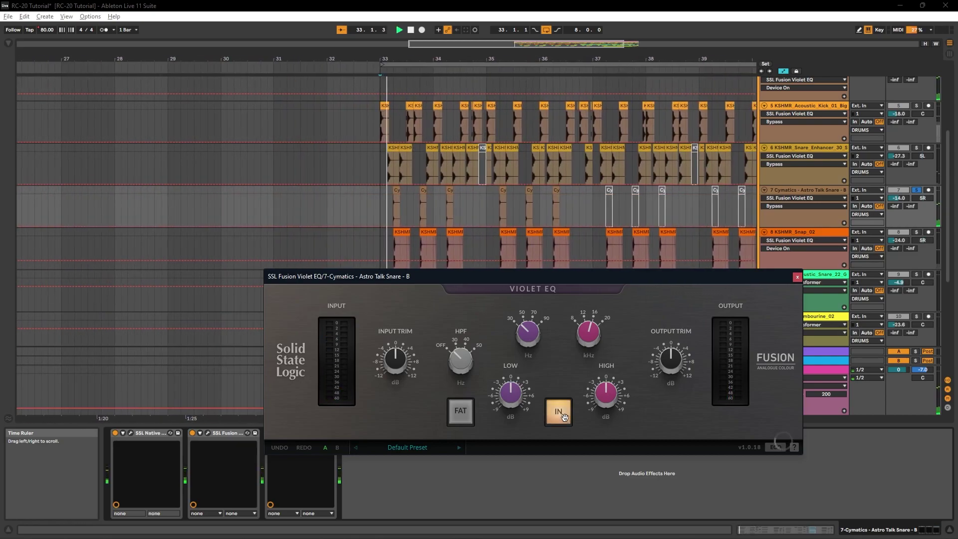
- Compare FAT off and on for the Astro Talk Snare, leave it on, and adjust the EQ's high and low gain
{"action": "left_click", "coordinate": [462, 412]}
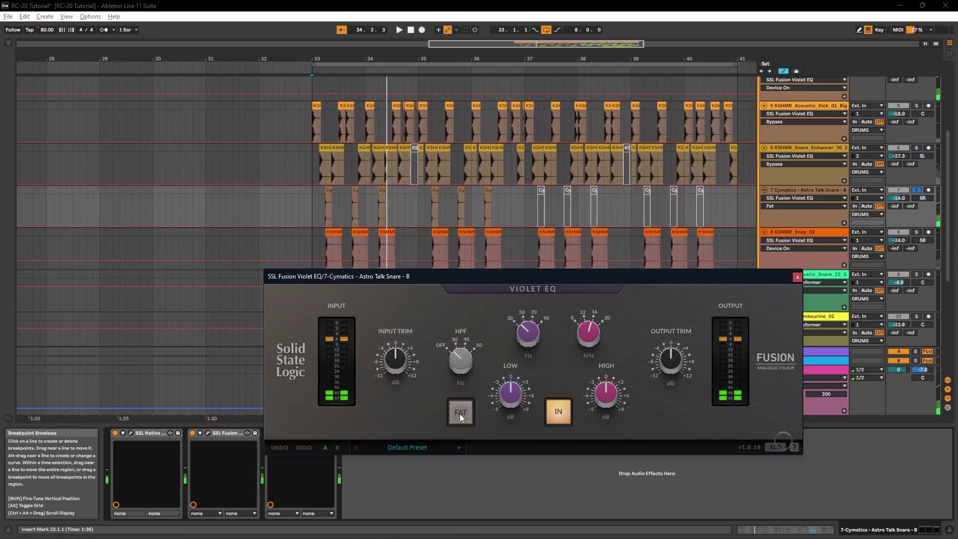
{"action": "left_click", "coordinate": [460, 414]}
{"action": "left_click", "coordinate": [460, 413]}
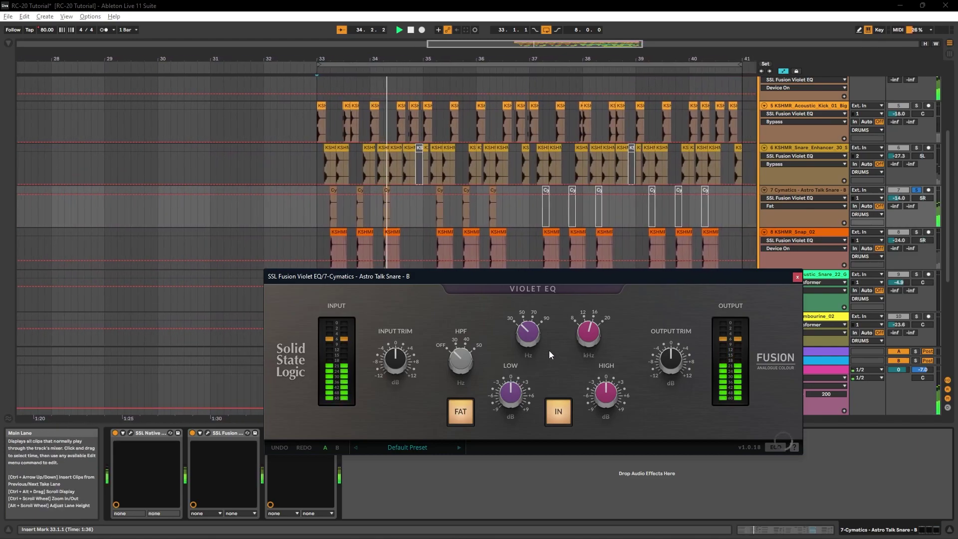
{"action": "mouse_move", "coordinate": [607, 392]}
{"action": "left_mouse_down"}
{"action": "mouse_move", "coordinate": [626, 299]}
{"action": "mouse_move", "coordinate": [613, 393]}
{"action": "mouse_move", "coordinate": [613, 374]}
{"action": "left_mouse_up"}
{"action": "mouse_move", "coordinate": [511, 395]}
{"action": "left_mouse_down"}
{"action": "mouse_move", "coordinate": [503, 444]}
{"action": "mouse_move", "coordinate": [510, 317]}
{"action": "mouse_move", "coordinate": [512, 400]}
{"action": "left_mouse_up"}
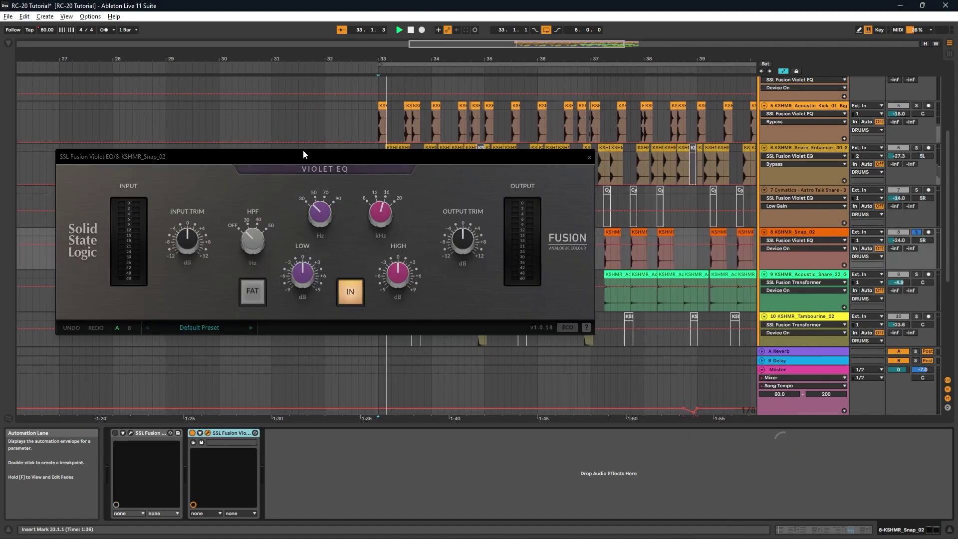
- Raise the snap EQ's input trim to 3.1 dB and adjust its output trim while listening to the track
{"action": "left_click_drag", "start_coordinate": [303, 150], "coordinate": [463, 285]}
{"action": "left_click_drag", "start_coordinate": [352, 357], "coordinate": [360, 301]}
{"action": "left_click_drag", "start_coordinate": [361, 340], "coordinate": [355, 369]}
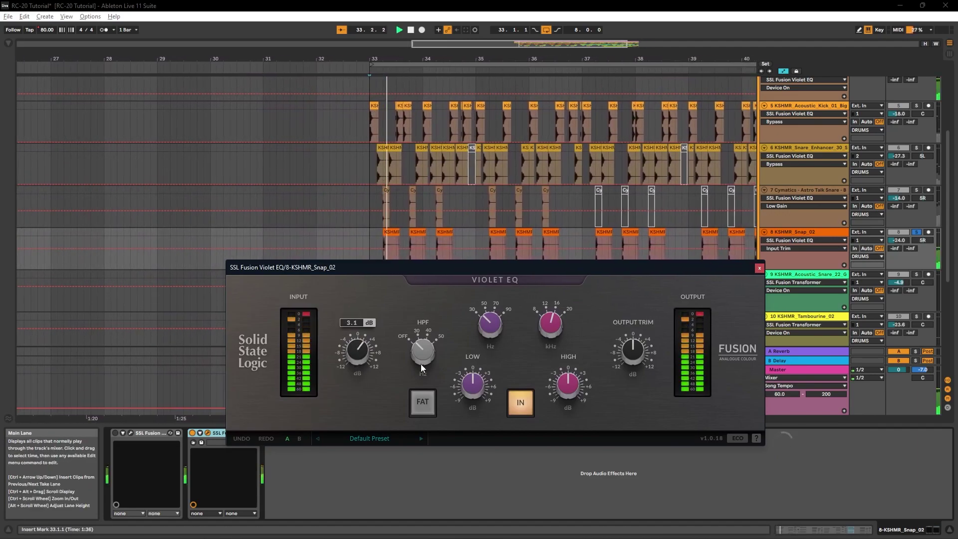
{"action": "mouse_move", "coordinate": [632, 353]}
{"action": "left_mouse_down"}
{"action": "mouse_move", "coordinate": [622, 365]}
{"action": "mouse_move", "coordinate": [634, 343]}
{"action": "left_mouse_up"}
{"action": "key", "text": "space"}
{"action": "key", "text": "space"}
- Switch on FAT in the snap's EQ and boost the high gain to a moderate level below 9.0 dB
{"action": "left_click", "coordinate": [432, 398]}
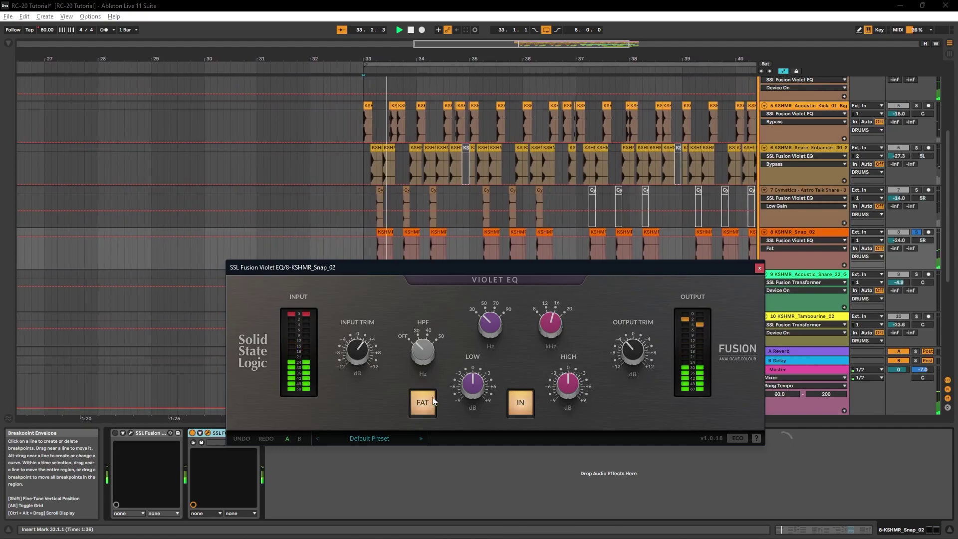
{"action": "left_click_drag", "start_coordinate": [494, 328], "coordinate": [501, 296]}
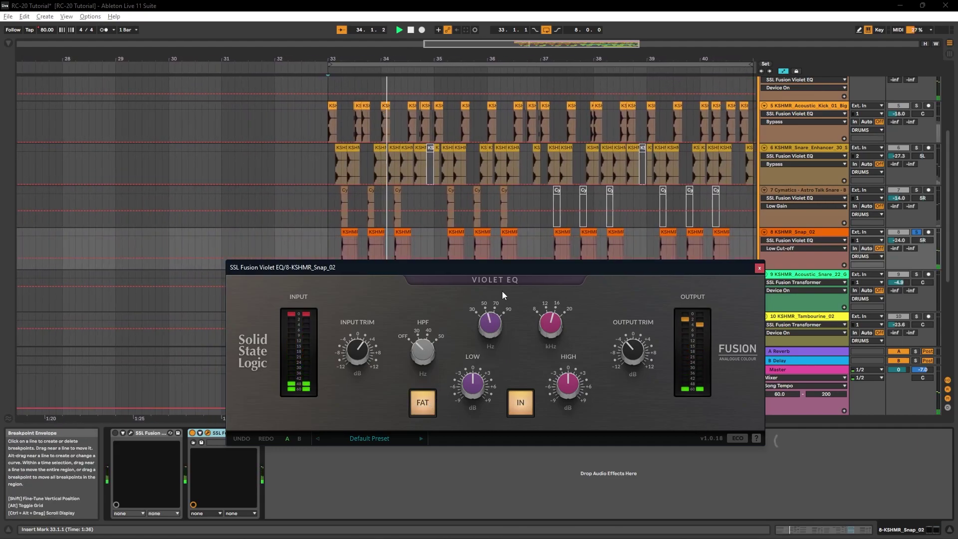
{"action": "left_click", "coordinate": [524, 232]}
{"action": "left_click_drag", "start_coordinate": [495, 333], "coordinate": [488, 328]}
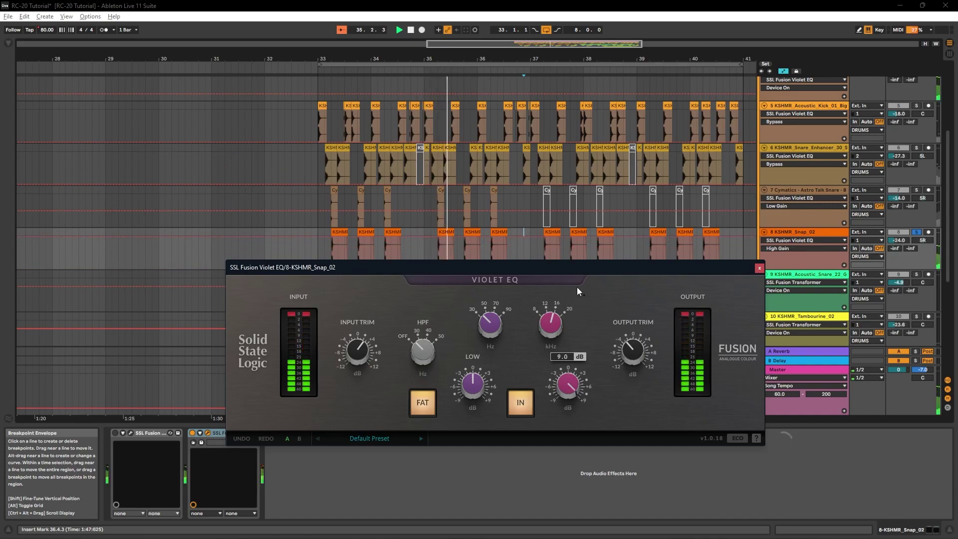
{"action": "mouse_move", "coordinate": [568, 384]}
{"action": "left_mouse_down"}
{"action": "mouse_move", "coordinate": [531, 501]}
{"action": "mouse_move", "coordinate": [572, 370]}
{"action": "left_mouse_up"}
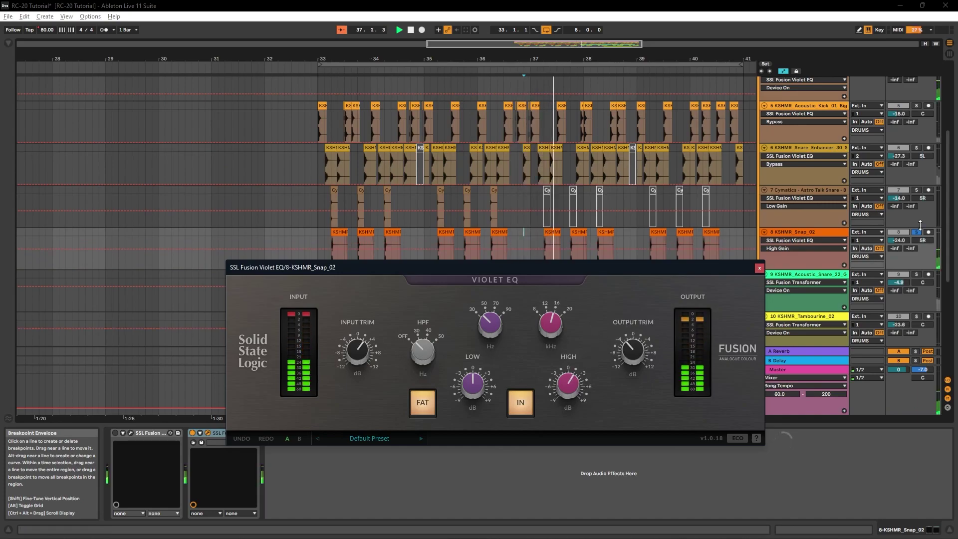
- Compare the snap with its EQ bypassed and engaged during playback, leaving the EQ engaged
{"action": "left_click", "coordinate": [529, 403]}
{"action": "key", "text": "space"}
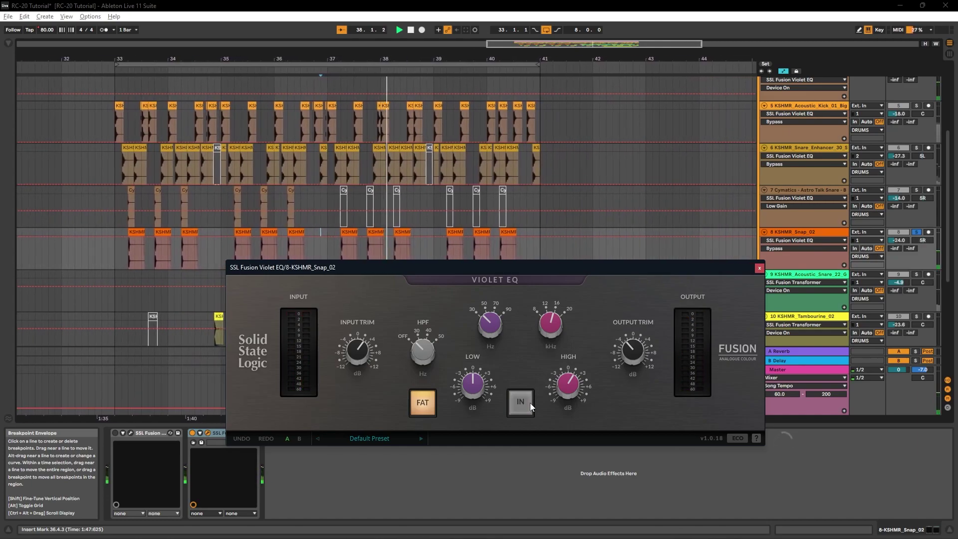
{"action": "left_click", "coordinate": [530, 402]}
{"action": "key", "text": "space"}
{"action": "key", "text": "space"}
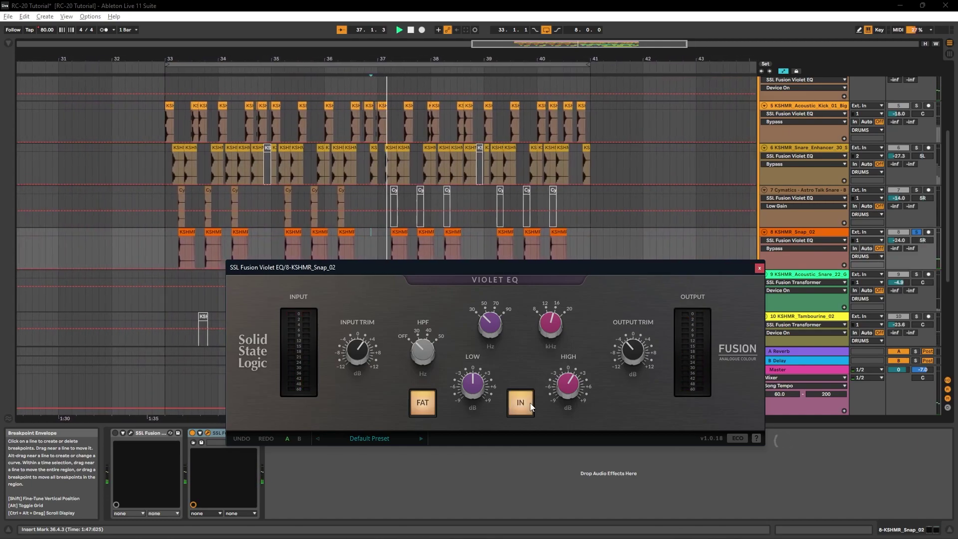
{"action": "mouse_move", "coordinate": [631, 349]}
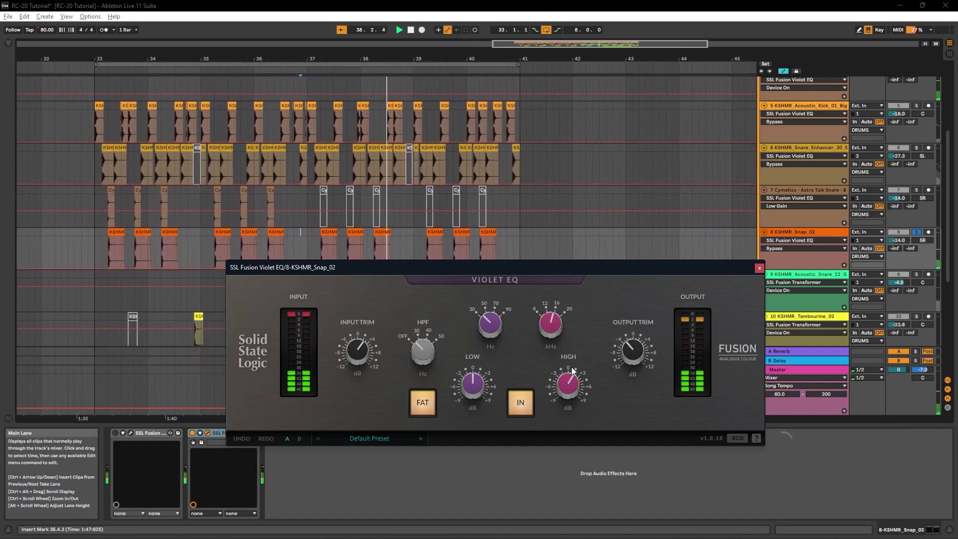
- Close the snap's EQ, solo the KSHMR_Acoustic_Snare_22_G track and open its Violet EQ
{"action": "left_click", "coordinate": [760, 268]}
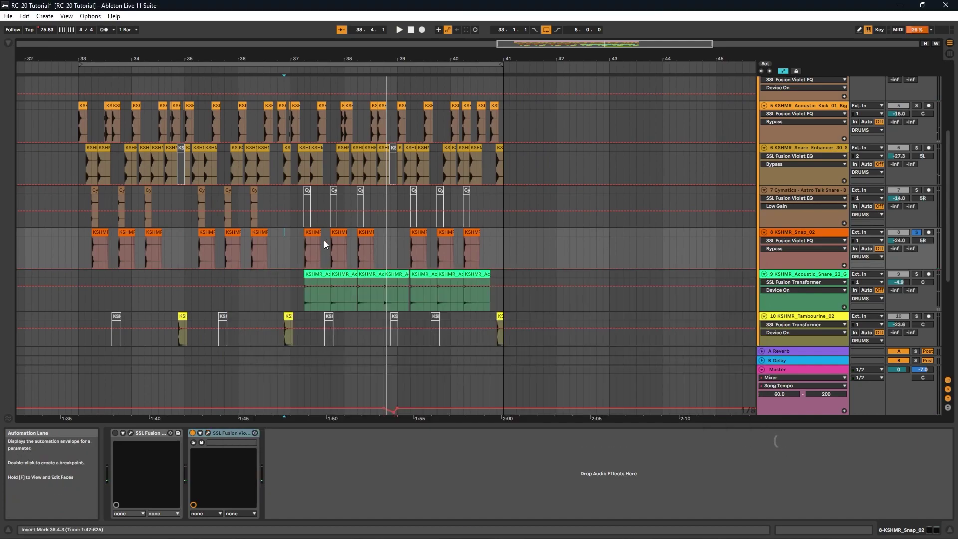
{"action": "scroll", "coordinate": [317, 237], "scroll_direction": "down", "scroll_amount": 3}
{"action": "left_click", "coordinate": [917, 197]}
{"action": "left_click", "coordinate": [795, 198]}
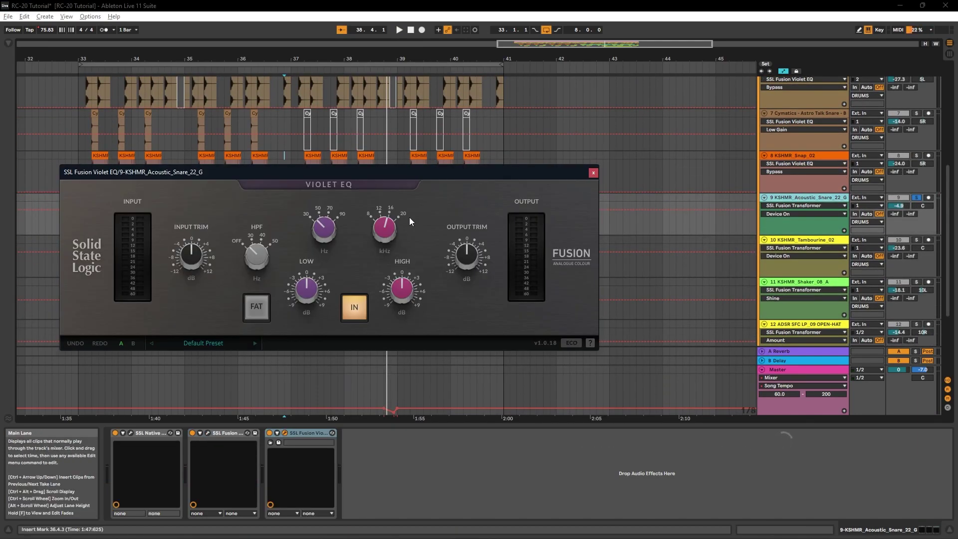
{"action": "left_click_drag", "start_coordinate": [420, 176], "coordinate": [749, 216]}
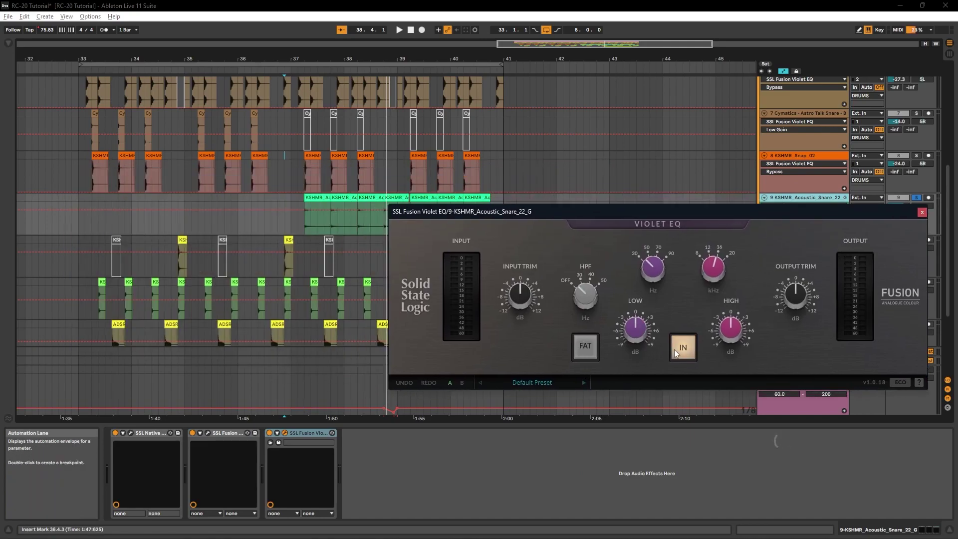
- Play the acoustic snare from its first clip with the EQ engaged, setting input trim to 4.0 dB and lowering output trim
{"action": "left_click", "coordinate": [307, 218]}
{"action": "key", "text": "space"}
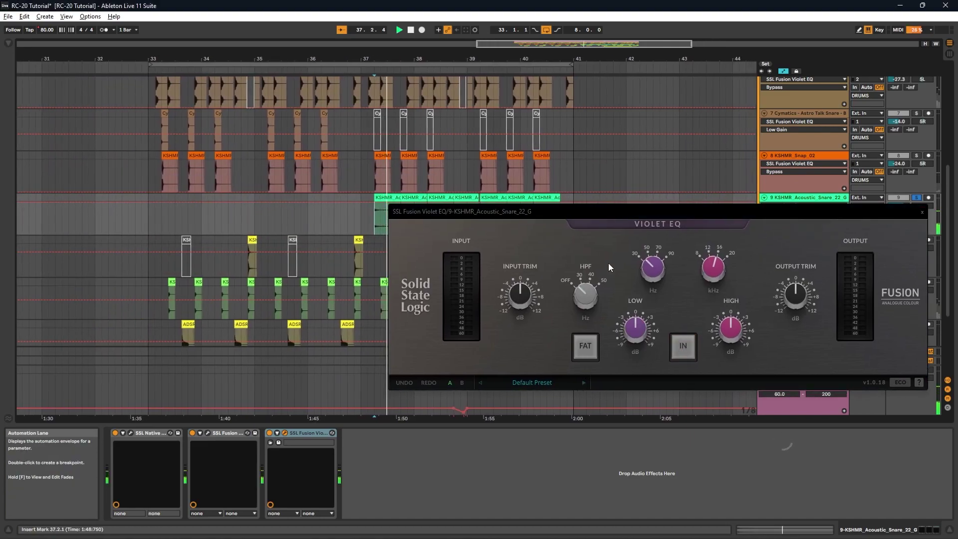
{"action": "left_click", "coordinate": [678, 347]}
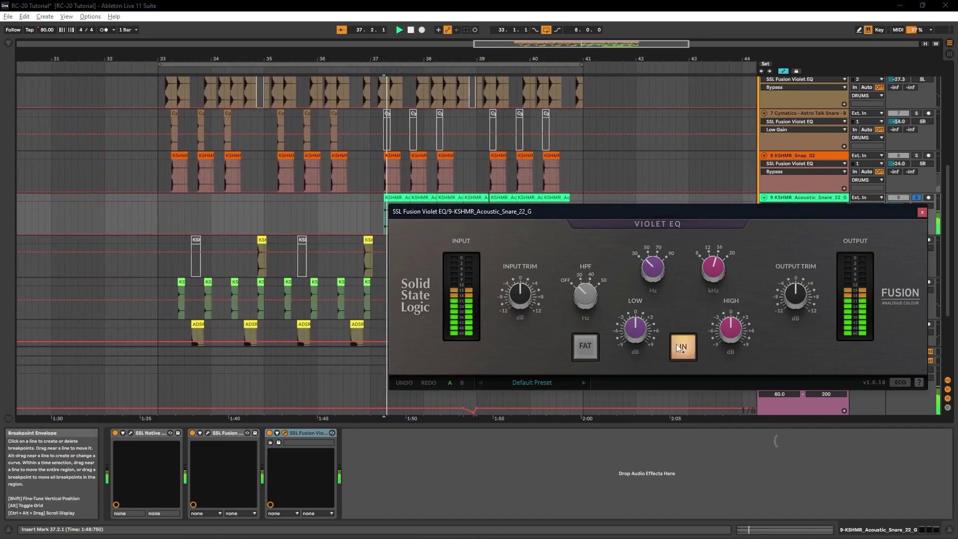
{"action": "left_click_drag", "start_coordinate": [528, 301], "coordinate": [529, 286]}
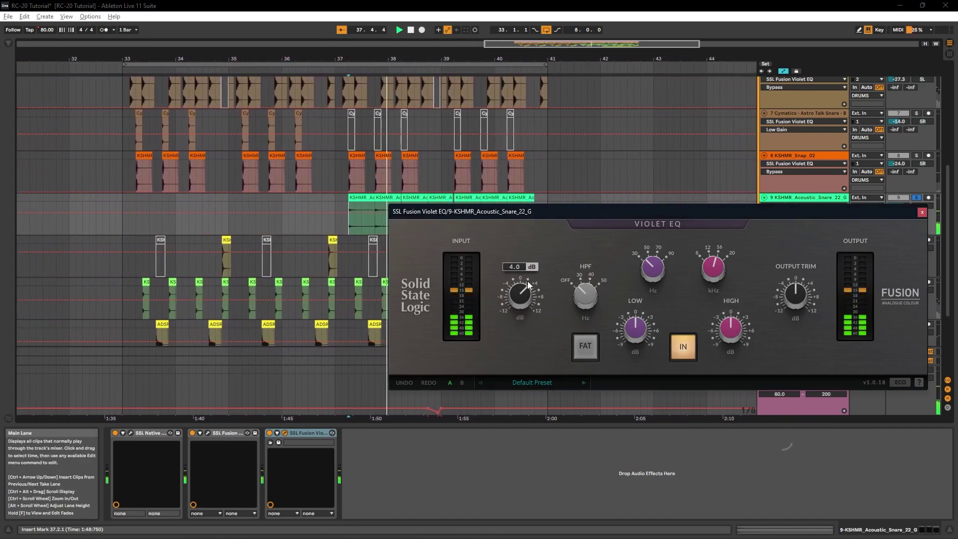
{"action": "left_click_drag", "start_coordinate": [795, 298], "coordinate": [792, 316]}
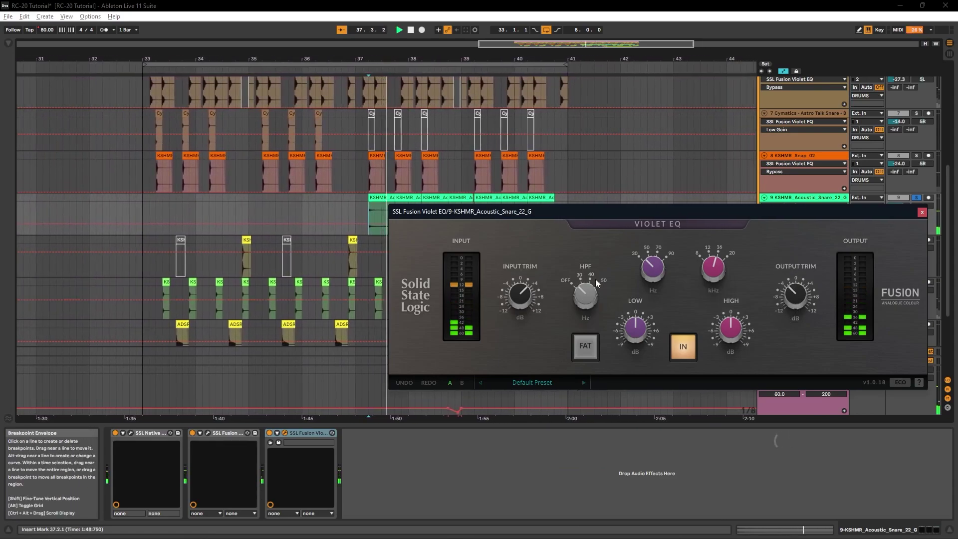
- Switch on FAT in the acoustic snare's EQ and boost the low gain
{"action": "left_click", "coordinate": [585, 348]}
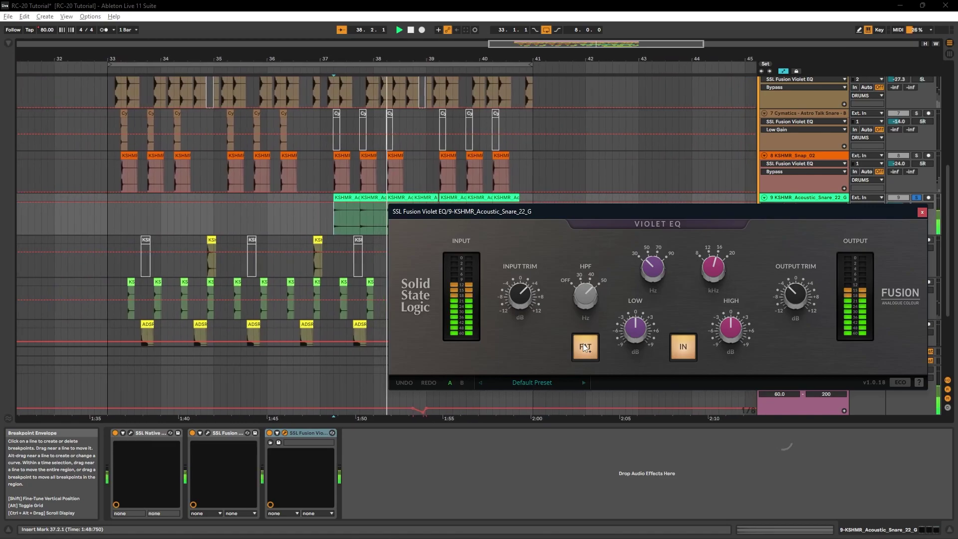
{"action": "left_click_drag", "start_coordinate": [642, 319], "coordinate": [681, 181]}
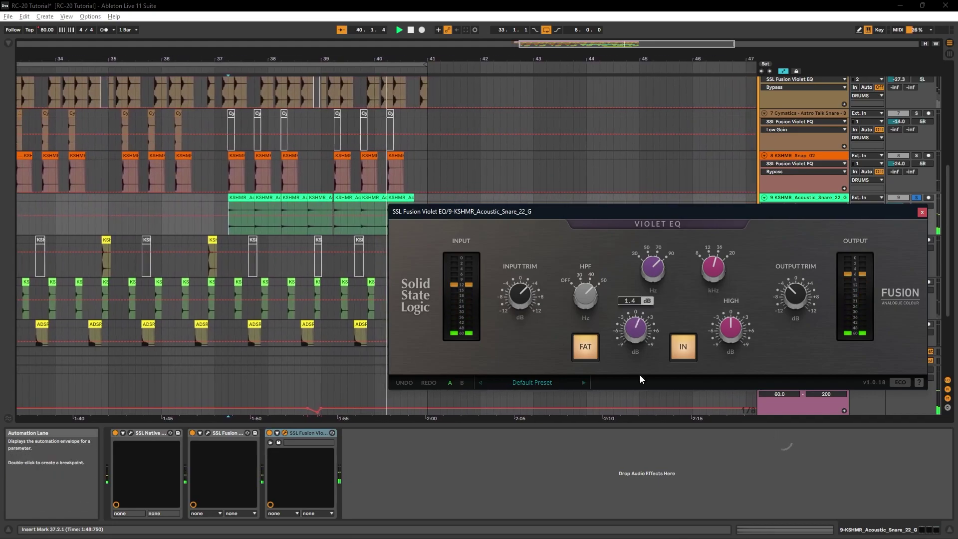
{"action": "mouse_move", "coordinate": [640, 375]}
{"action": "left_mouse_down"}
{"action": "mouse_move", "coordinate": [634, 478]}
{"action": "mouse_move", "coordinate": [633, 364]}
{"action": "left_mouse_up"}
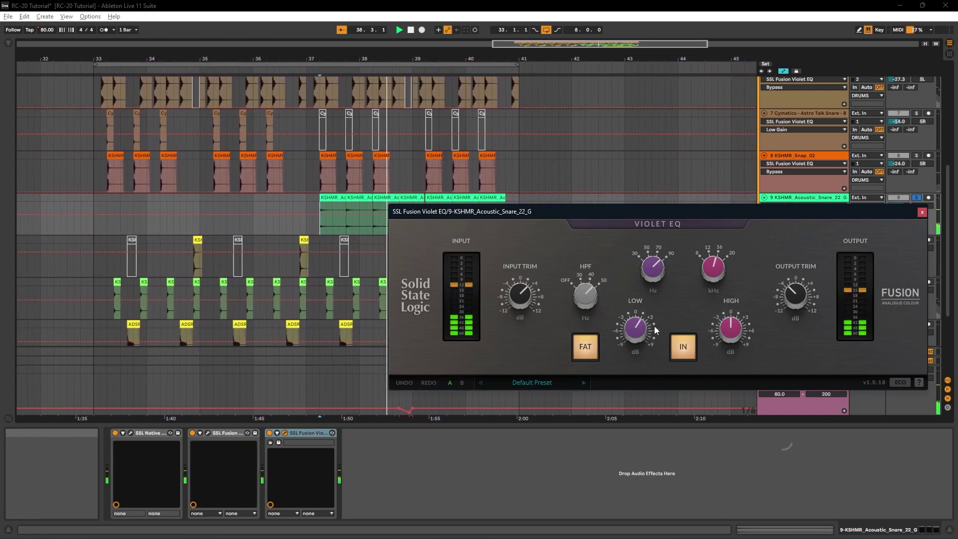
- Set the acoustic snare's high gain to -2.0 dB and compare the EQ bypassed and engaged, leaving it engaged
{"action": "left_click_drag", "start_coordinate": [744, 218], "coordinate": [719, 344]}
{"action": "key", "text": "space"}
{"action": "key", "text": "space"}
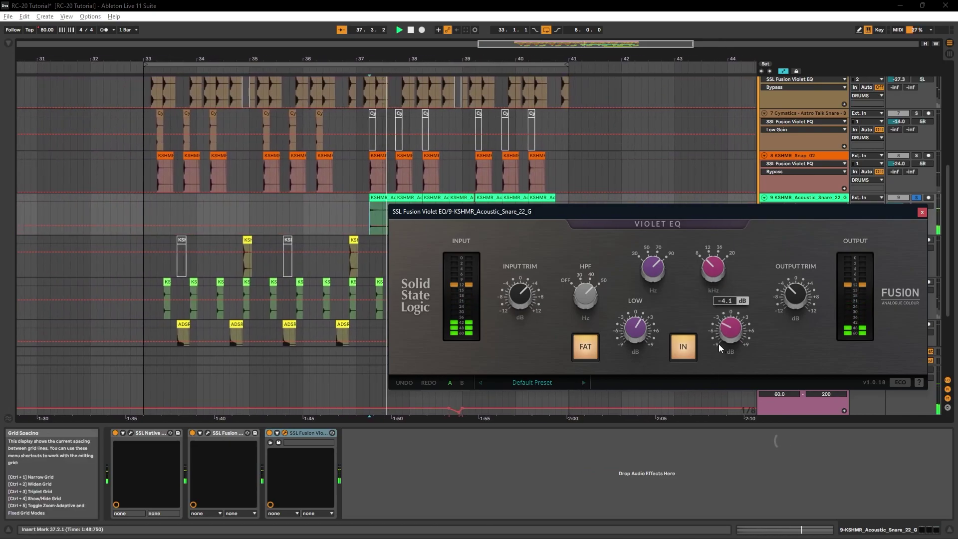
{"action": "left_click_drag", "start_coordinate": [717, 389], "coordinate": [717, 331]}
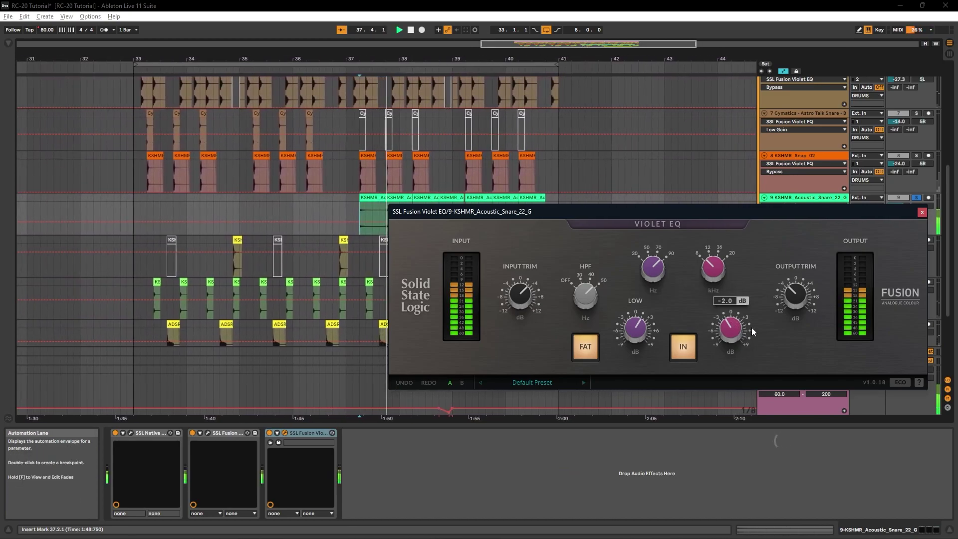
{"action": "left_click", "coordinate": [685, 348]}
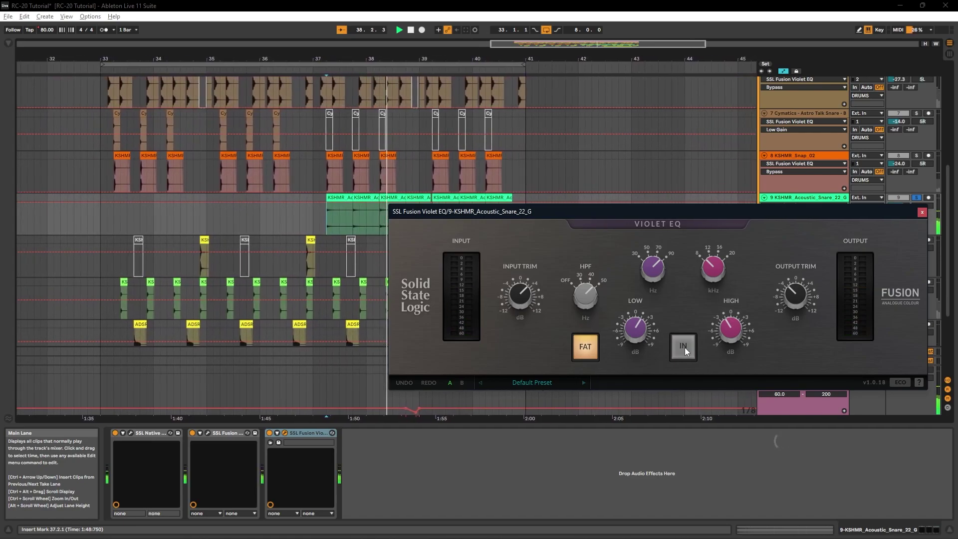
{"action": "left_click", "coordinate": [684, 347]}
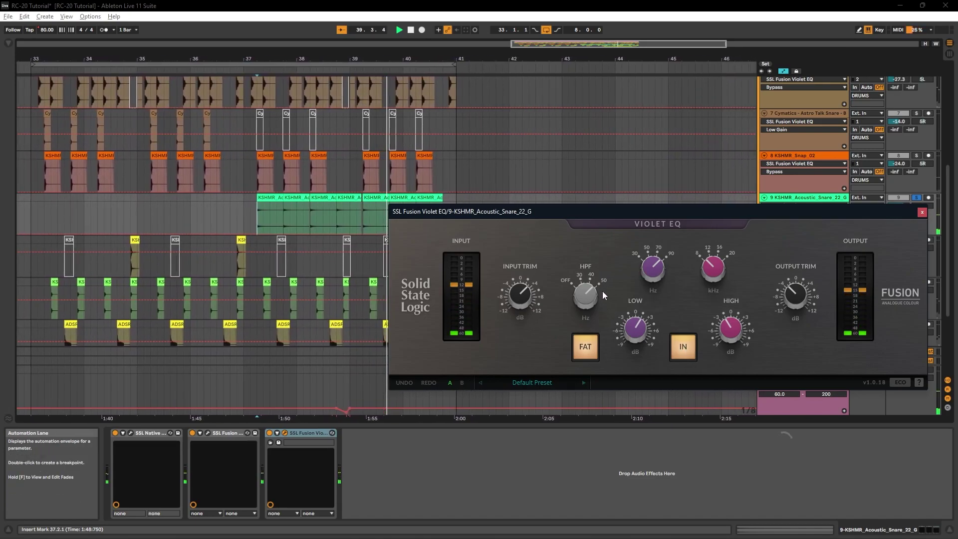
- Close the acoustic snare's EQ, solo the KSHMR_Tambourine_02 track and open its Violet EQ
{"action": "left_click", "coordinate": [922, 213]}
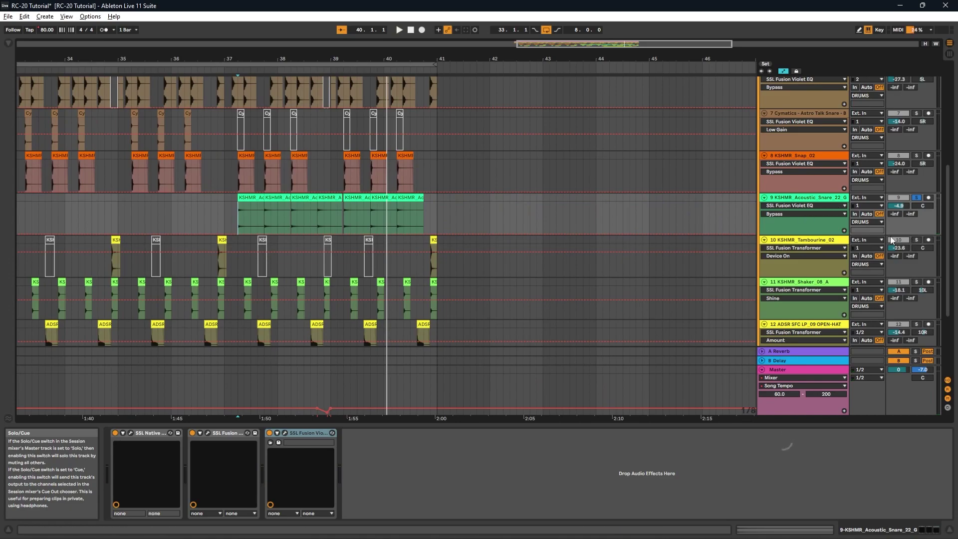
{"action": "left_click", "coordinate": [915, 240]}
{"action": "left_click", "coordinate": [830, 241]}
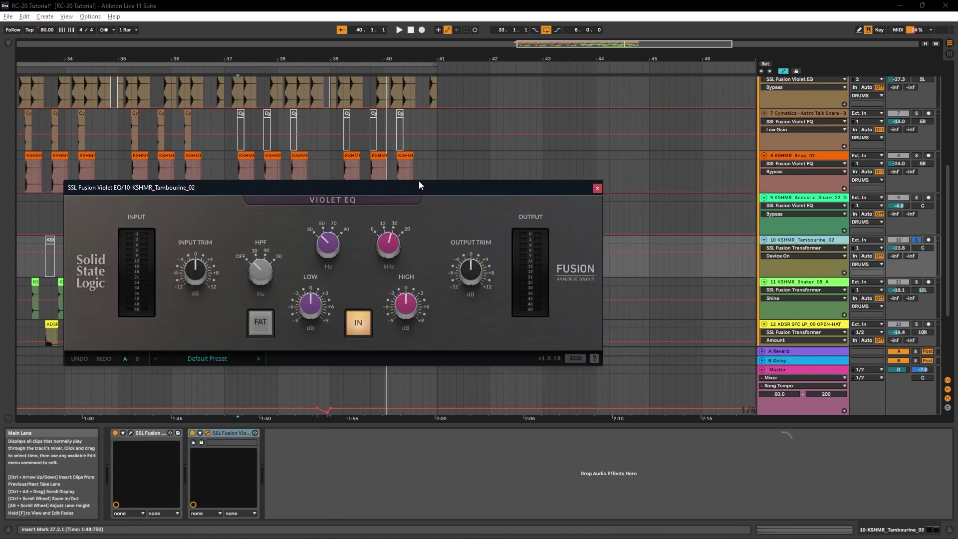
{"action": "left_click_drag", "start_coordinate": [419, 184], "coordinate": [484, 305]}
- Play the tambourine from just before its clip near bar 35 and switch on FAT in its EQ
{"action": "left_click_drag", "start_coordinate": [318, 59], "coordinate": [589, 60]}
{"action": "left_click", "coordinate": [381, 267]}
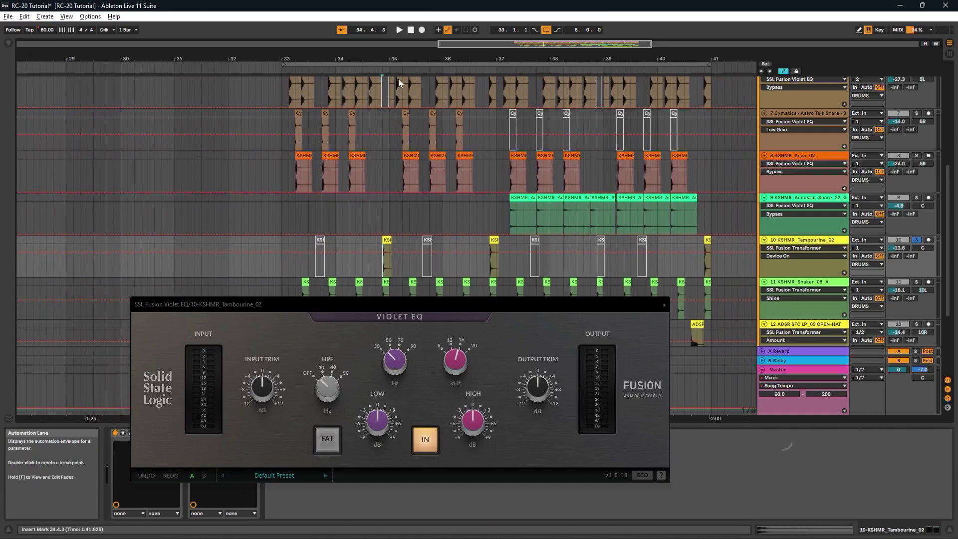
{"action": "left_click_drag", "start_coordinate": [400, 59], "coordinate": [399, 105]}
{"action": "left_click", "coordinate": [361, 261]}
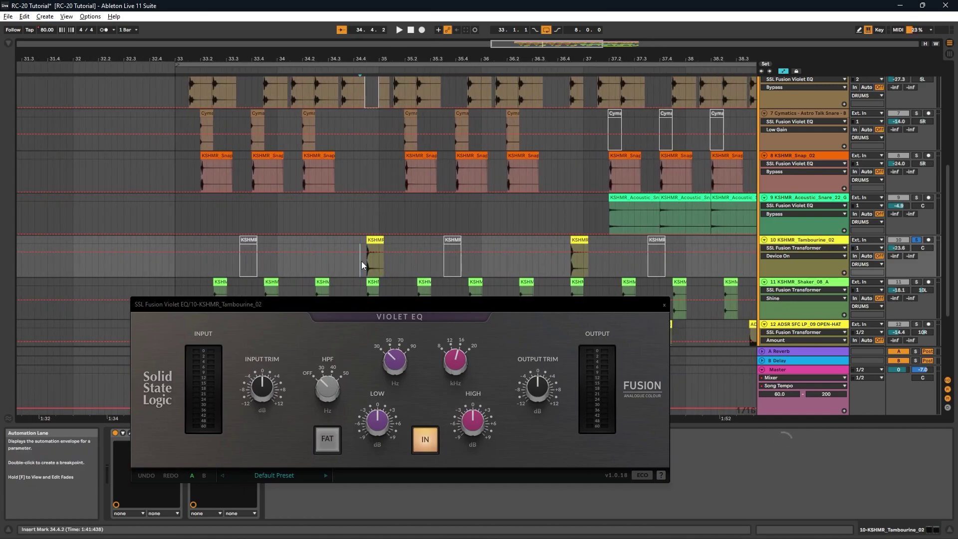
{"action": "key", "text": "space"}
{"action": "left_click", "coordinate": [268, 394]}
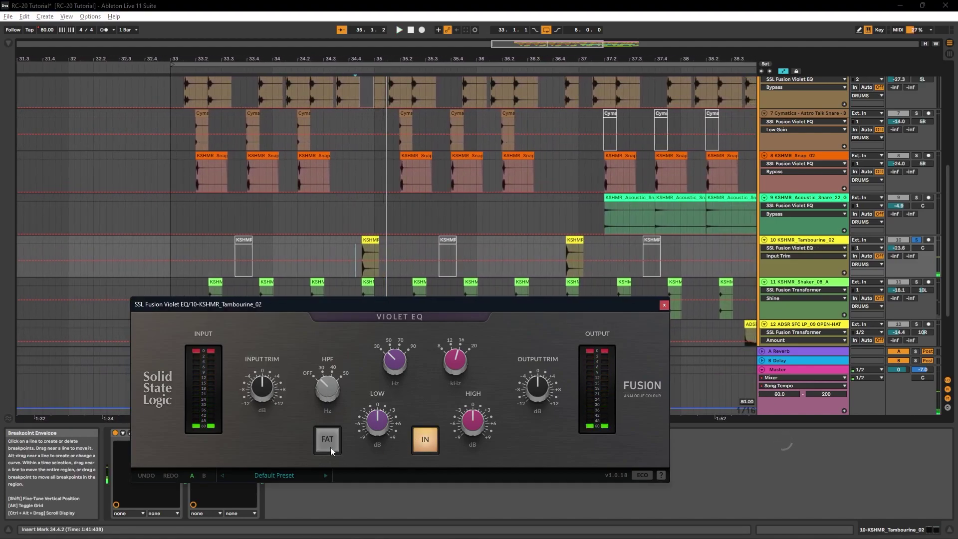
{"action": "left_click", "coordinate": [327, 439]}
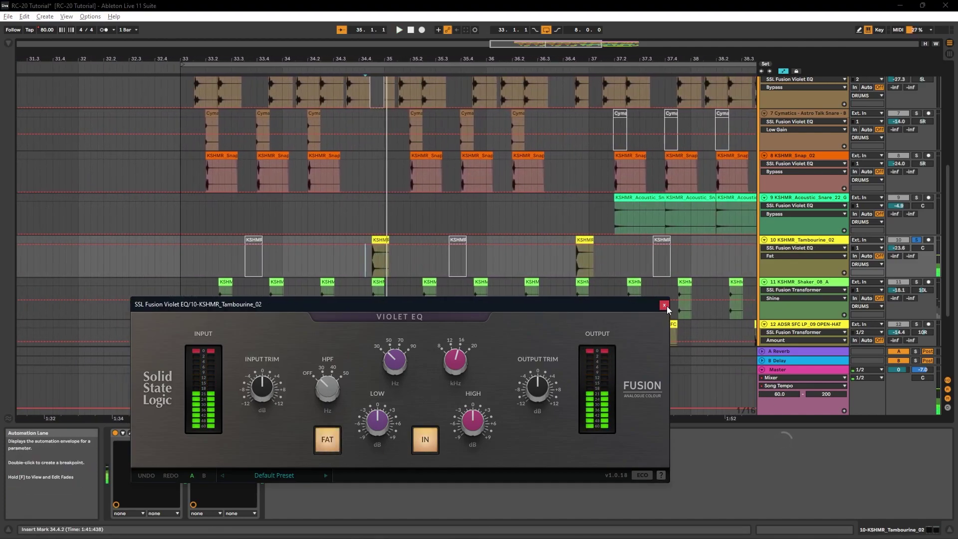
- Close the tambourine's EQ and open the Violet EQ on the soloed KSHMR_Shaker_08_A track
{"action": "left_click", "coordinate": [665, 306]}
{"action": "left_click", "coordinate": [825, 283]}
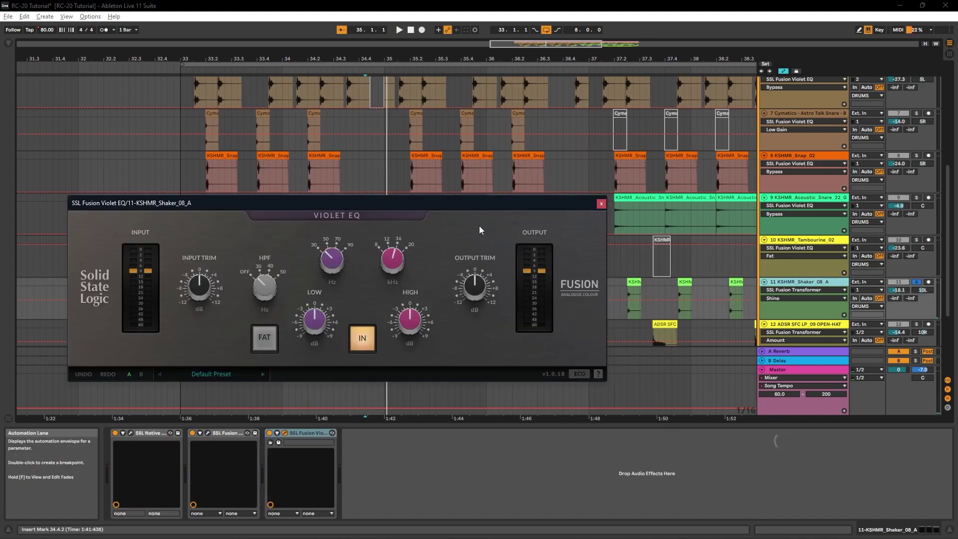
- Play the soloed shaker, raise the input trim in its Violet EQ and lower the output trim to compensate
{"action": "key", "text": "space"}
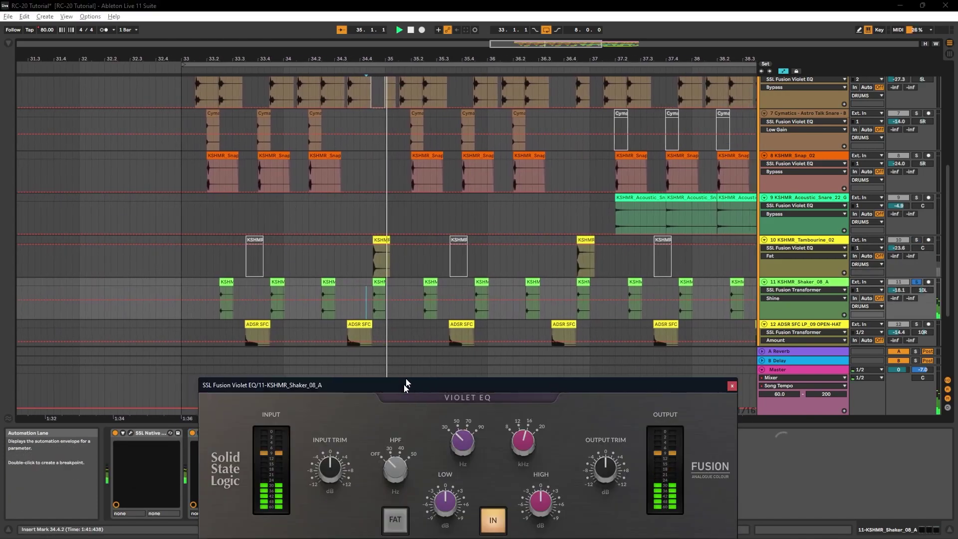
{"action": "left_click_drag", "start_coordinate": [404, 384], "coordinate": [415, 245]}
{"action": "key", "text": "space"}
{"action": "key", "text": "space"}
{"action": "left_click_drag", "start_coordinate": [348, 336], "coordinate": [347, 328]}
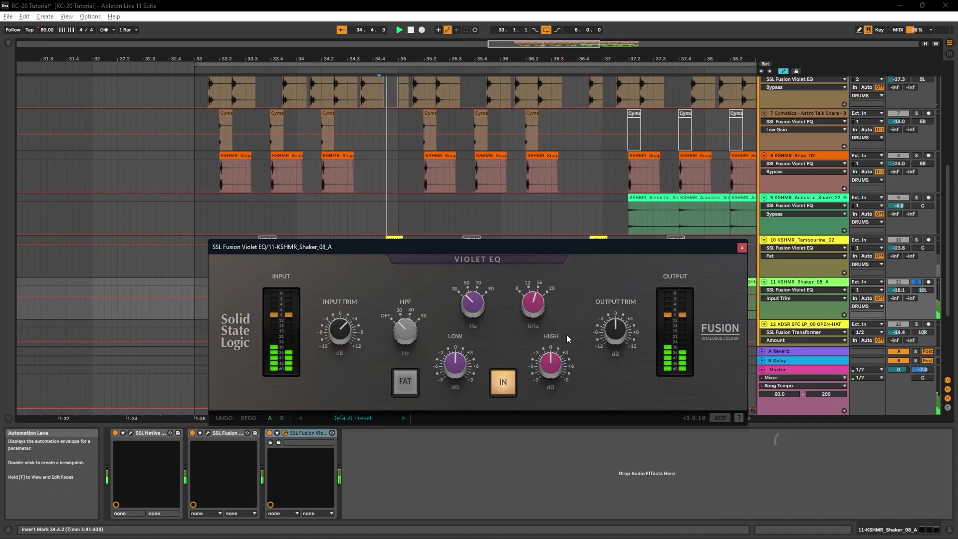
{"action": "left_click_drag", "start_coordinate": [606, 328], "coordinate": [604, 345]}
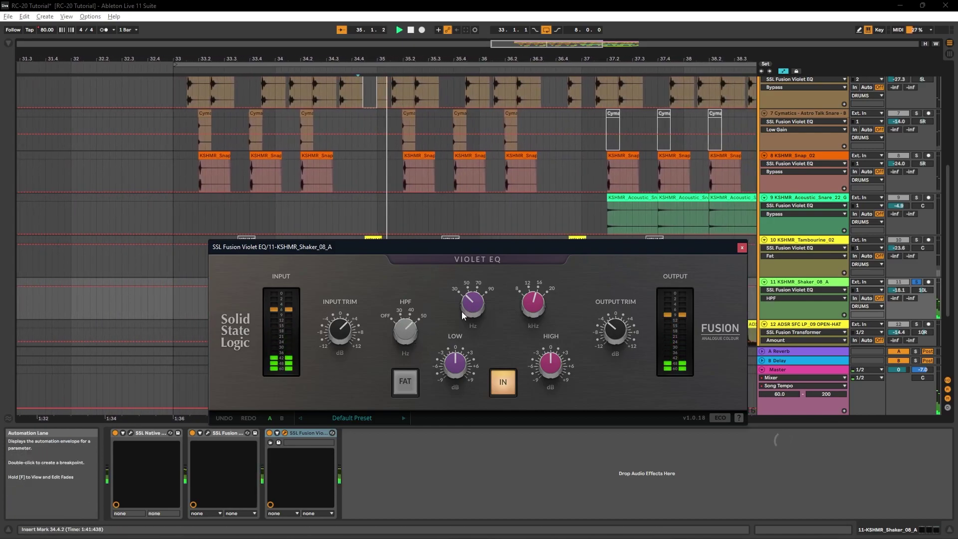
- Switch on FAT and set the shaker's high gain to 5.0 dB, comparing the EQ bypassed and engaged
{"action": "left_click", "coordinate": [406, 382]}
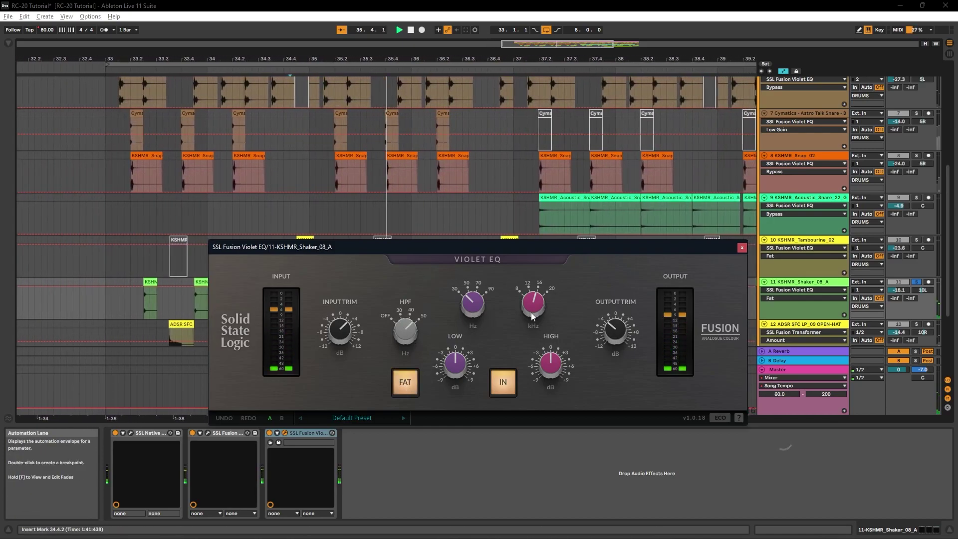
{"action": "left_click_drag", "start_coordinate": [551, 363], "coordinate": [571, 362]}
{"action": "key", "text": "space"}
{"action": "key", "text": "space"}
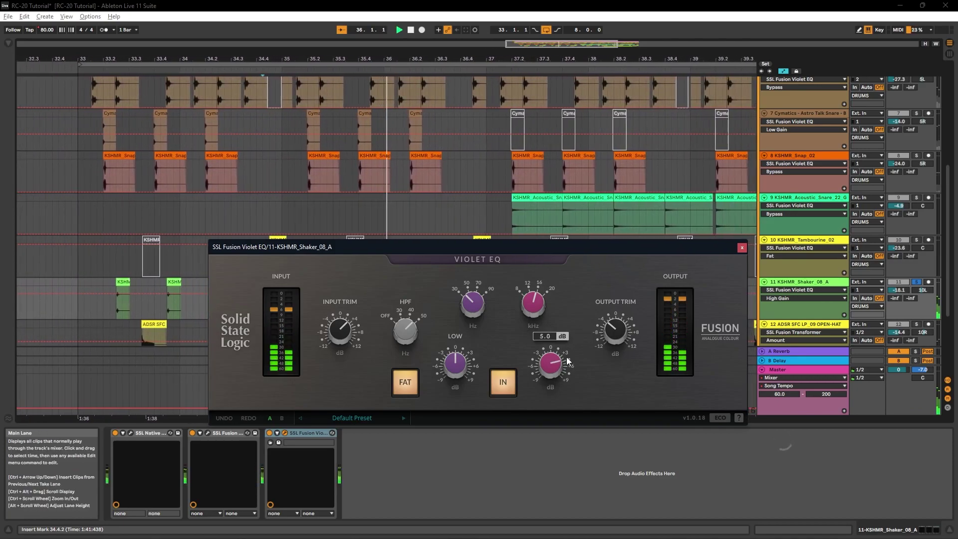
{"action": "left_click", "coordinate": [502, 382]}
{"action": "left_click", "coordinate": [502, 382]}
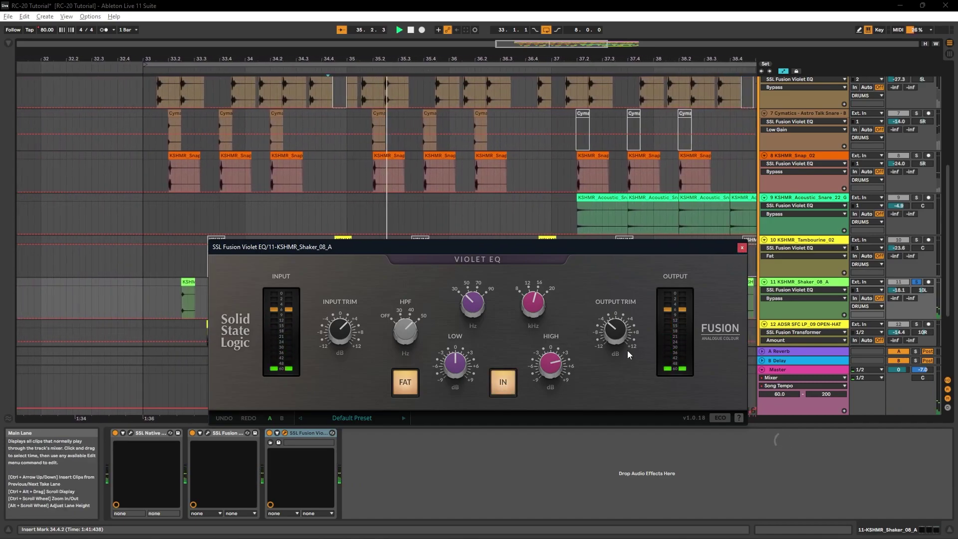
- Close the shaker's EQ, then play the soloed ADSR SFC LP_09 OPEN-HAT track with its Violet EQ open
{"action": "left_click", "coordinate": [742, 247]}
{"action": "scroll", "coordinate": [892, 297], "scroll_direction": "down", "scroll_amount": 5}
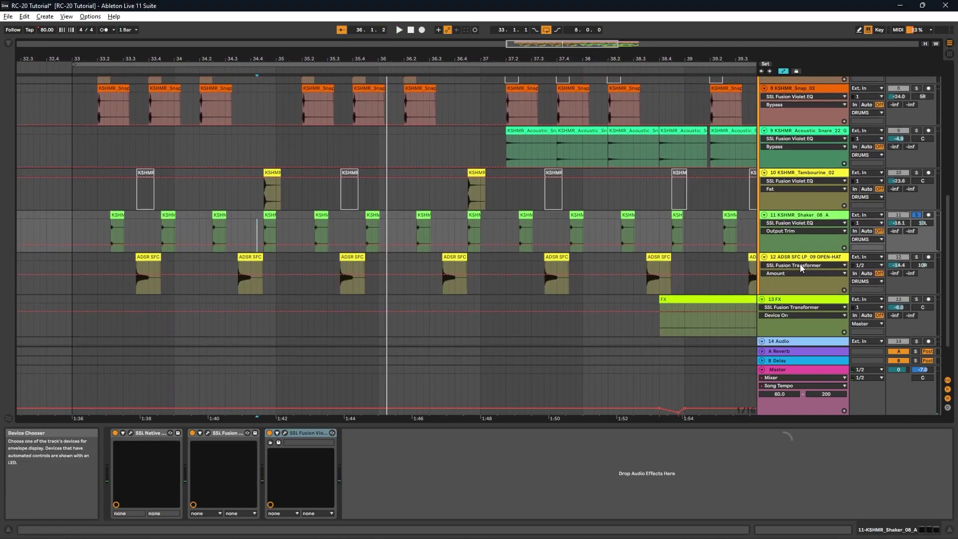
{"action": "left_click", "coordinate": [801, 264]}
{"action": "left_click", "coordinate": [334, 171]}
{"action": "key", "text": "space"}
{"action": "left_click", "coordinate": [806, 204]}
{"action": "key", "text": "space"}
{"action": "key", "text": "space"}
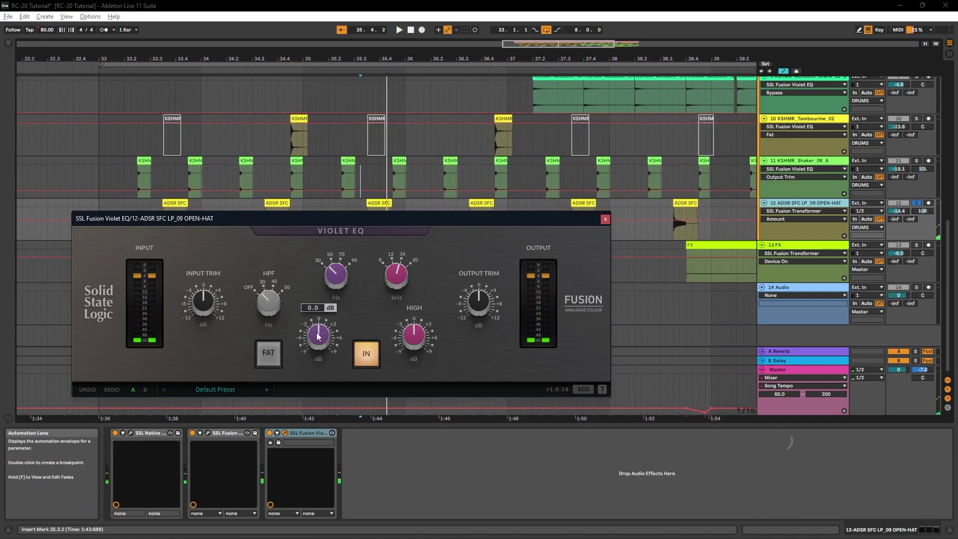
- Cut the open hat's high gain and audition the result by replaying the section around bar 35
{"action": "left_click", "coordinate": [400, 280]}
{"action": "key", "text": "space"}
{"action": "left_click_drag", "start_coordinate": [422, 339], "coordinate": [403, 407]}
{"action": "key", "text": "space"}
{"action": "key", "text": "space"}
{"action": "key", "text": "space"}
{"action": "key", "text": "space"}
{"action": "key", "text": "space"}
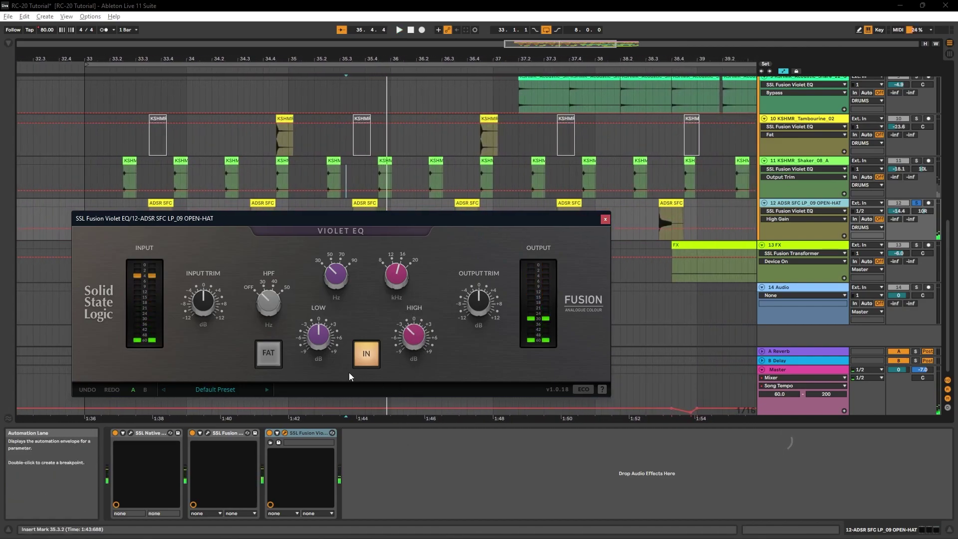
{"action": "key", "text": "space"}
- Switch on FAT and set the high-pass filter to 50 Hz on the open hat, comparing against the bypassed sound
{"action": "left_click", "coordinate": [269, 353]}
{"action": "left_click_drag", "start_coordinate": [268, 302], "coordinate": [286, 305]}
{"action": "key", "text": "space"}
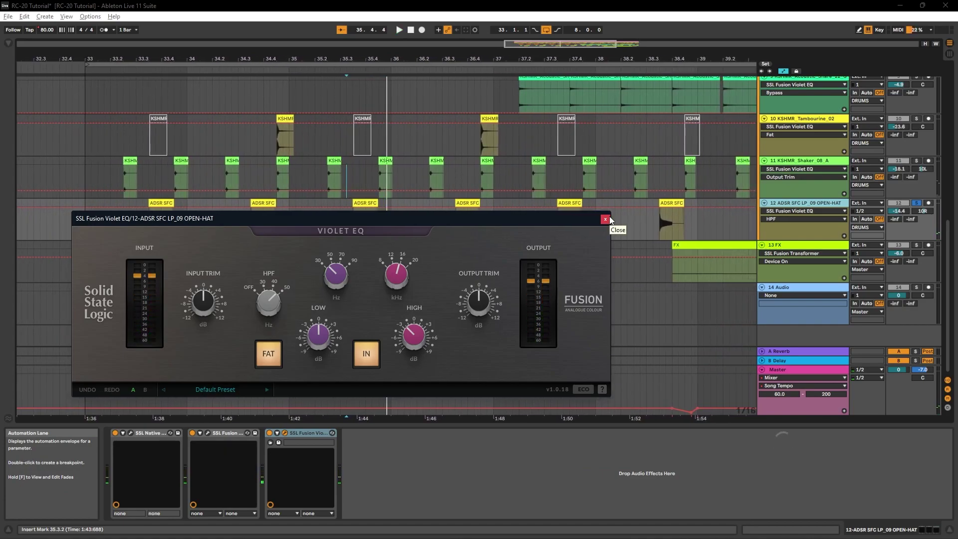
{"action": "left_click", "coordinate": [362, 347]}
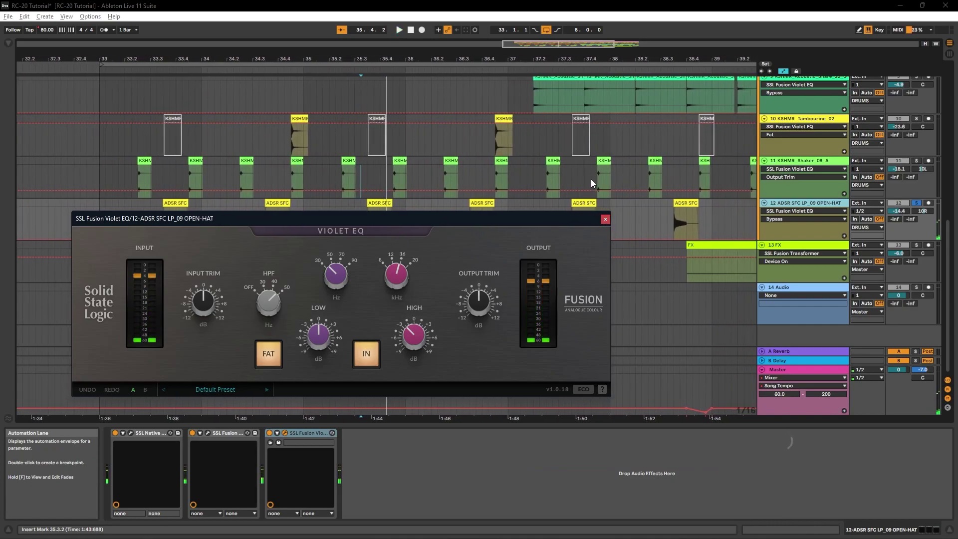
- Close the open hat's EQ and play the full mix from just before bar 33, checking the tracks
{"action": "left_click", "coordinate": [606, 220]}
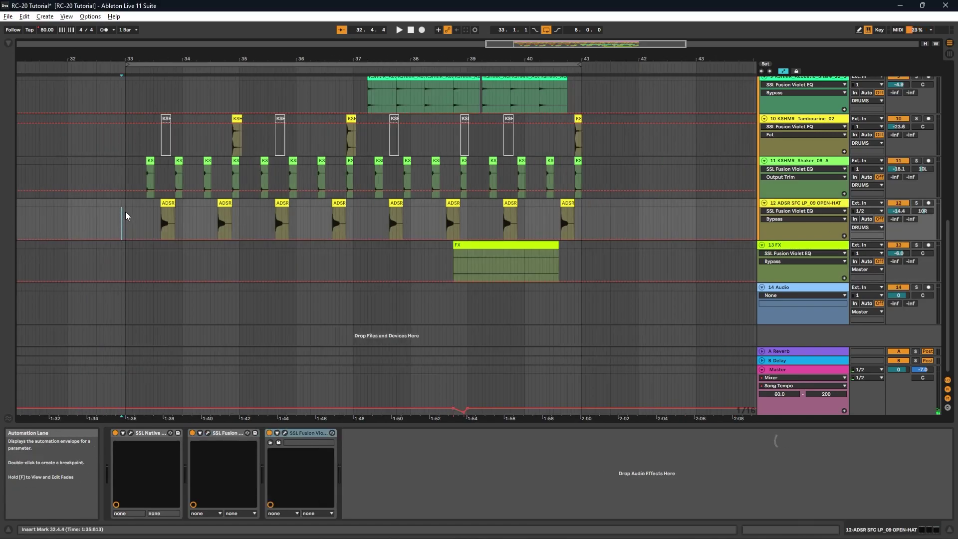
{"action": "key", "text": "space"}
{"action": "scroll", "coordinate": [930, 95], "scroll_direction": "up", "scroll_amount": 10}
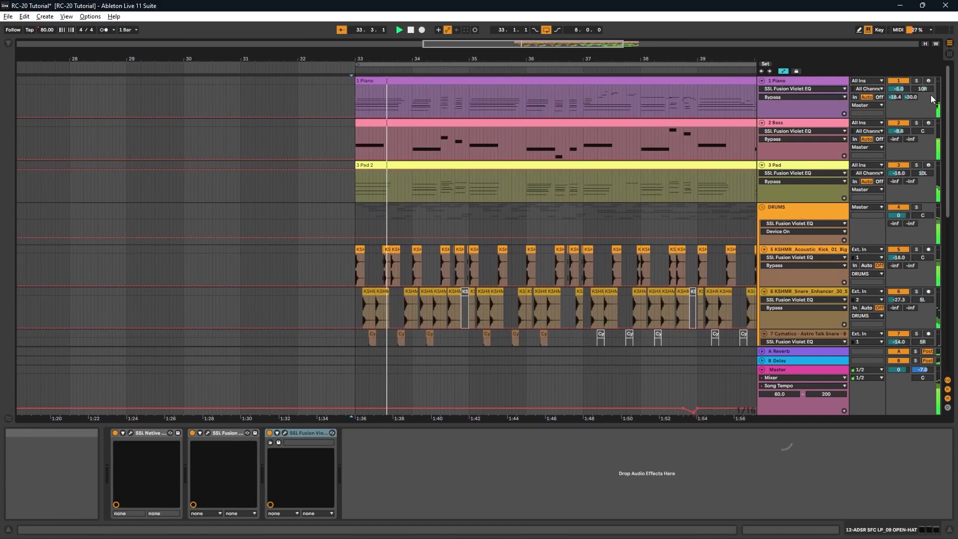
{"action": "left_click_drag", "start_coordinate": [950, 120], "coordinate": [952, 88]}
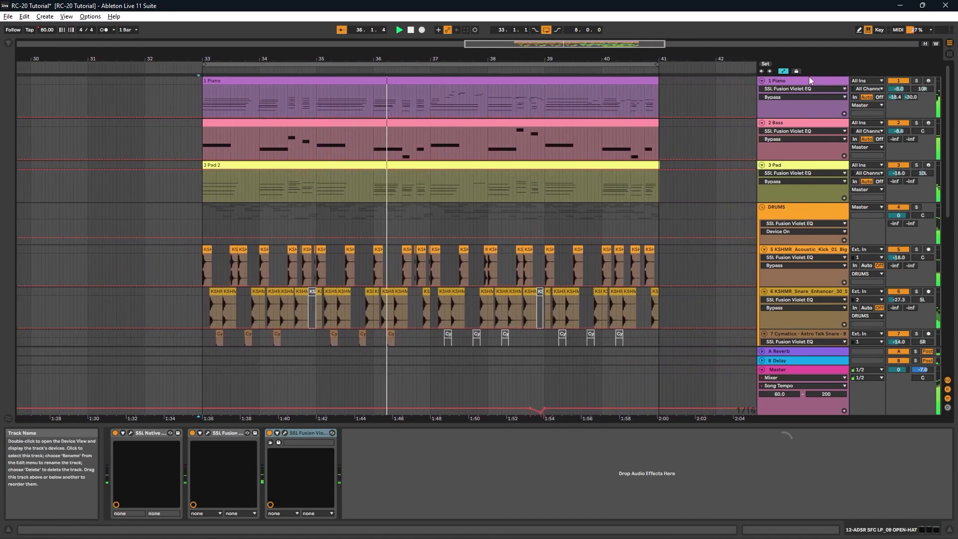
{"action": "scroll", "coordinate": [358, 220], "scroll_direction": "down", "scroll_amount": 3}
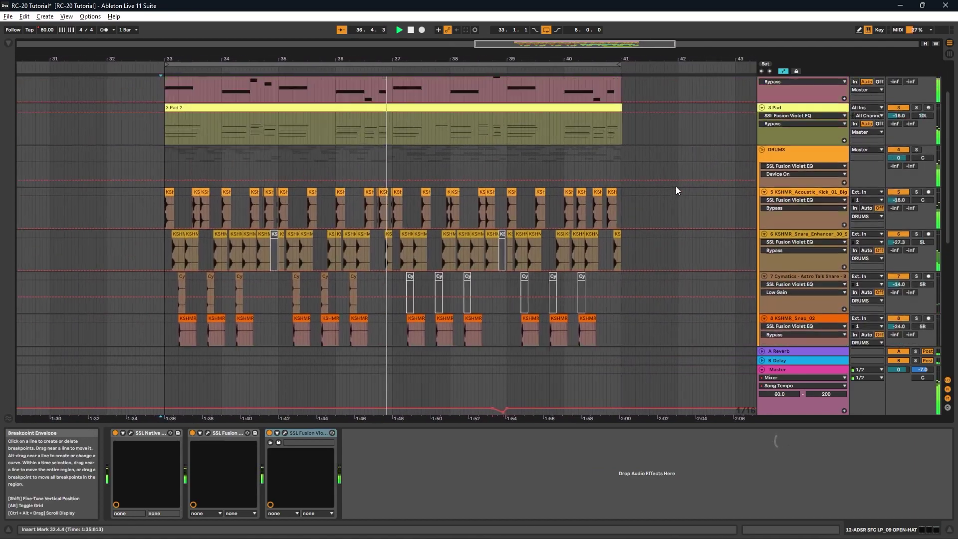
- Open the Violet EQ on the soloed DRUMS group and move its window above the device chain
{"action": "left_click", "coordinate": [813, 166]}
{"action": "left_click_drag", "start_coordinate": [492, 98], "coordinate": [561, 274]}
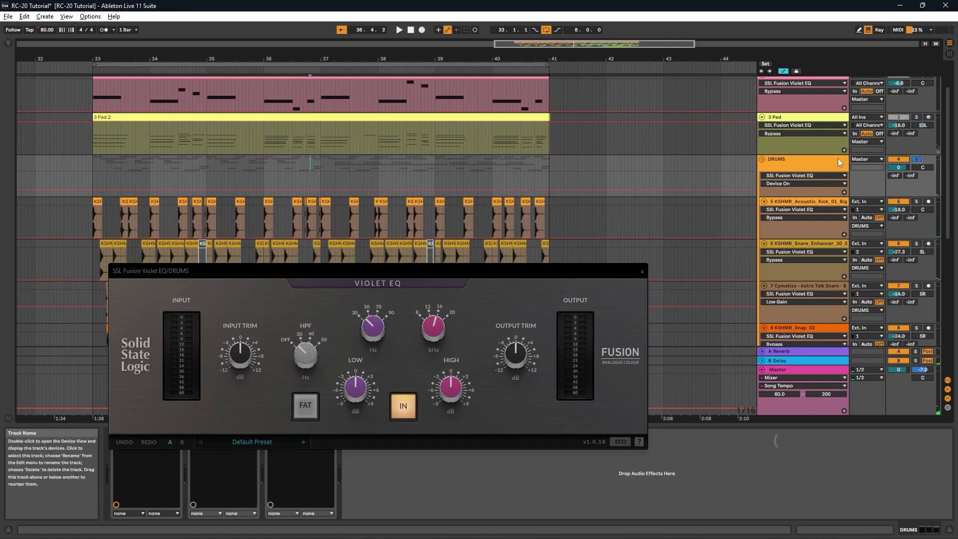
{"action": "left_click_drag", "start_coordinate": [561, 272], "coordinate": [568, 186]}
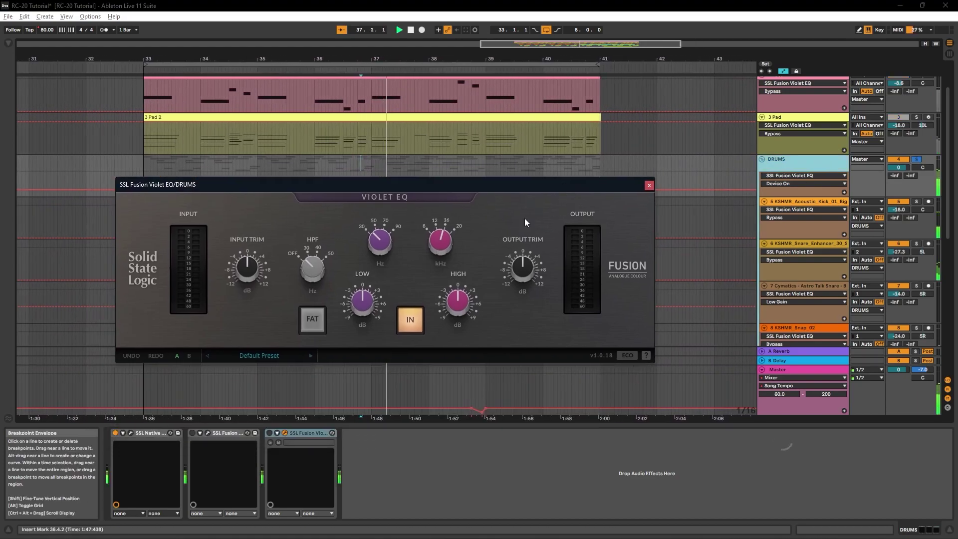
- Try FAT with the high-pass filter at 50 Hz and a slight low boost at 90 Hz on the drums
{"action": "left_click", "coordinate": [313, 321]}
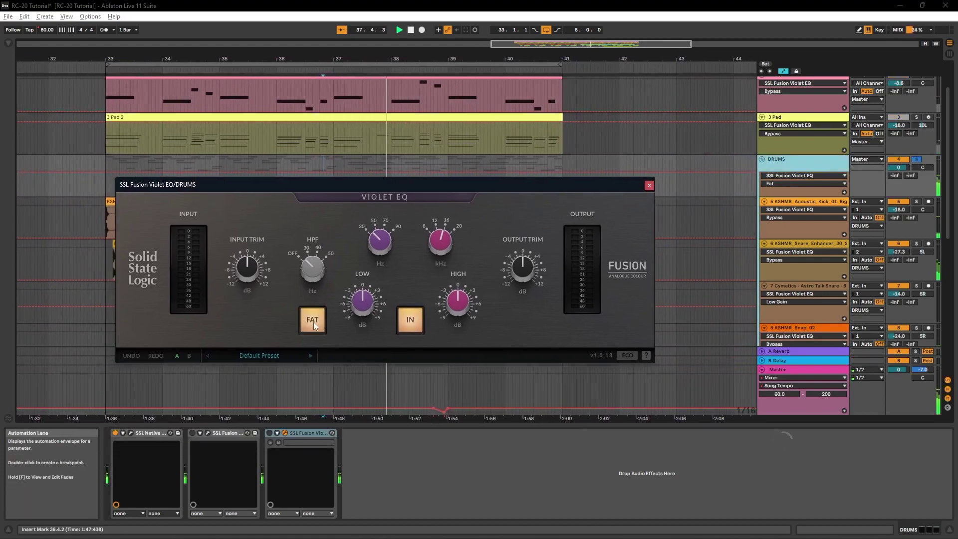
{"action": "left_click_drag", "start_coordinate": [314, 277], "coordinate": [315, 135]}
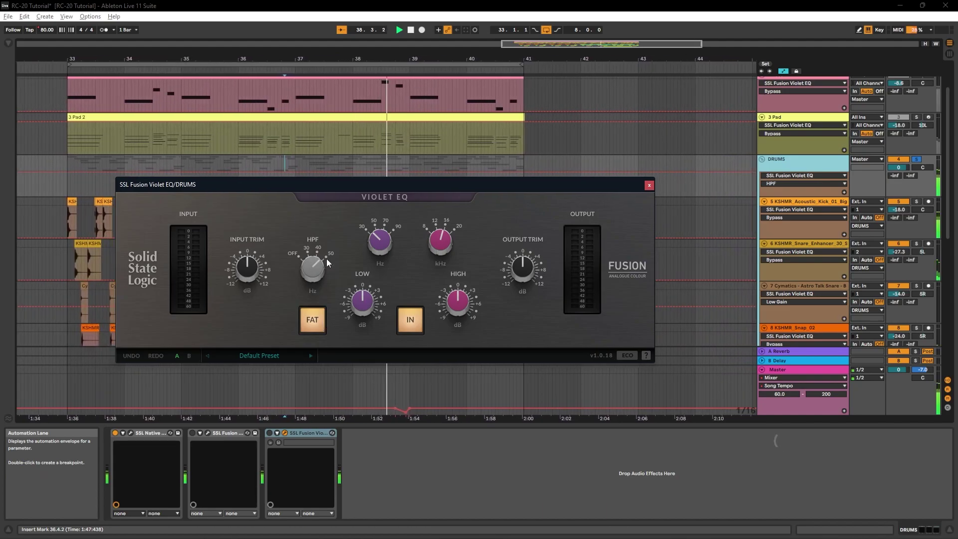
{"action": "mouse_move", "coordinate": [365, 302]}
{"action": "left_mouse_down"}
{"action": "mouse_move", "coordinate": [359, 449]}
{"action": "mouse_move", "coordinate": [345, 289]}
{"action": "mouse_move", "coordinate": [361, 154]}
{"action": "mouse_move", "coordinate": [369, 297]}
{"action": "left_mouse_up"}
{"action": "left_click_drag", "start_coordinate": [378, 234], "coordinate": [386, 148]}
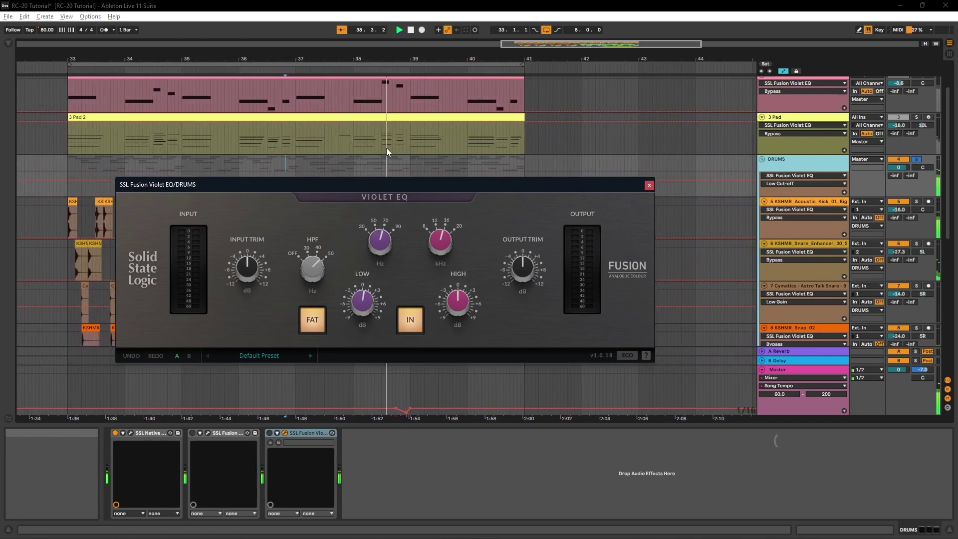
{"action": "left_click_drag", "start_coordinate": [366, 300], "coordinate": [395, 163]}
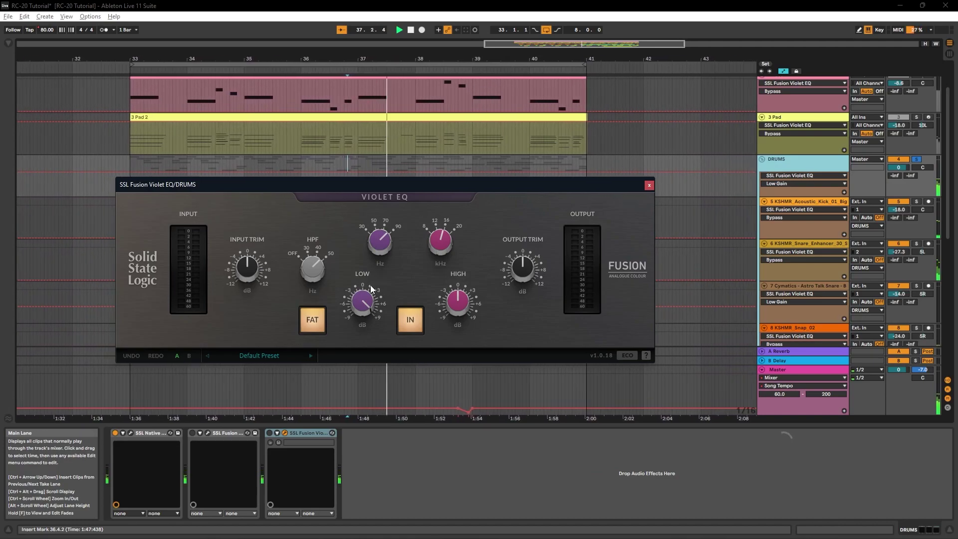
{"action": "mouse_move", "coordinate": [366, 289]}
{"action": "left_click_drag", "start_coordinate": [366, 289], "coordinate": [349, 345]}
{"action": "key", "text": "space"}
{"action": "key", "text": "space"}
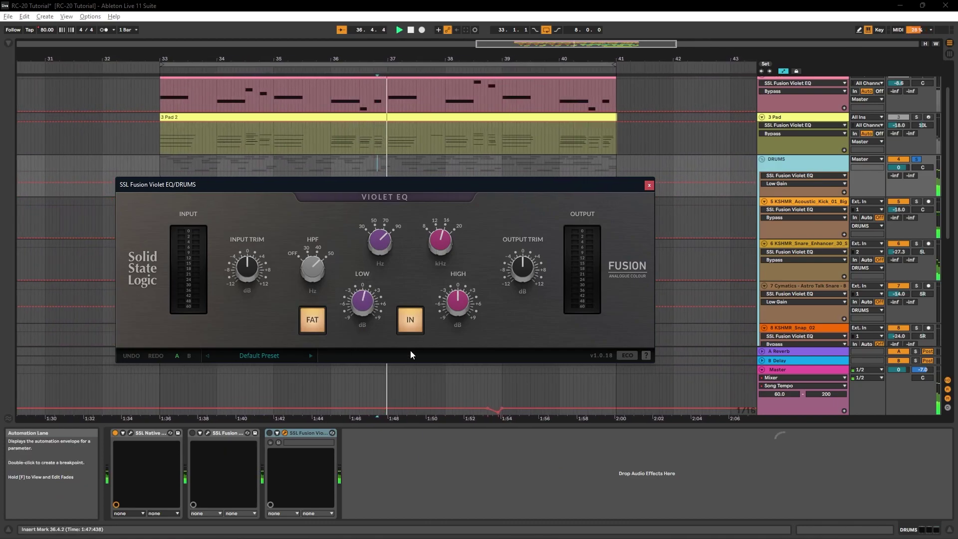
- Activate the Violet EQ device on the DRUMS group and restart playback
{"action": "key", "text": "space"}
{"action": "left_click", "coordinate": [269, 435]}
{"action": "left_click", "coordinate": [269, 433]}
{"action": "key", "text": "space"}
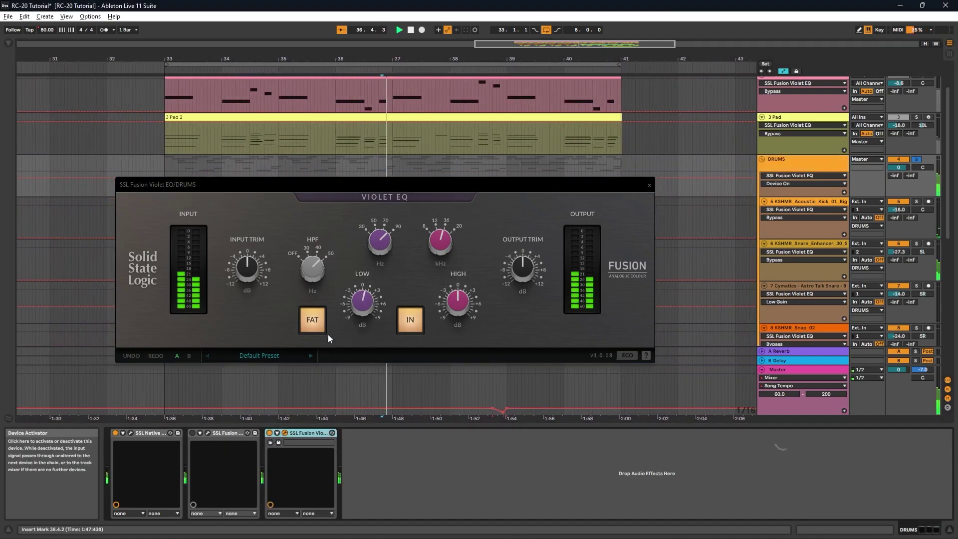
- Reset the drums EQ with low gain at 0.0 dB and both the high-pass filter and FAT off
{"action": "double_click", "coordinate": [370, 303]}
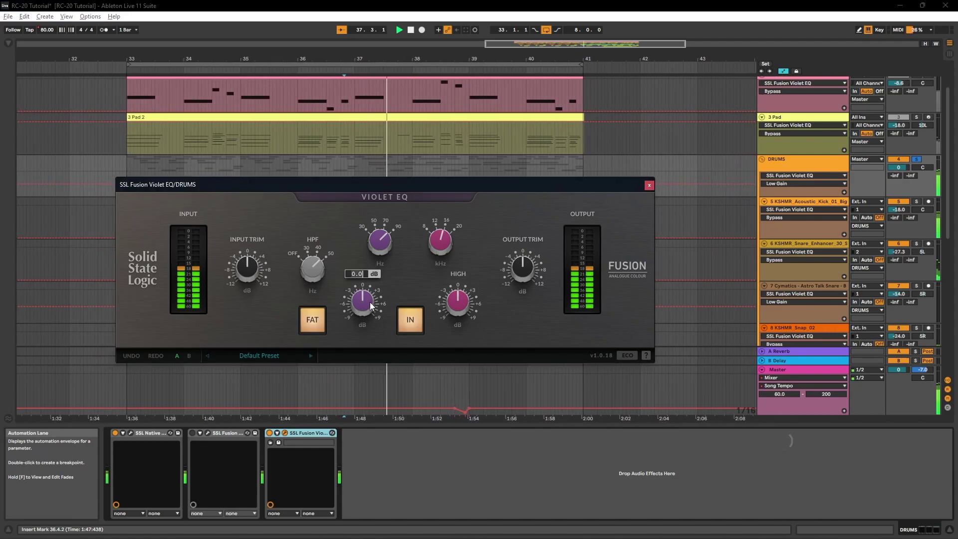
{"action": "double_click", "coordinate": [319, 266]}
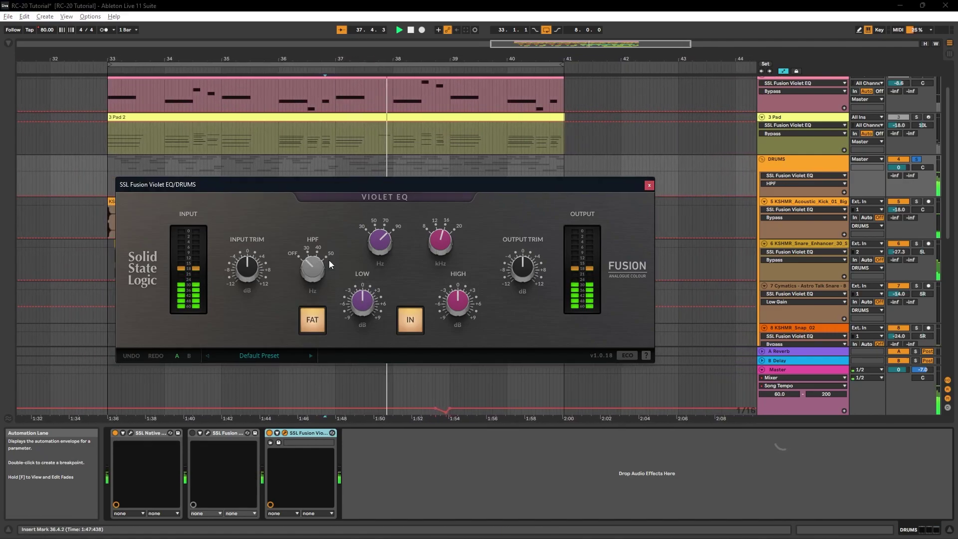
{"action": "left_click", "coordinate": [317, 324]}
{"action": "key", "text": "space"}
{"action": "key", "text": "space"}
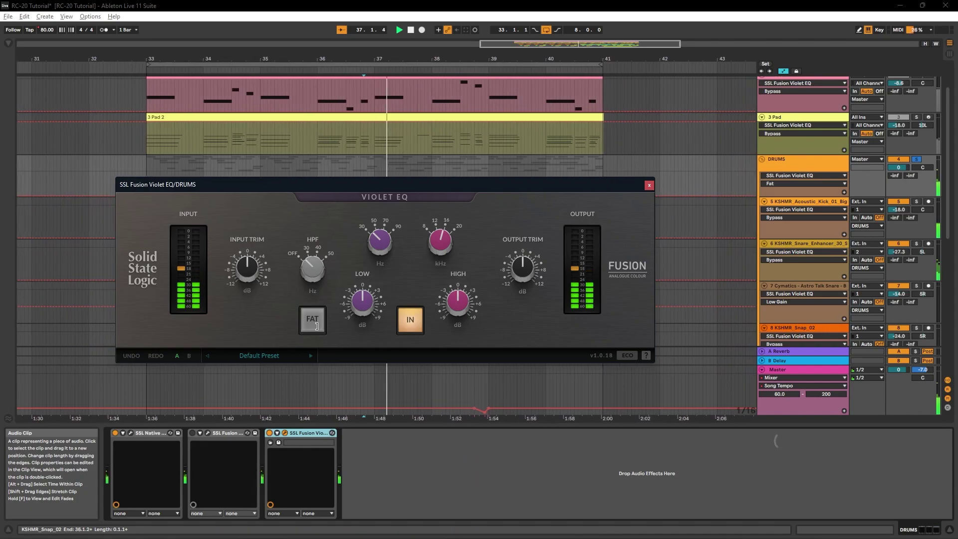
- Play the soloed drums from just before bar 37 and reopen the DRUMS group's Violet EQ
{"action": "left_click", "coordinate": [131, 142]}
{"action": "key", "text": "space"}
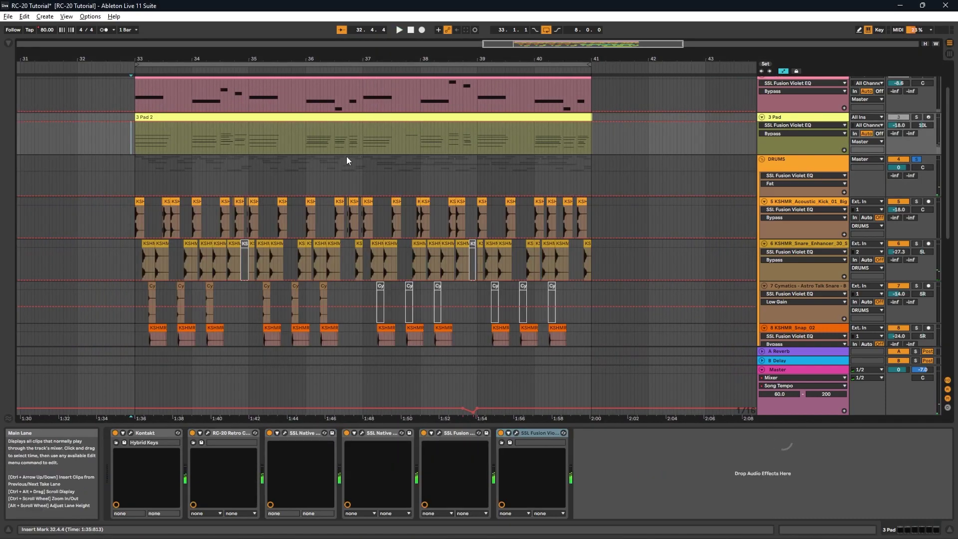
{"action": "left_click", "coordinate": [360, 141]}
{"action": "key", "text": "space"}
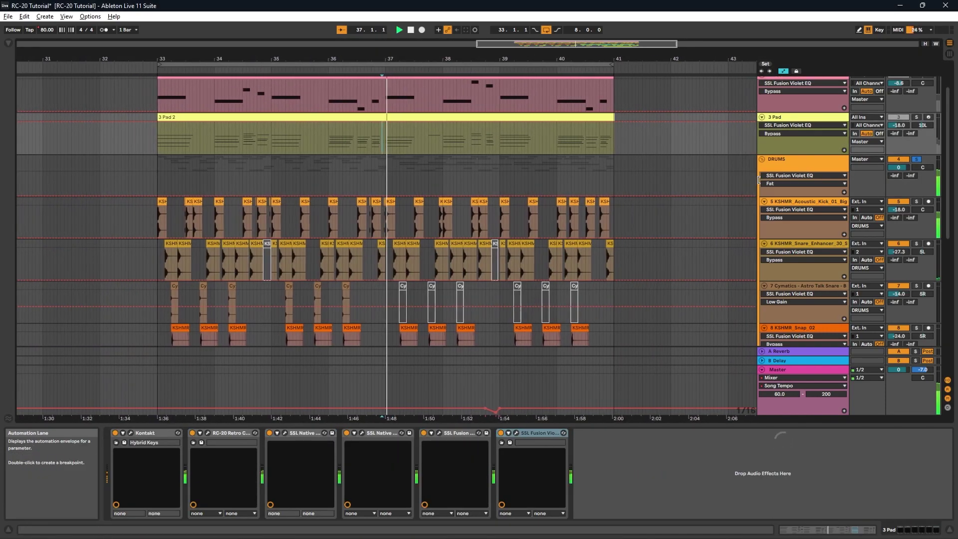
{"action": "left_click", "coordinate": [803, 159]}
- Set the drums' high-pass filter to 50 Hz and switch on FAT, comparing each setting on and off
{"action": "left_click_drag", "start_coordinate": [325, 279], "coordinate": [345, 160]}
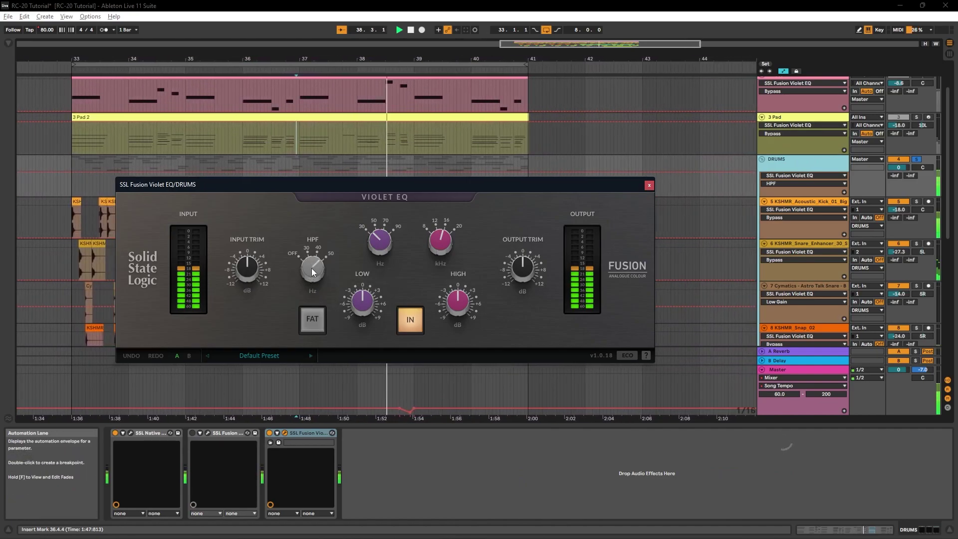
{"action": "left_click_drag", "start_coordinate": [311, 268], "coordinate": [296, 390]}
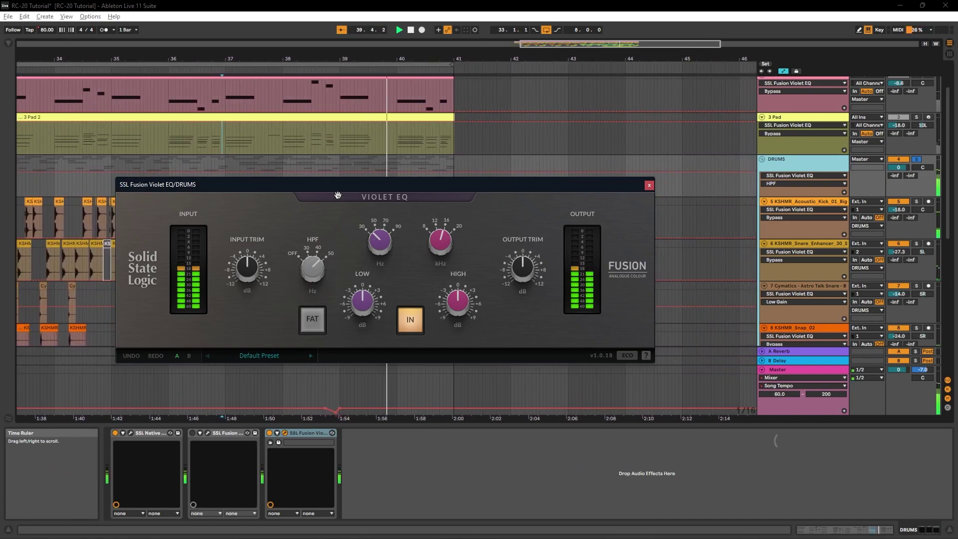
{"action": "left_click", "coordinate": [313, 323]}
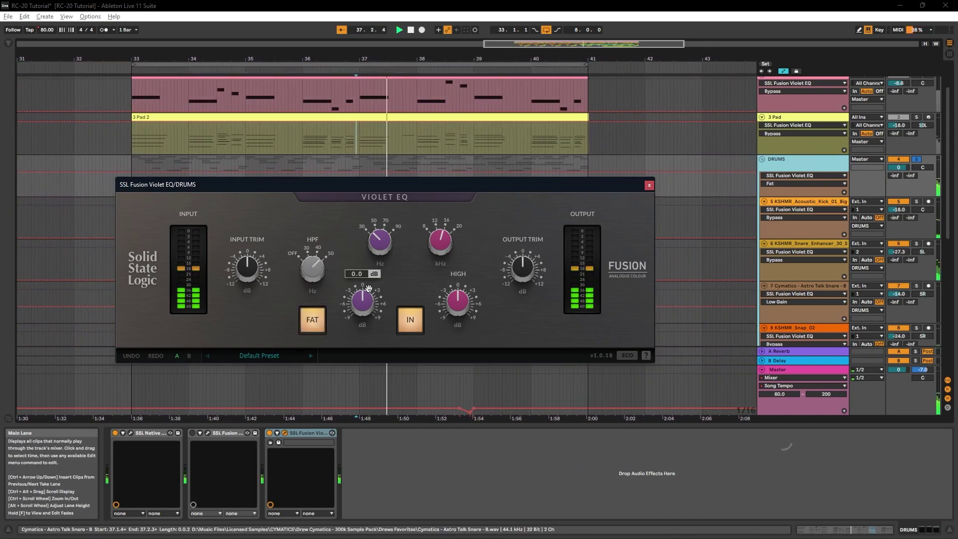
{"action": "left_click", "coordinate": [315, 320]}
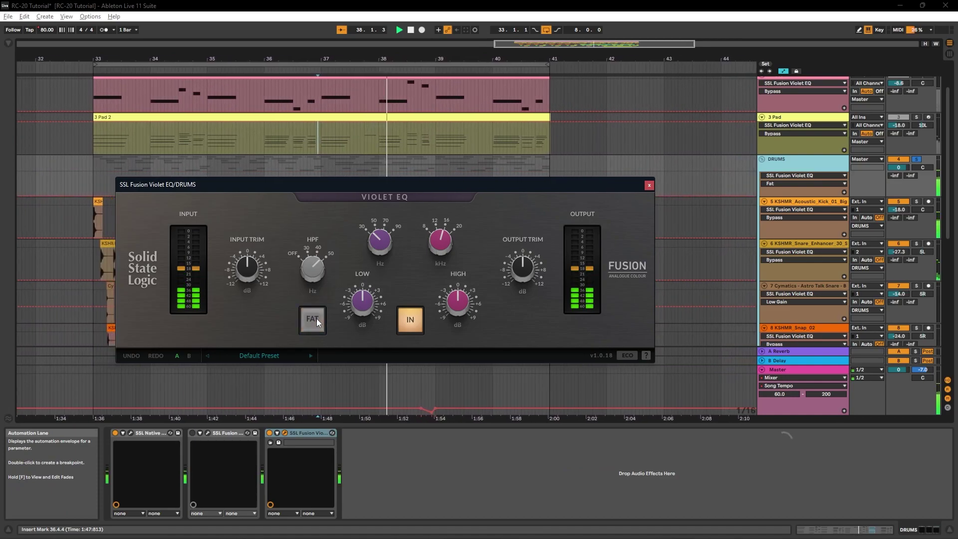
{"action": "left_click", "coordinate": [317, 319]}
- Sweep the drums' low gain up to 9.0 dB and vary its frequency, settling on a slight boost at 30 Hz
{"action": "left_click_drag", "start_coordinate": [348, 317], "coordinate": [373, 150]}
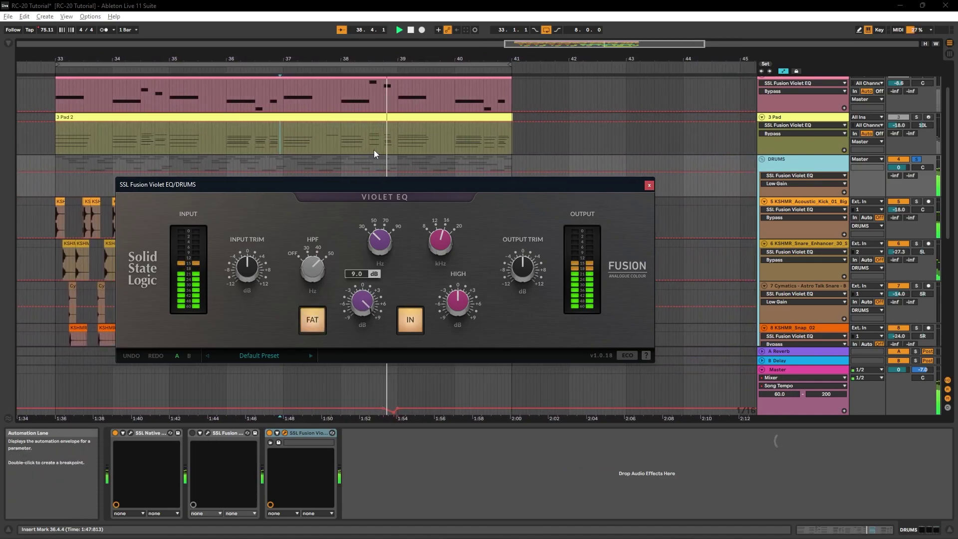
{"action": "left_click_drag", "start_coordinate": [381, 247], "coordinate": [381, 212]}
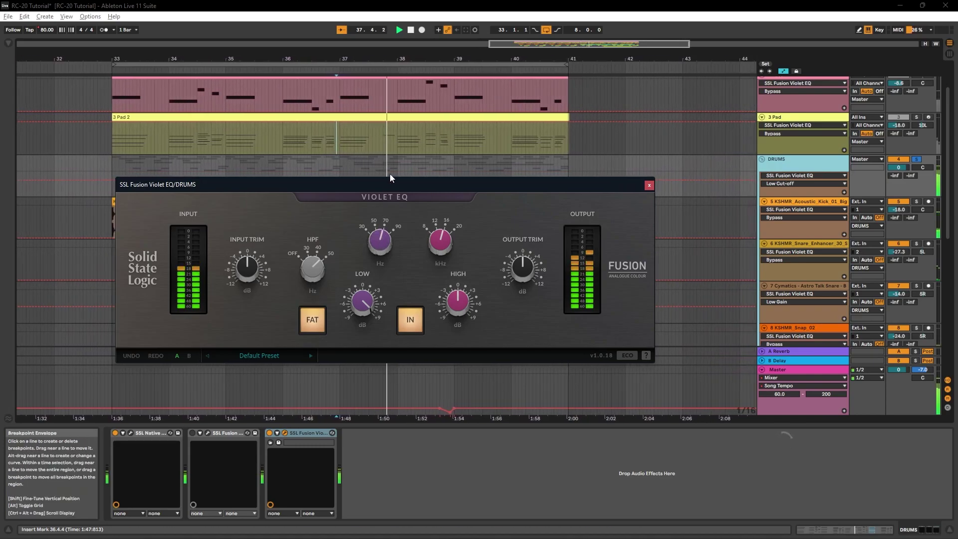
{"action": "left_click_drag", "start_coordinate": [364, 306], "coordinate": [361, 358]}
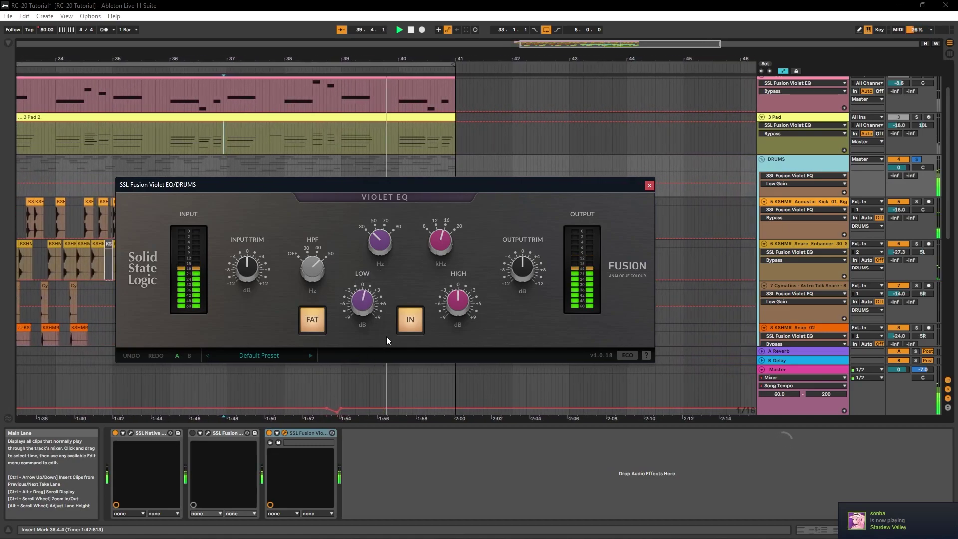
- Sweep the drums' high gain up to 9.0 dB, settle on -1.1 dB, and compare the EQ switched out and in
{"action": "left_click_drag", "start_coordinate": [452, 300], "coordinate": [463, 188]}
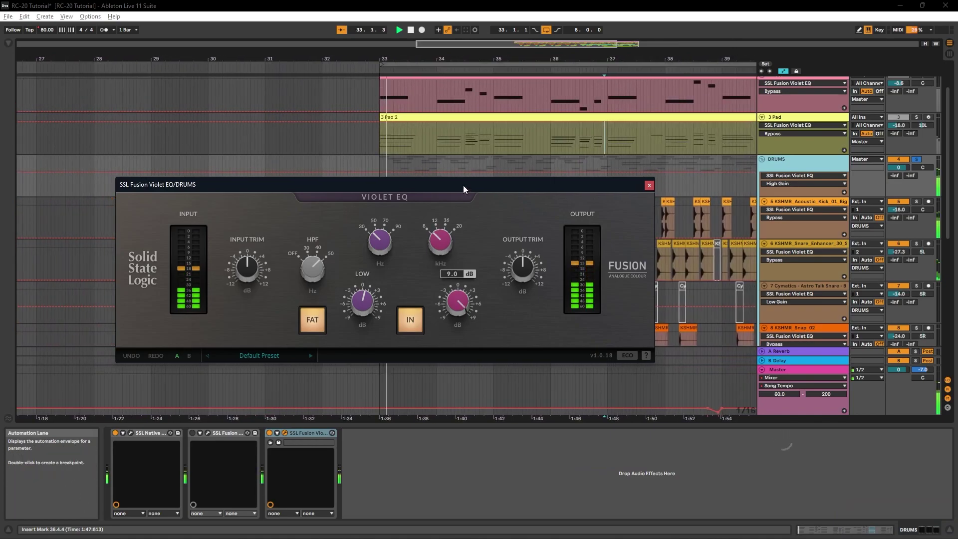
{"action": "left_click_drag", "start_coordinate": [463, 189], "coordinate": [457, 309]}
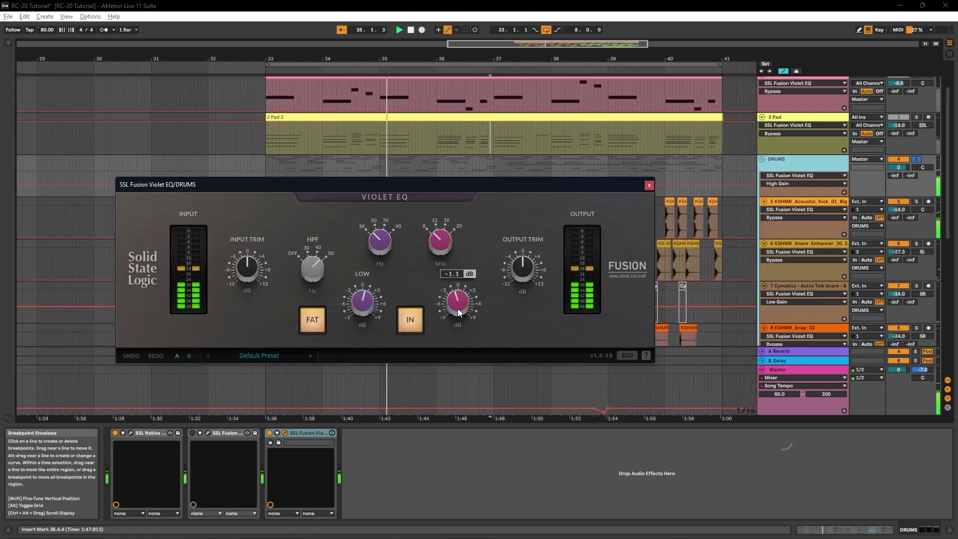
{"action": "left_click", "coordinate": [412, 315]}
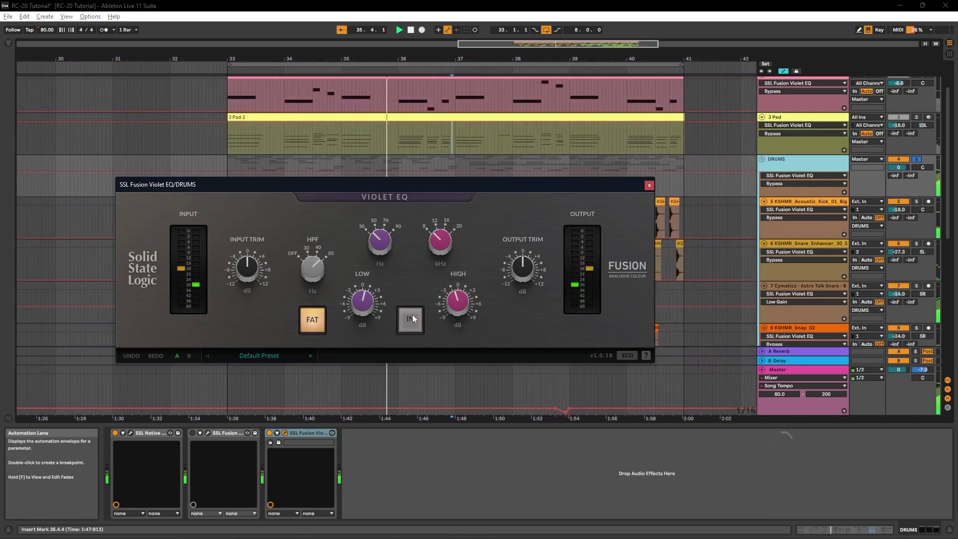
{"action": "left_click", "coordinate": [412, 314]}
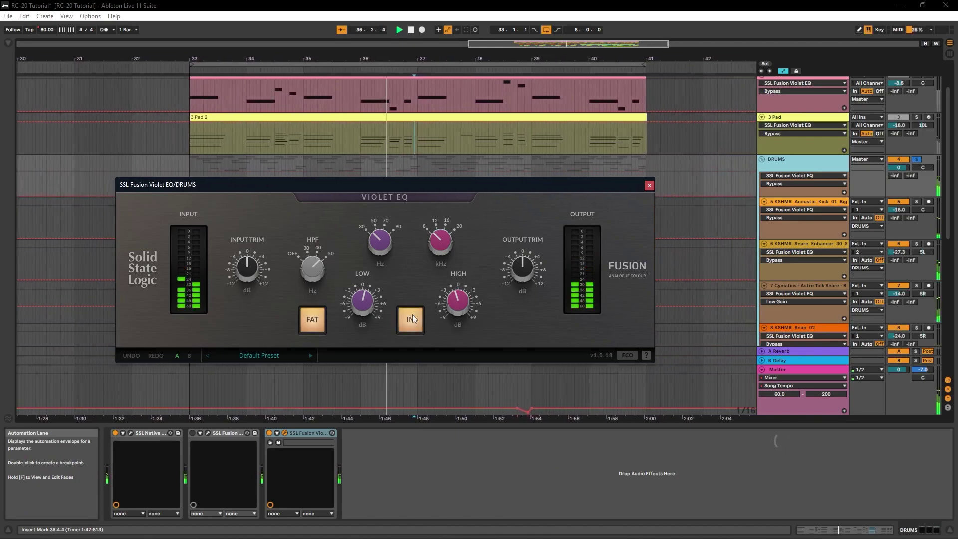
- Stop playback, close and reopen the DRUMS group's Violet EQ, and shift its window slightly to review the settings
{"action": "left_click", "coordinate": [649, 184]}
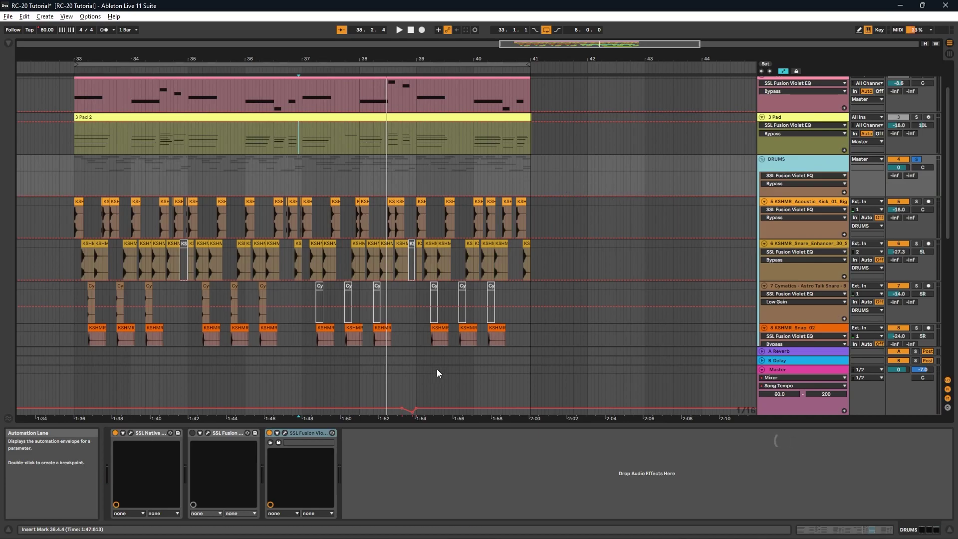
{"action": "left_click", "coordinate": [287, 435]}
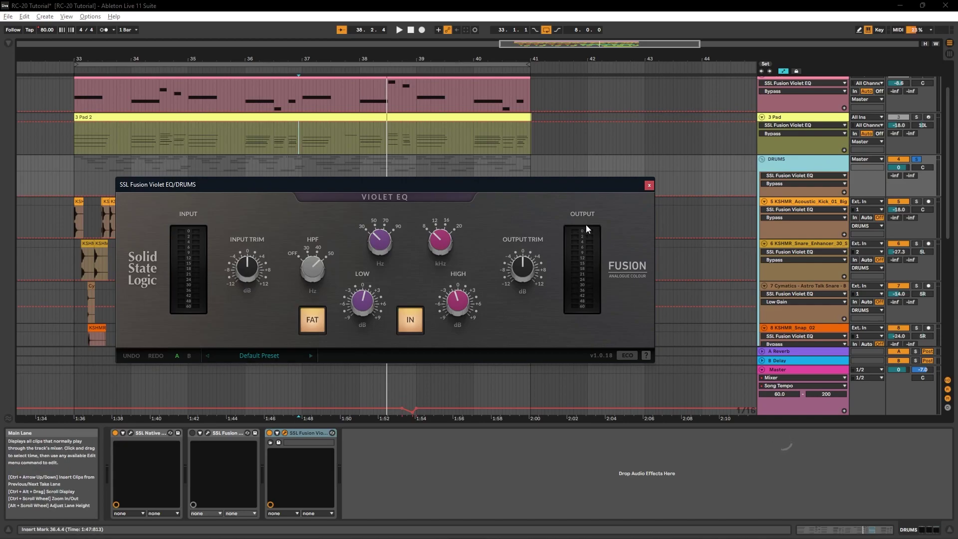
{"action": "mouse_move", "coordinate": [486, 180]}
{"action": "left_mouse_down"}
{"action": "mouse_move", "coordinate": [523, 181]}
{"action": "mouse_move", "coordinate": [453, 192]}
{"action": "mouse_move", "coordinate": [484, 181]}
{"action": "mouse_move", "coordinate": [476, 185]}
{"action": "left_mouse_up"}
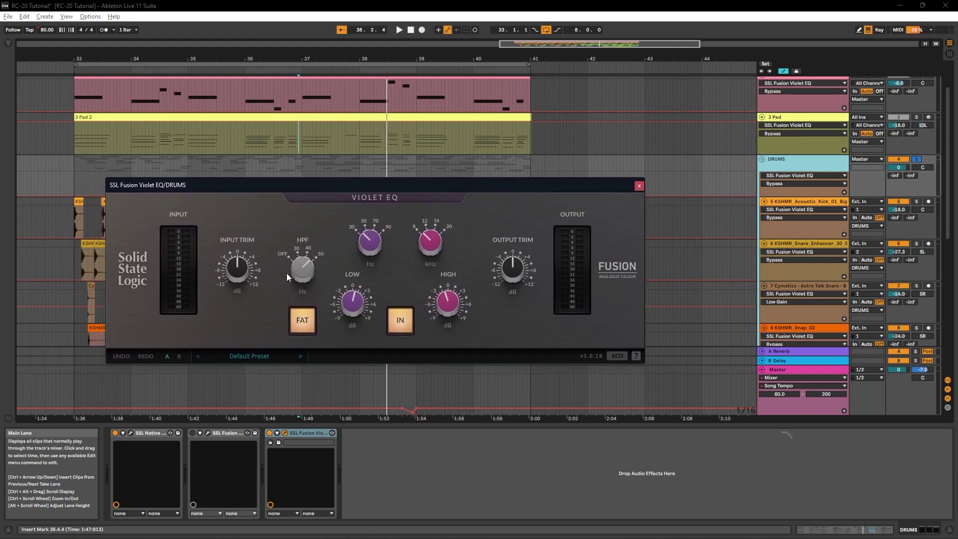